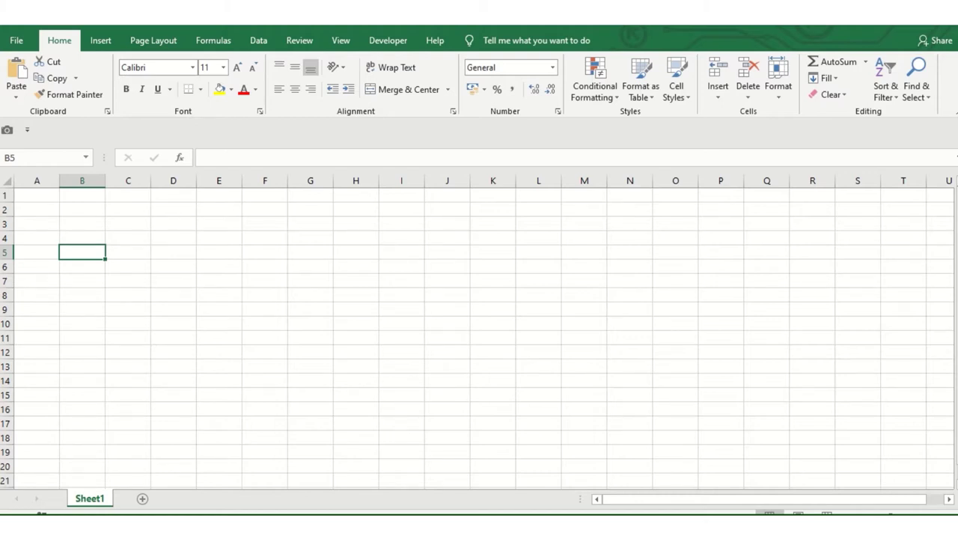
# Enter the header Name in cell A1
pyautogui.click(82, 223)
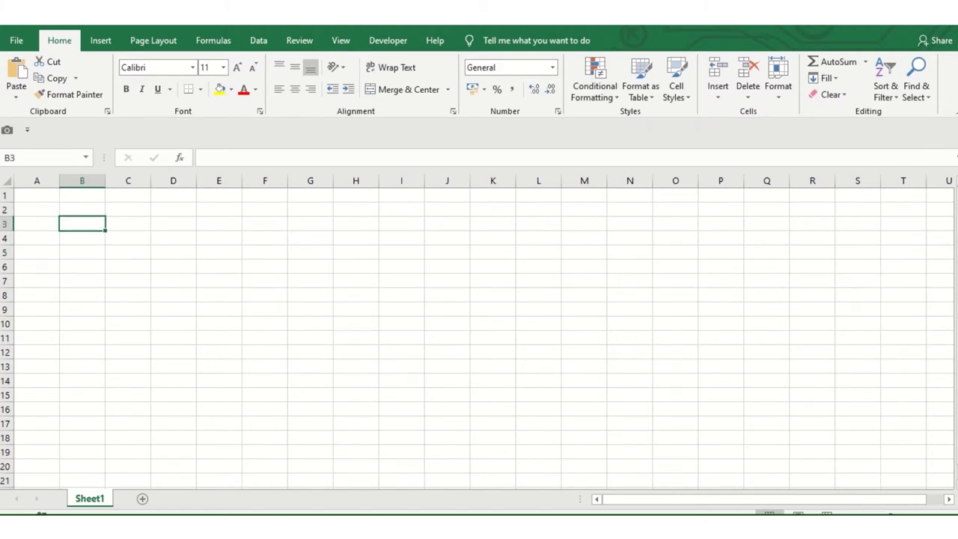
pyautogui.click(37, 209)
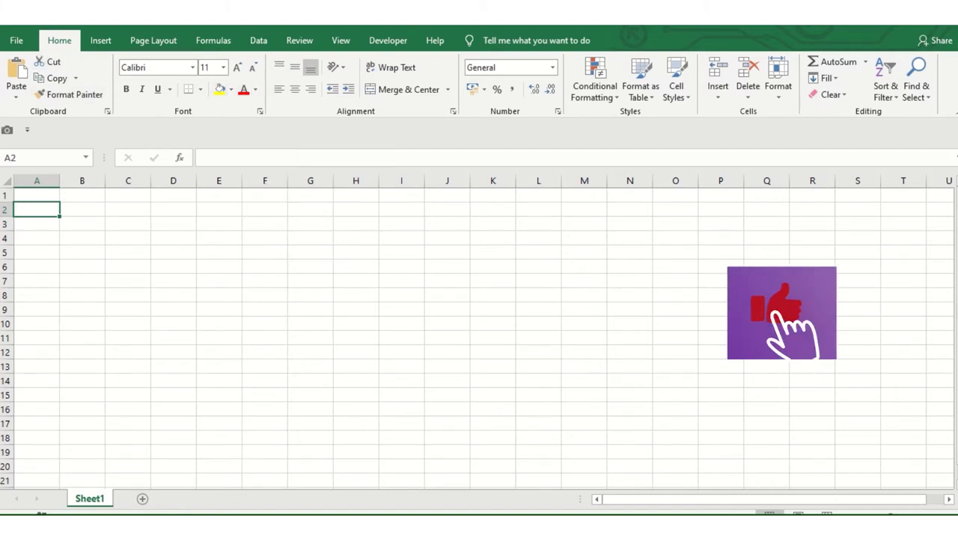
pyautogui.click(127, 309)
pyautogui.click(37, 238)
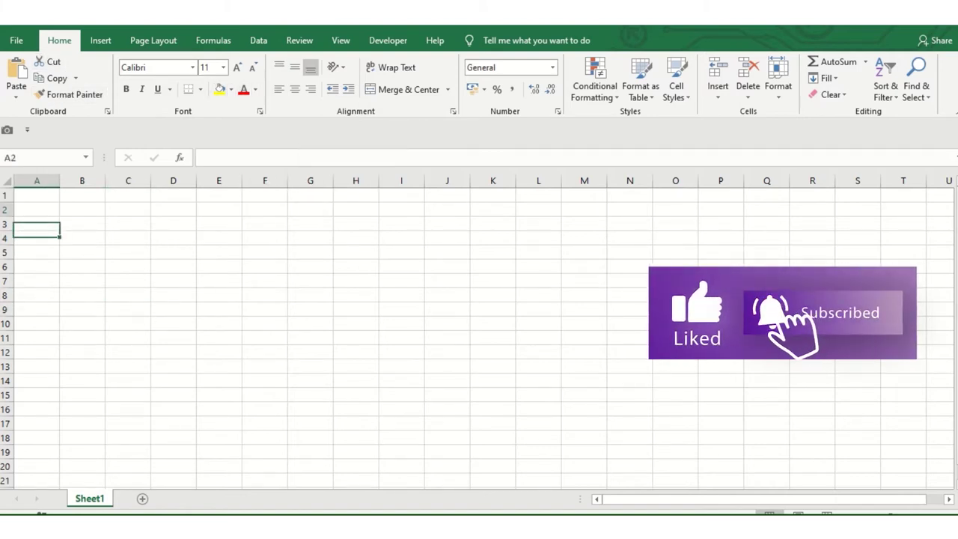
pyautogui.click(37, 209)
pyautogui.click(37, 195)
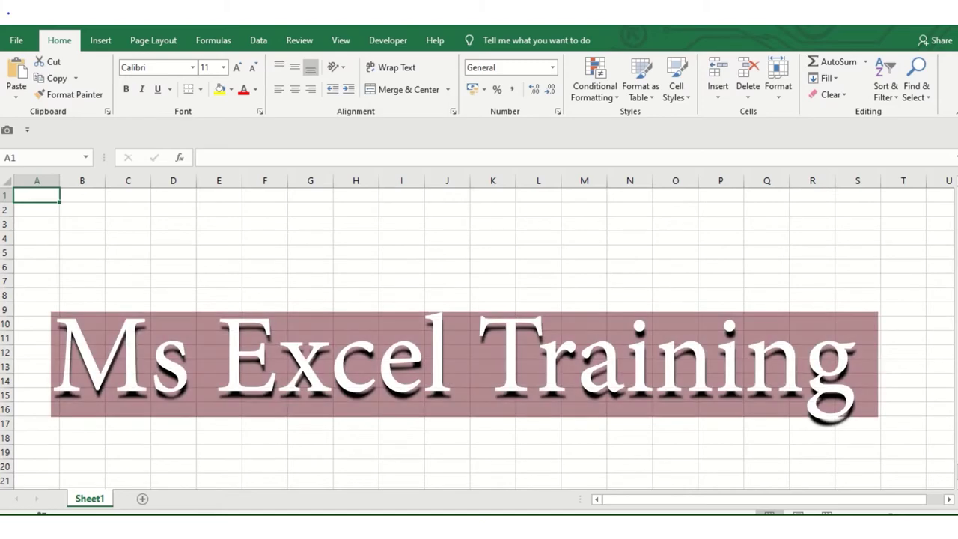
pyautogui.write('Name')
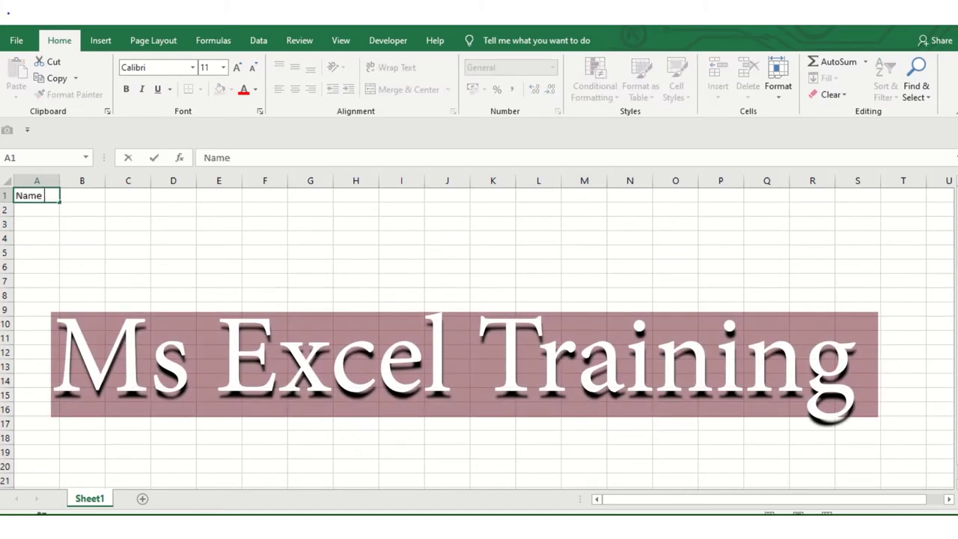
pyautogui.press('Tab')
pyautogui.press('F2')
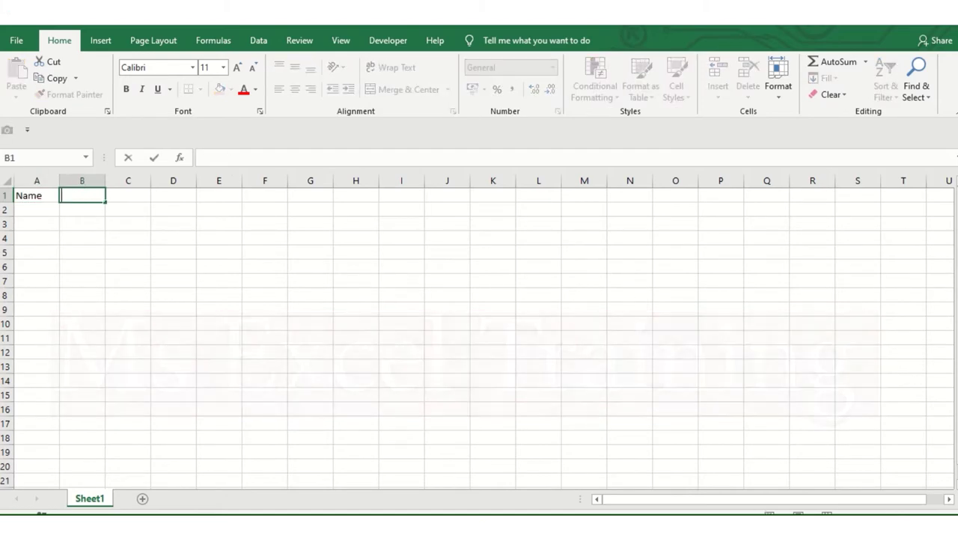
pyautogui.press('Return')
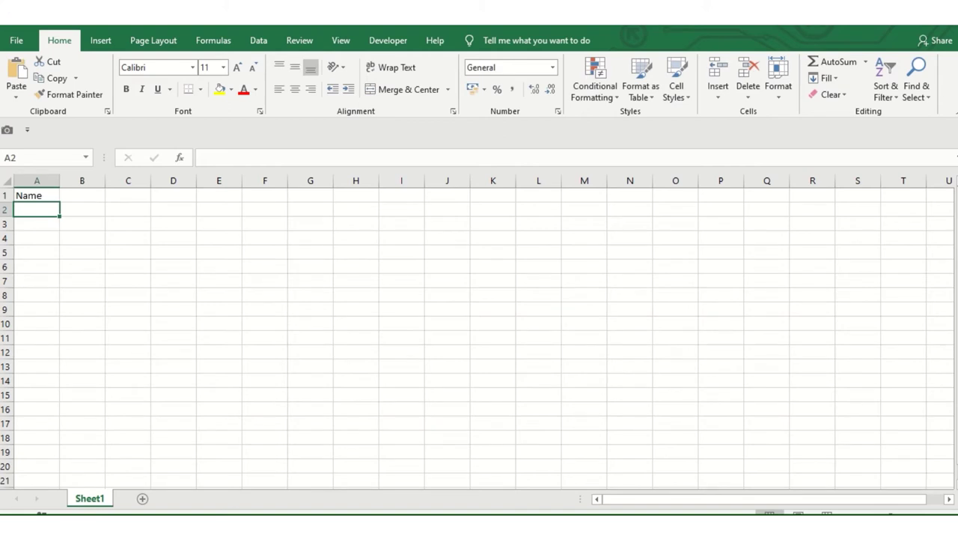
# Add RAM in A2 and SHYAAM in A3 below the header
pyautogui.write('rAM')
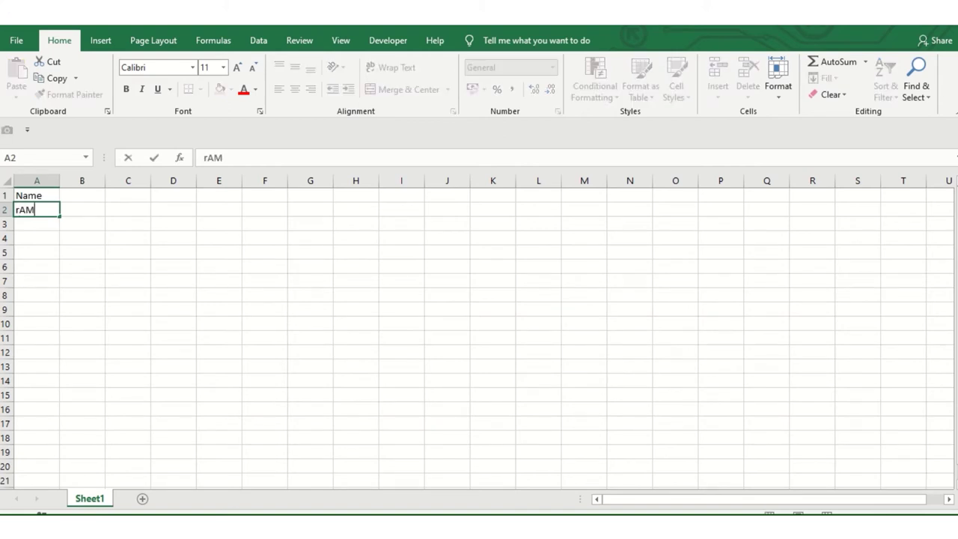
pyautogui.press('BackSpace')
pyautogui.press('BackSpace')
pyautogui.press('BackSpace')
pyautogui.write('RAM')
pyautogui.press('Return')
pyautogui.write('SHYA')
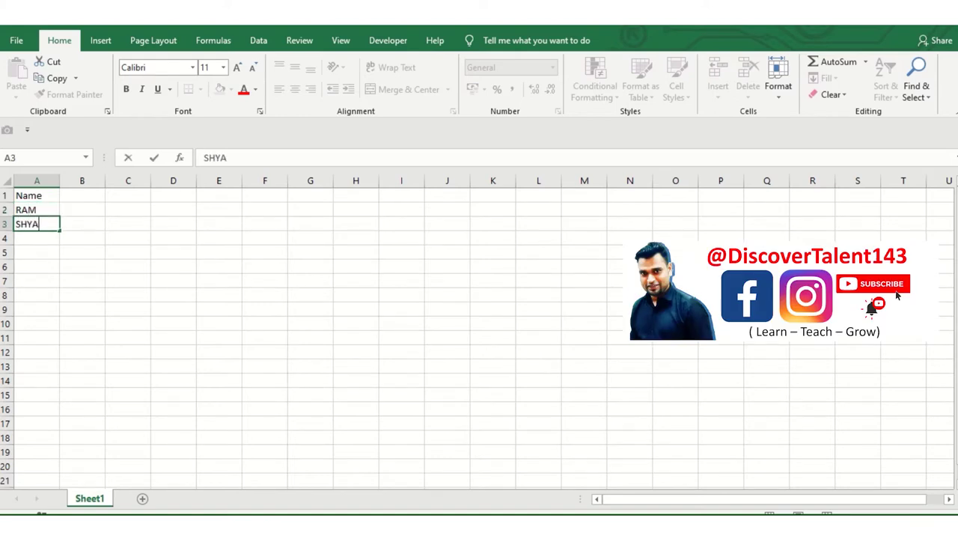
pyautogui.write('AM')
pyautogui.press('Return')
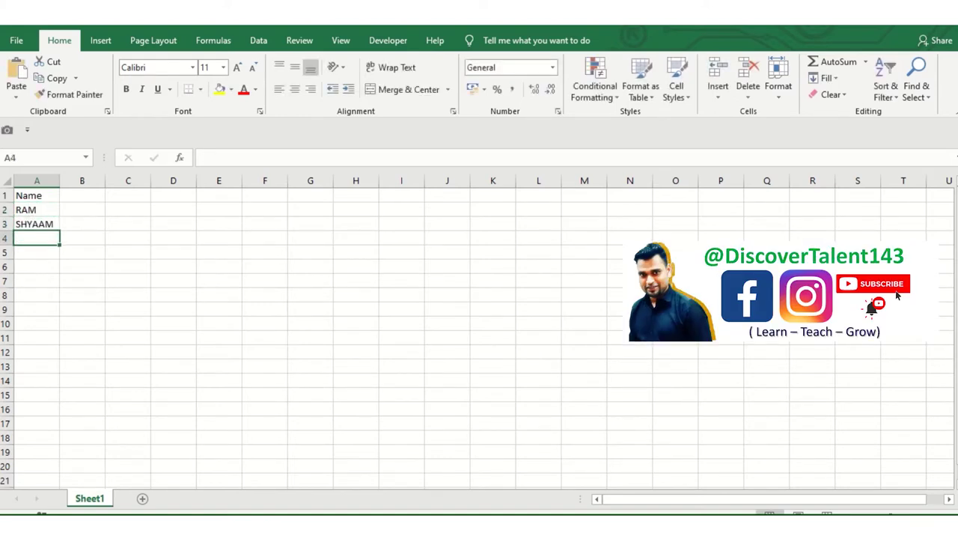
# Clear the stray text typed into B1 and return to A1
pyautogui.click(36, 209)
pyautogui.click(83, 224)
pyautogui.click(36, 195)
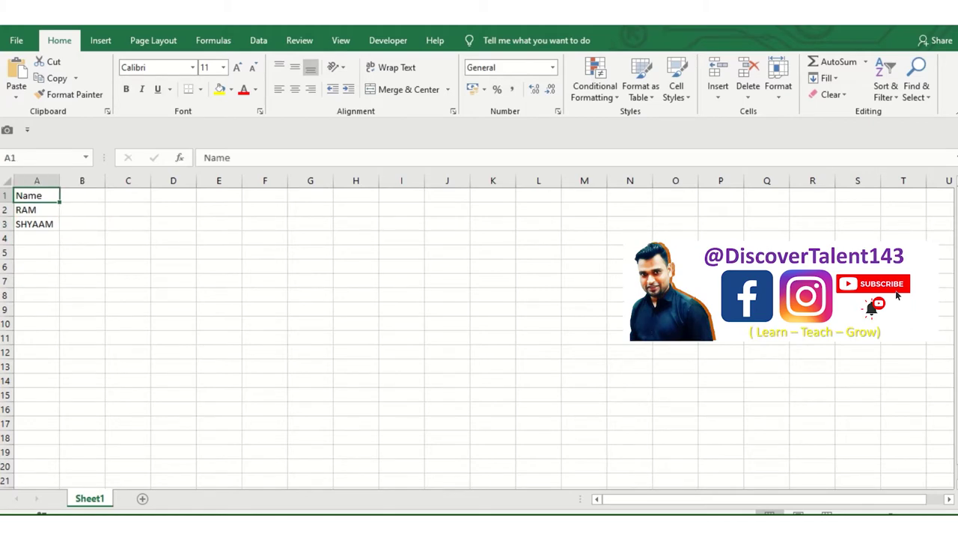
pyautogui.click(83, 195)
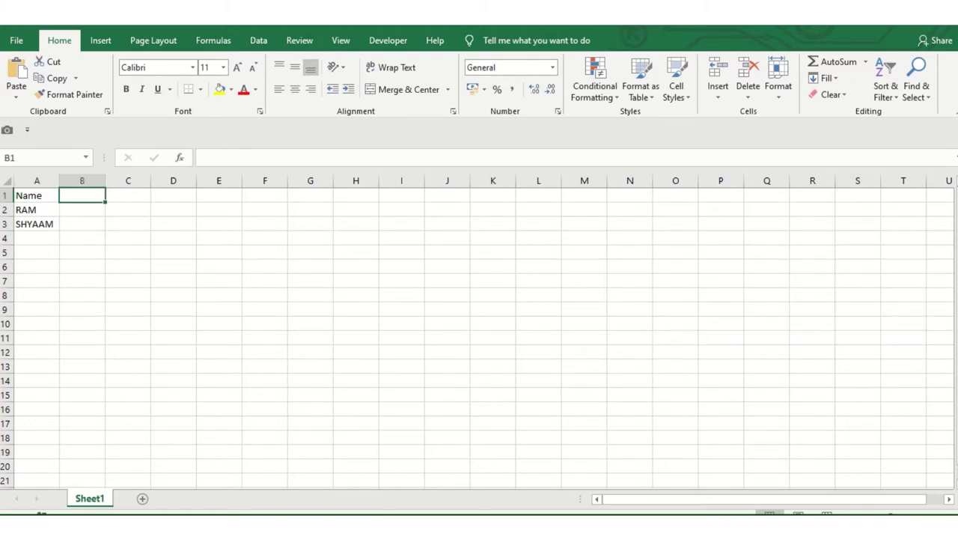
pyautogui.write('asdjfl')
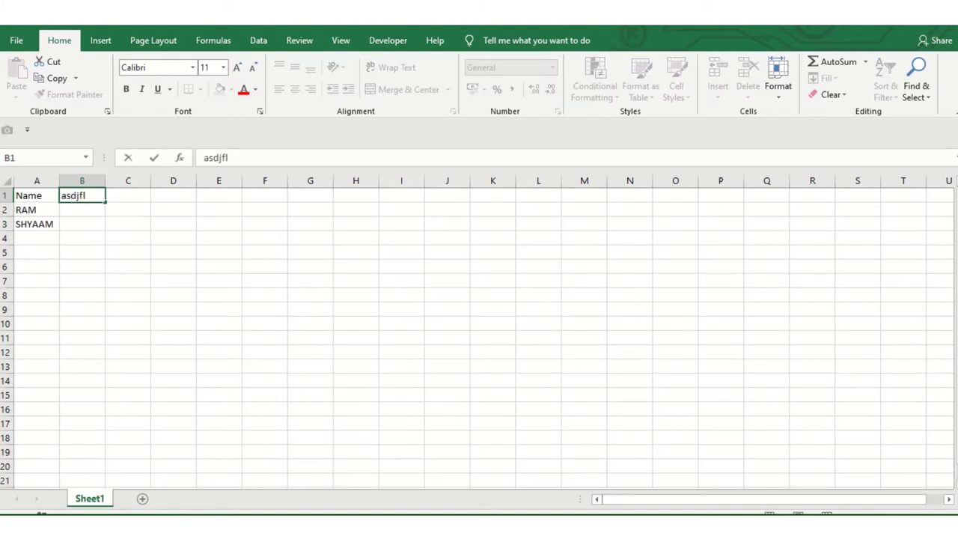
pyautogui.press('BackSpace')
pyautogui.press('BackSpace')
pyautogui.press('BackSpace')
pyautogui.press('BackSpace')
pyautogui.press('BackSpace')
pyautogui.press('BackSpace')
pyautogui.press('Return')
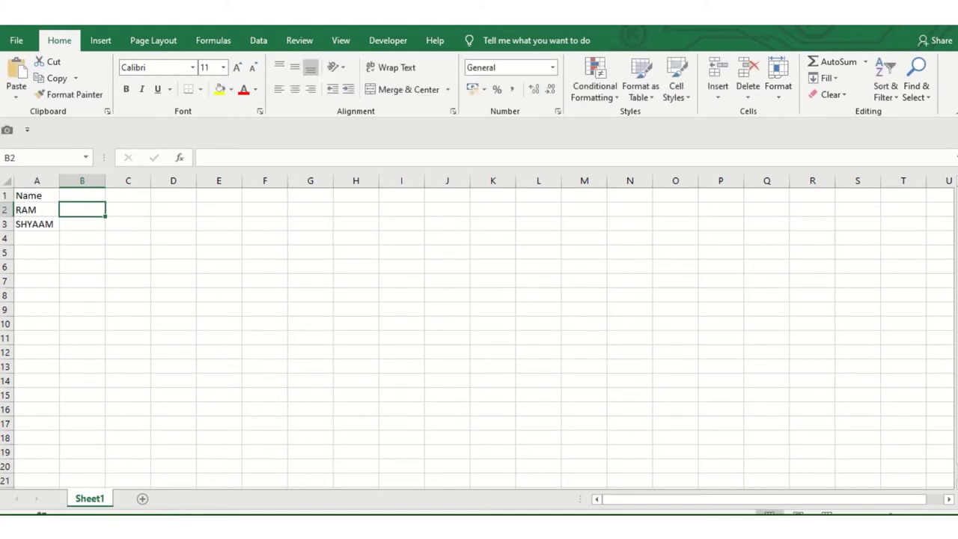
pyautogui.press('Down')
pyautogui.press('Down')
pyautogui.press('Down')
pyautogui.press('Down')
pyautogui.press('Down')
pyautogui.press('Up')
pyautogui.press('Up')
pyautogui.press('Up')
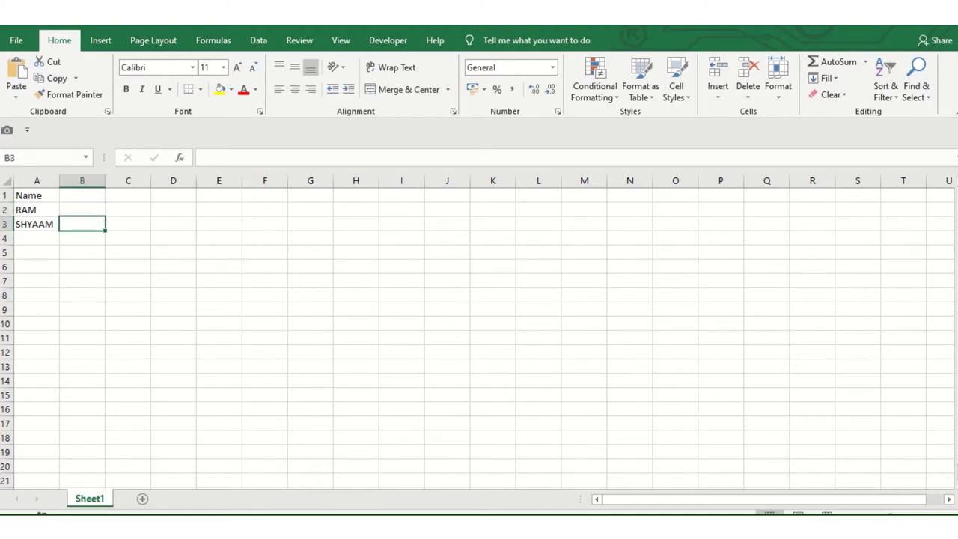
pyautogui.hotkey('ctrl', 'Home')
# Bold the Name header in A1 and fill its cell yellow
pyautogui.scroll(3, 479, 332)
pyautogui.scroll(2, 478, 332)
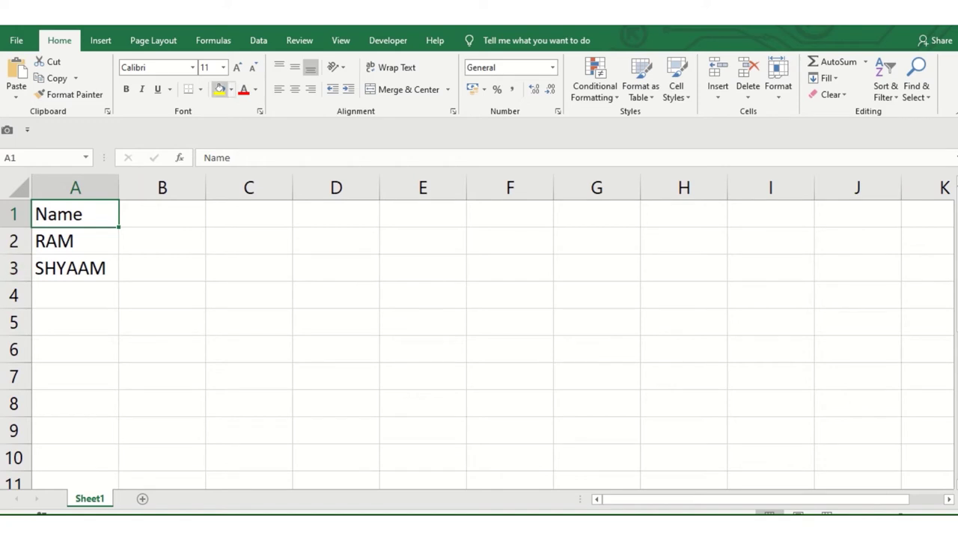
pyautogui.click(126, 88)
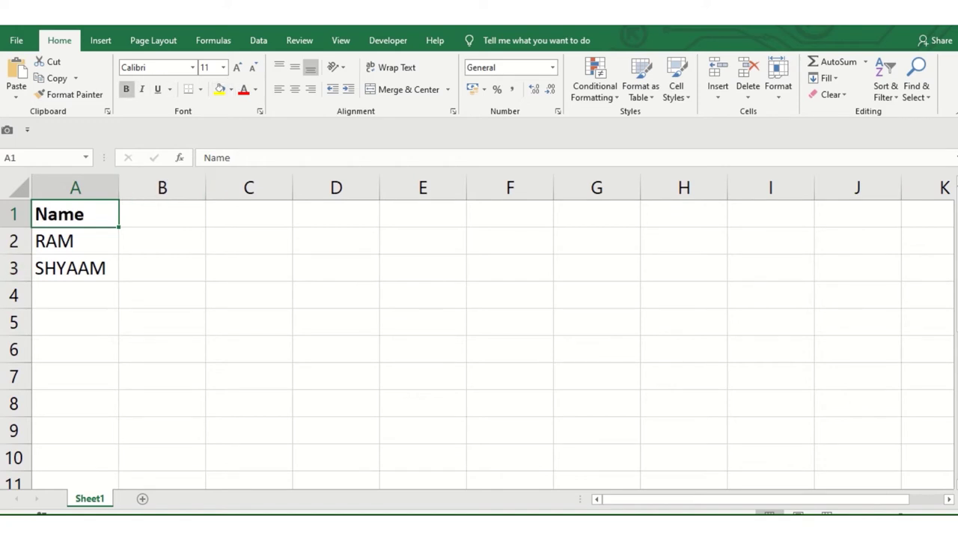
pyautogui.click(220, 88)
pyautogui.click(74, 295)
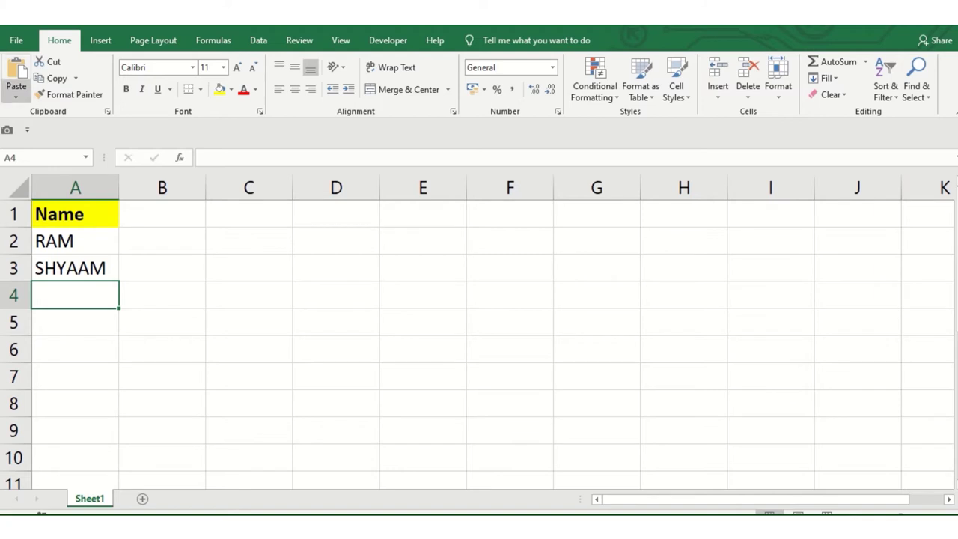
pyautogui.click(162, 321)
pyautogui.click(74, 214)
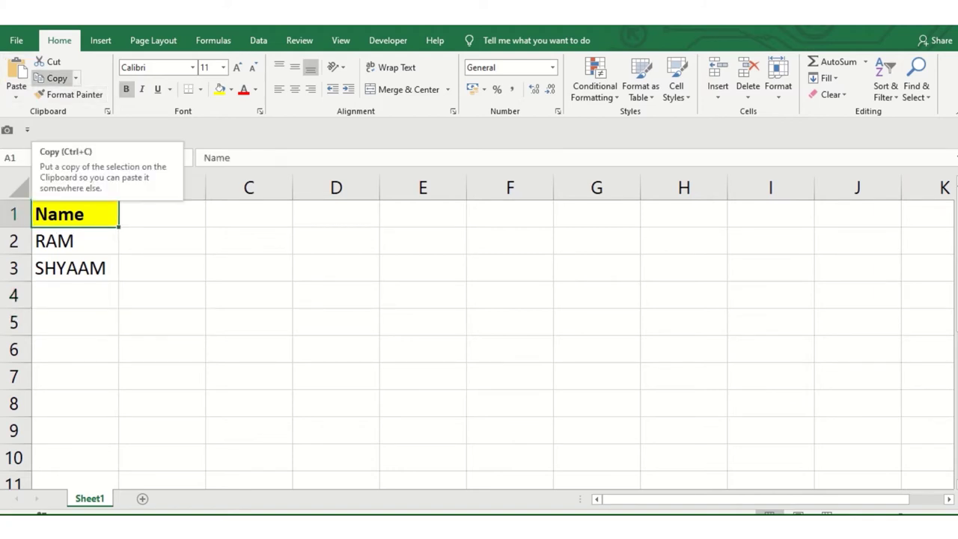
# Move the Name list from A1:A3 to C1:C3 with cut and paste
pyautogui.click(161, 404)
pyautogui.moveTo(74, 214); pyautogui.dragTo(74, 268)
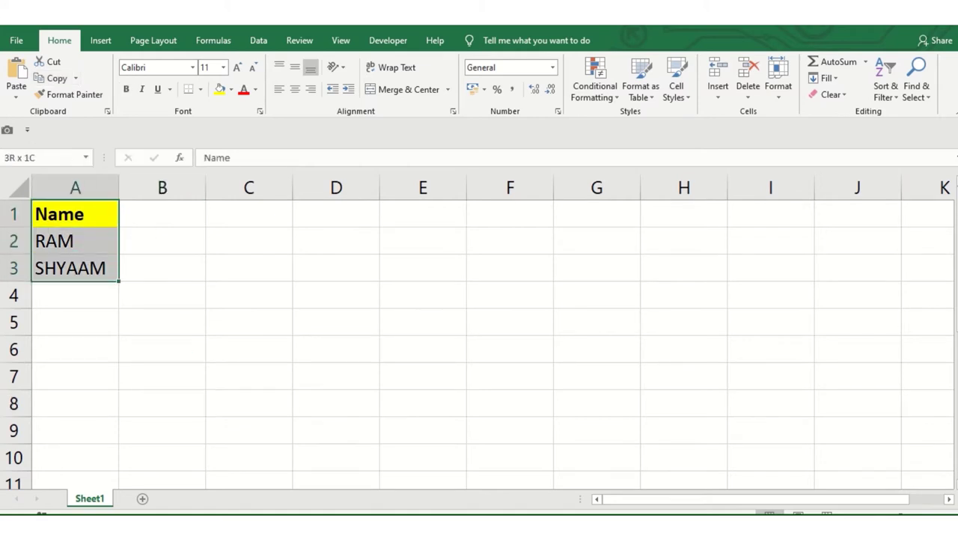
pyautogui.click(248, 214)
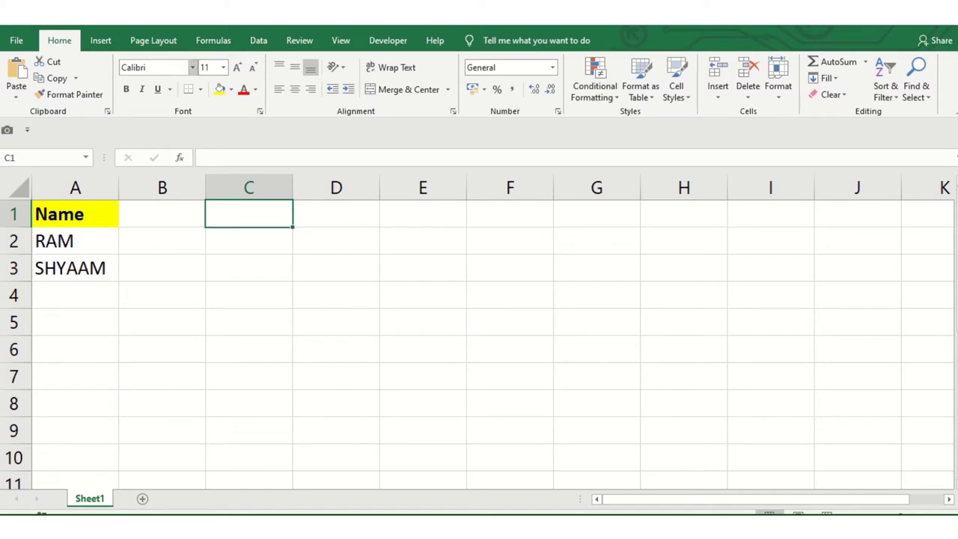
pyautogui.moveTo(74, 214); pyautogui.dragTo(75, 268)
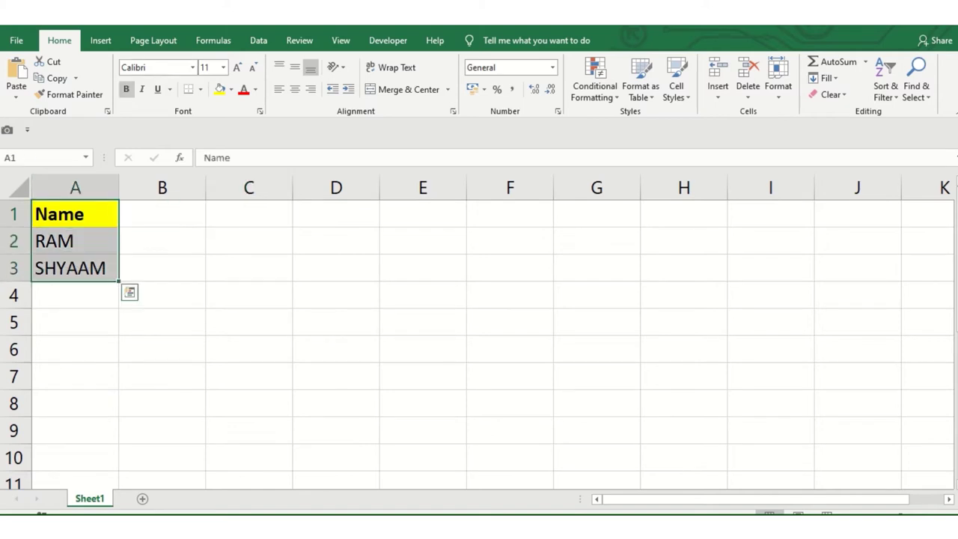
pyautogui.click(49, 62)
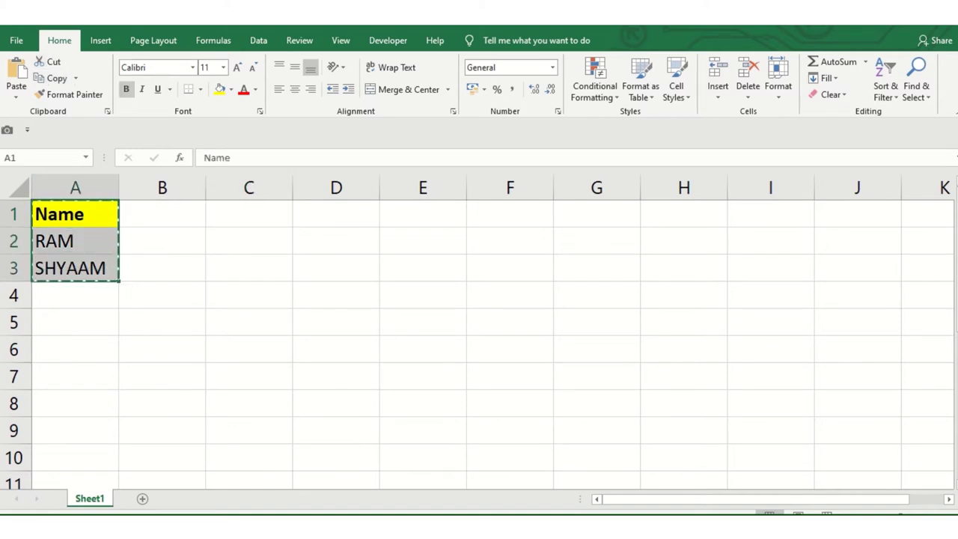
pyautogui.click(248, 214)
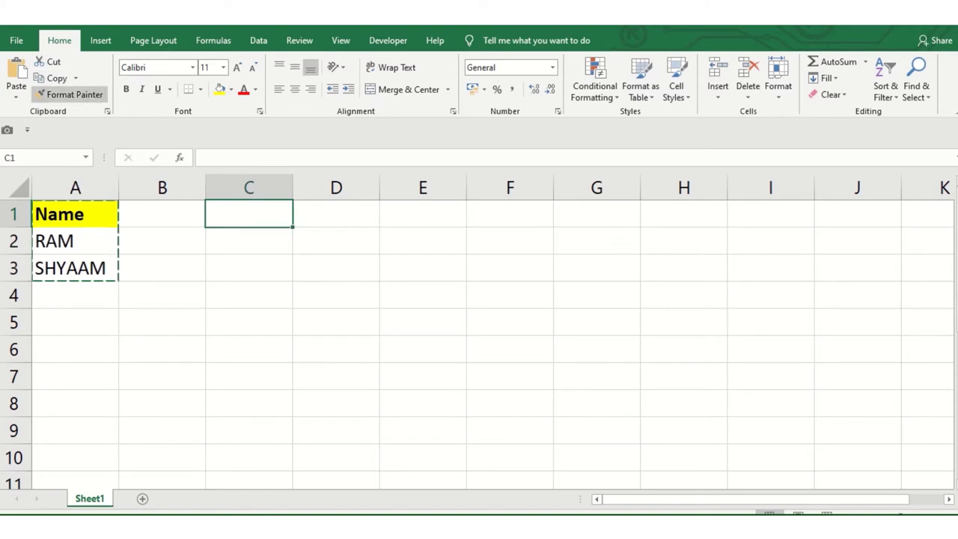
pyautogui.click(17, 74)
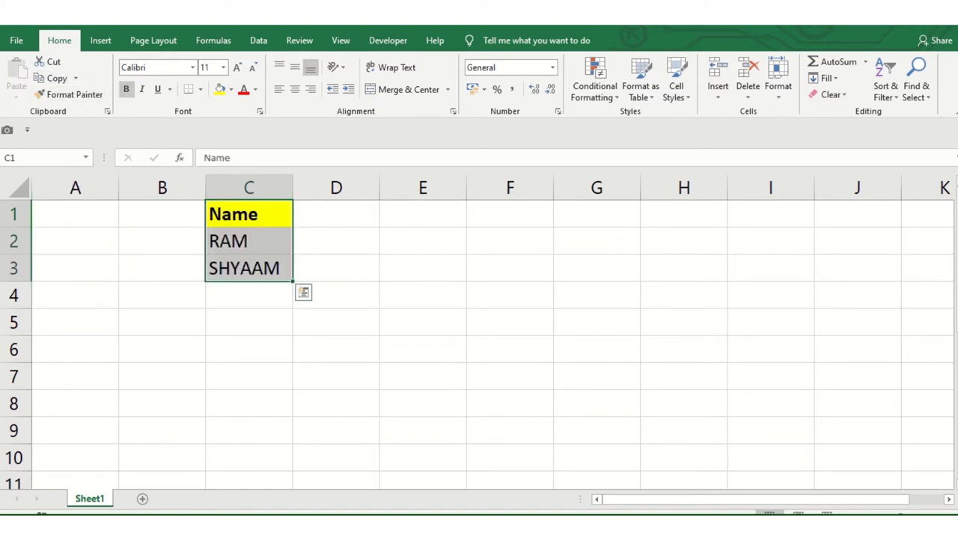
# Copy the Name list in C1:C3
pyautogui.click(74, 214)
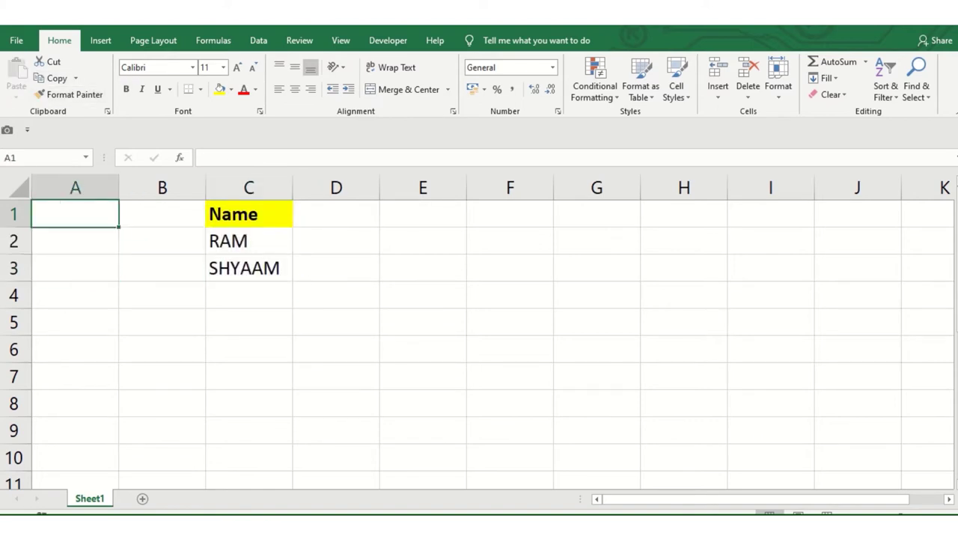
pyautogui.moveTo(249, 214); pyautogui.dragTo(248, 268)
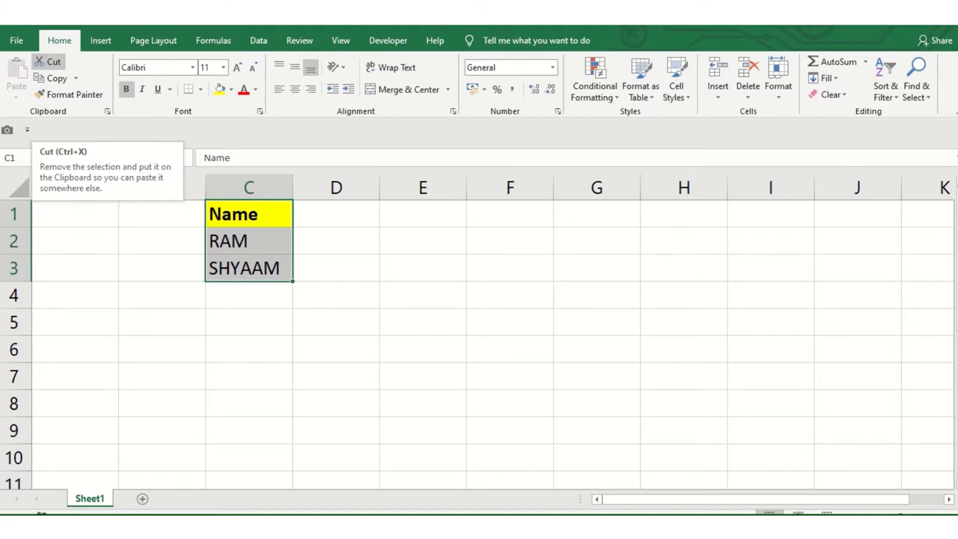
pyautogui.click(74, 295)
pyautogui.moveTo(248, 214); pyautogui.dragTo(249, 268)
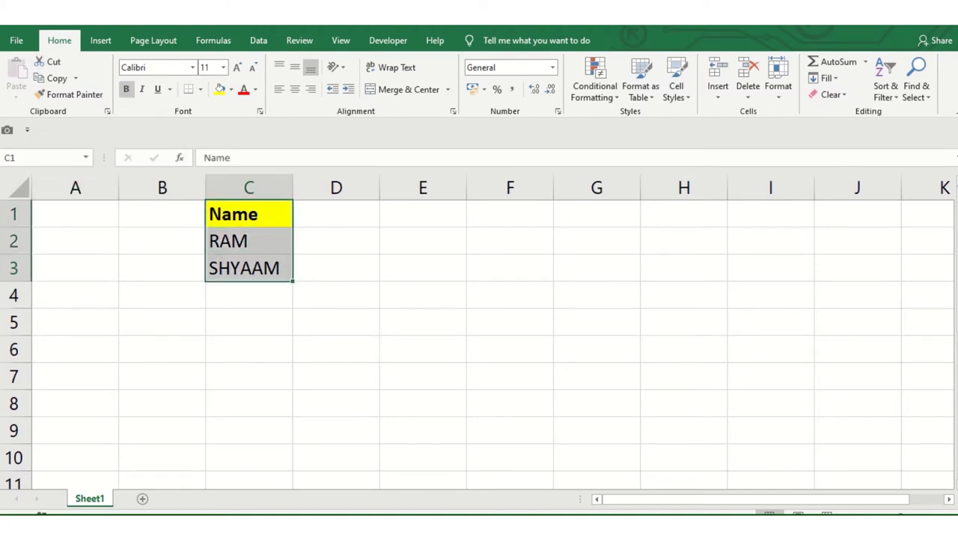
pyautogui.click(57, 78)
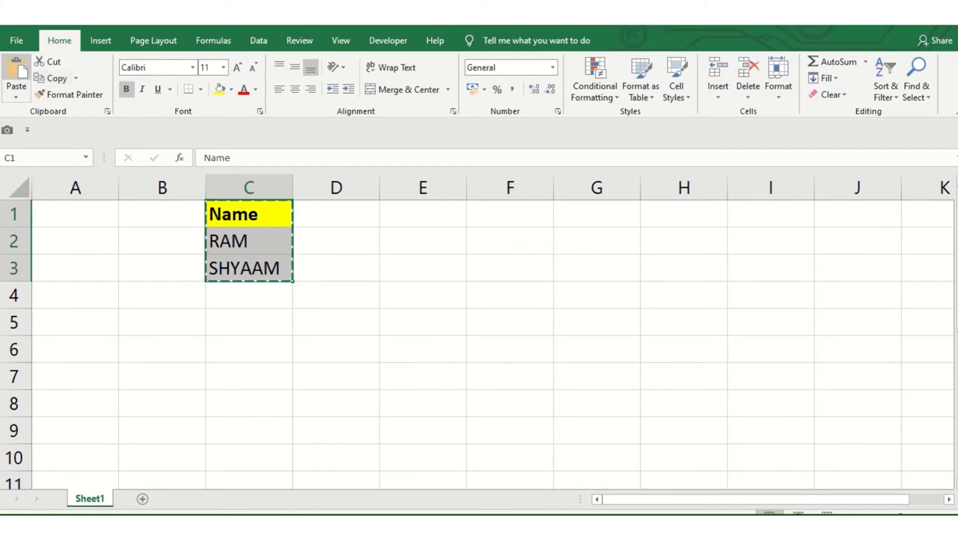
# Paste the copied Name list into A1:A3
pyautogui.click(75, 214)
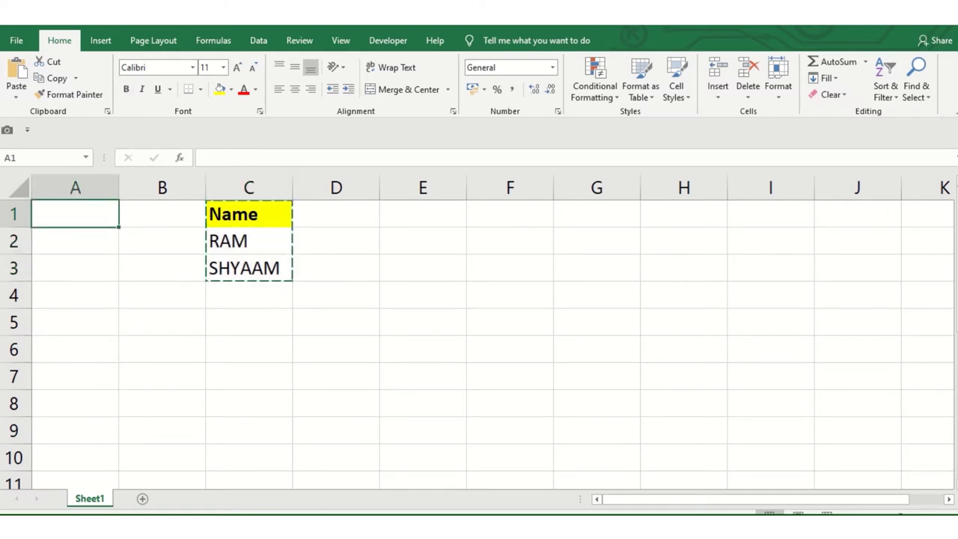
pyautogui.click(16, 71)
pyautogui.click(163, 268)
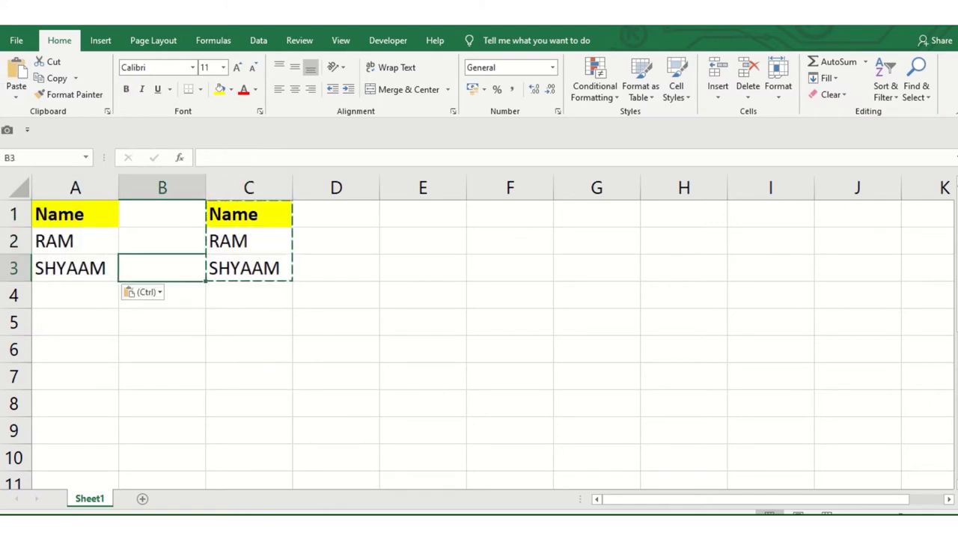
pyautogui.moveTo(75, 240); pyautogui.dragTo(75, 267)
pyautogui.moveTo(249, 214); pyautogui.dragTo(248, 268)
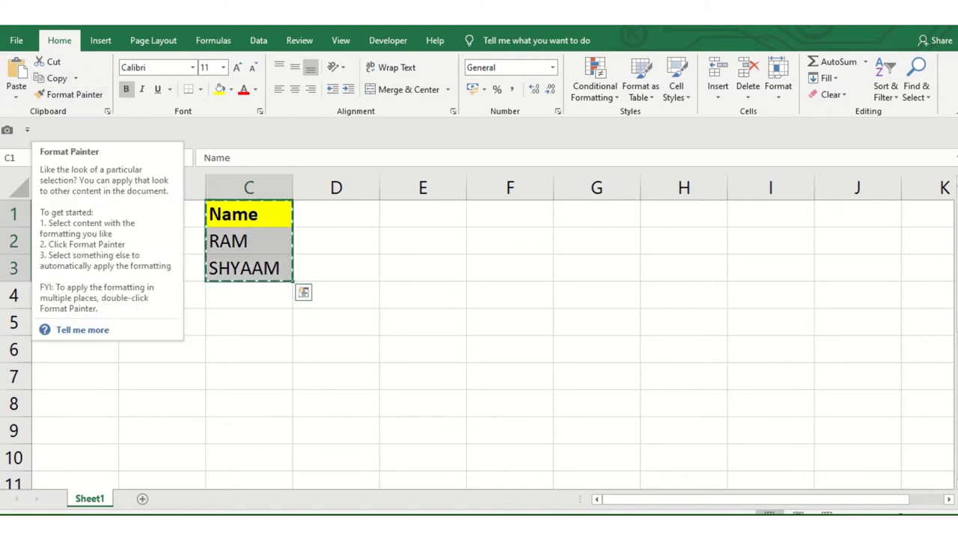
pyautogui.click(303, 292)
pyautogui.click(162, 268)
pyautogui.moveTo(75, 240); pyautogui.dragTo(74, 267)
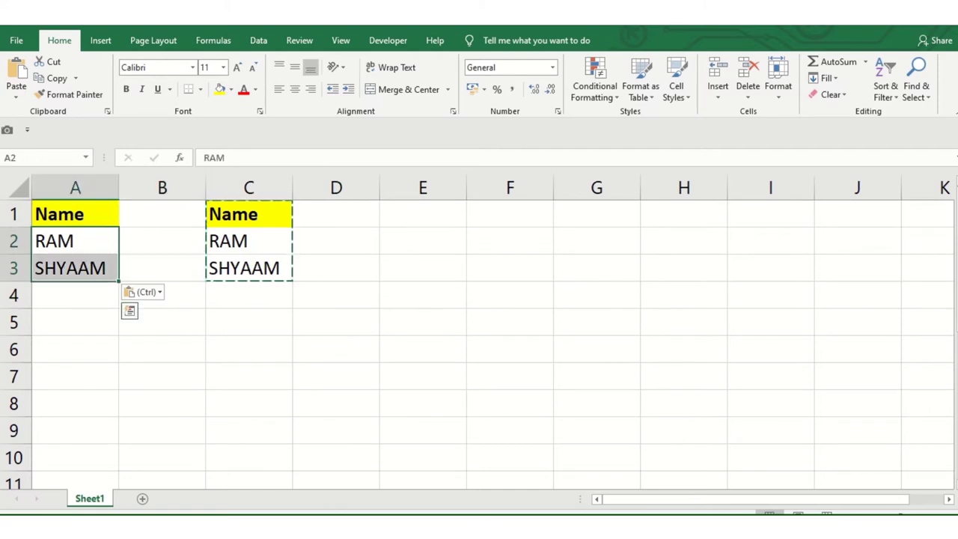
# Try a yellow fill on A2:A3, then restore their plain look with Format Painter from C2:C3
pyautogui.click(220, 89)
pyautogui.click(162, 322)
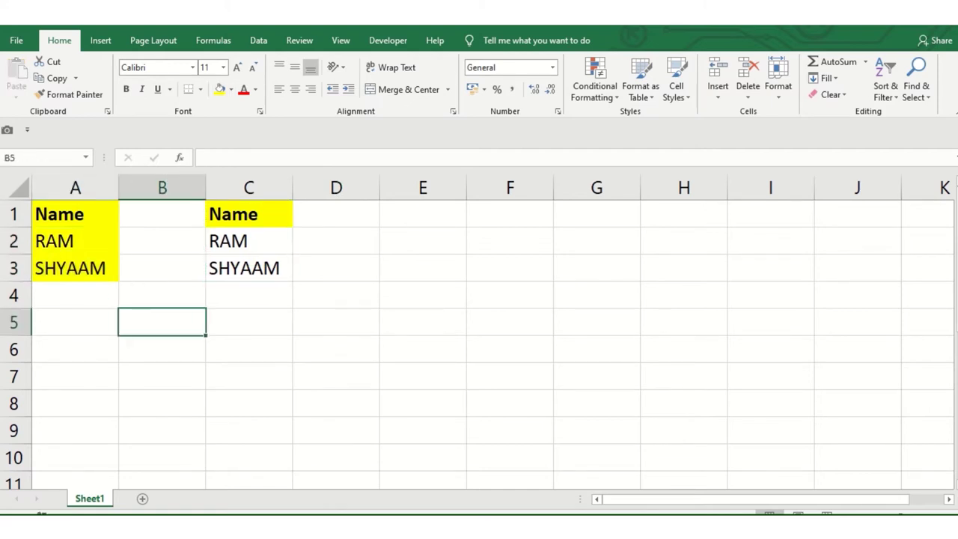
pyautogui.click(248, 241)
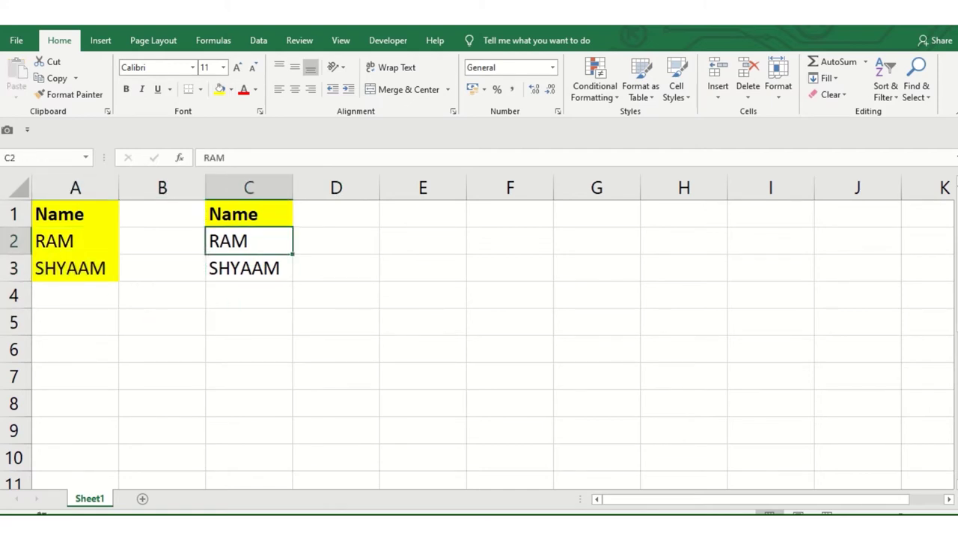
pyautogui.moveTo(248, 240); pyautogui.dragTo(248, 268)
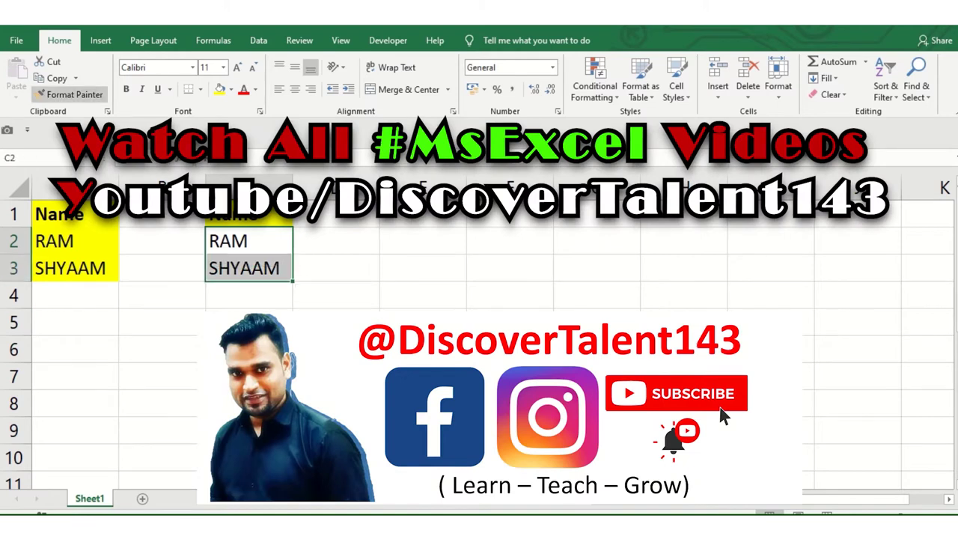
pyautogui.click(69, 94)
pyautogui.moveTo(75, 241); pyautogui.dragTo(74, 268)
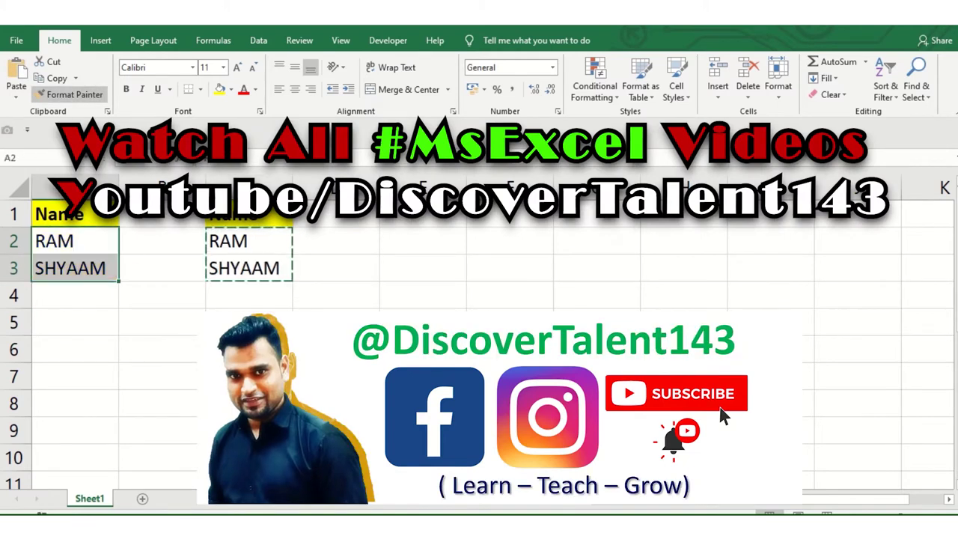
pyautogui.click(162, 295)
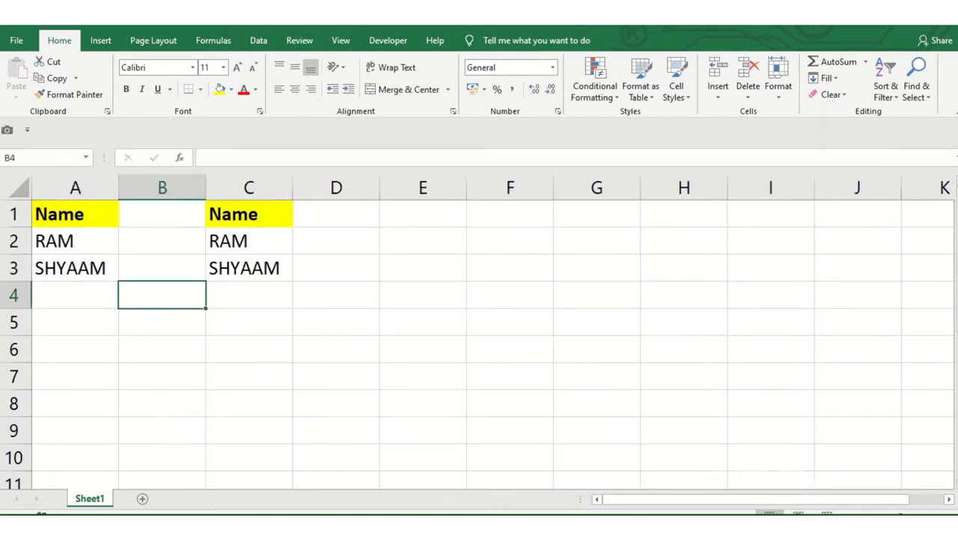
pyautogui.moveTo(248, 214); pyautogui.dragTo(249, 267)
pyautogui.click(248, 267)
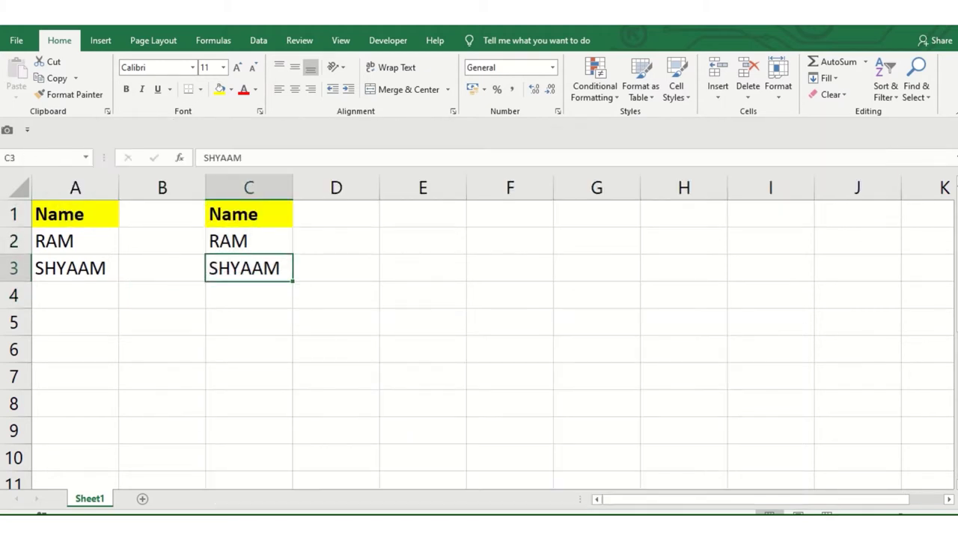
# Fill SHYAAM's cell C3 dark blue and make its text white
pyautogui.click(230, 89)
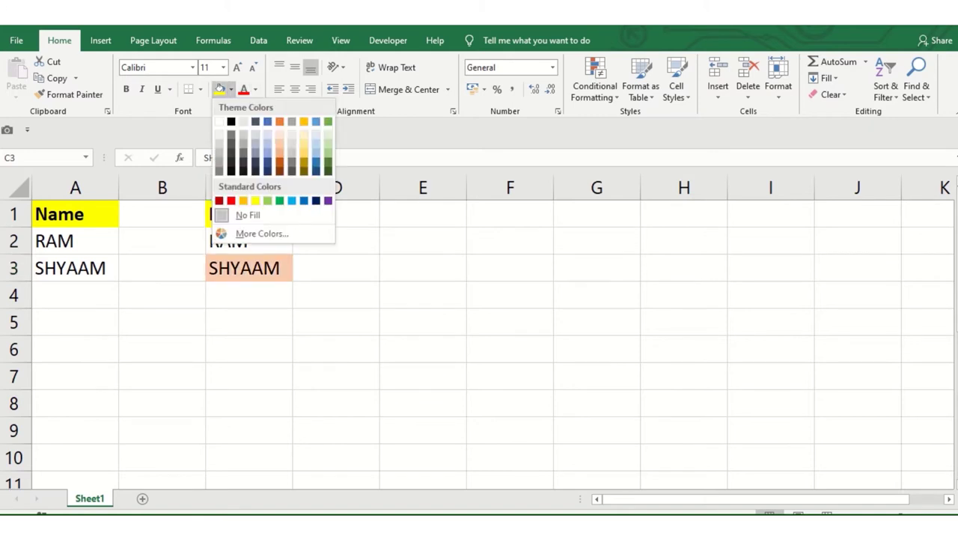
pyautogui.click(316, 200)
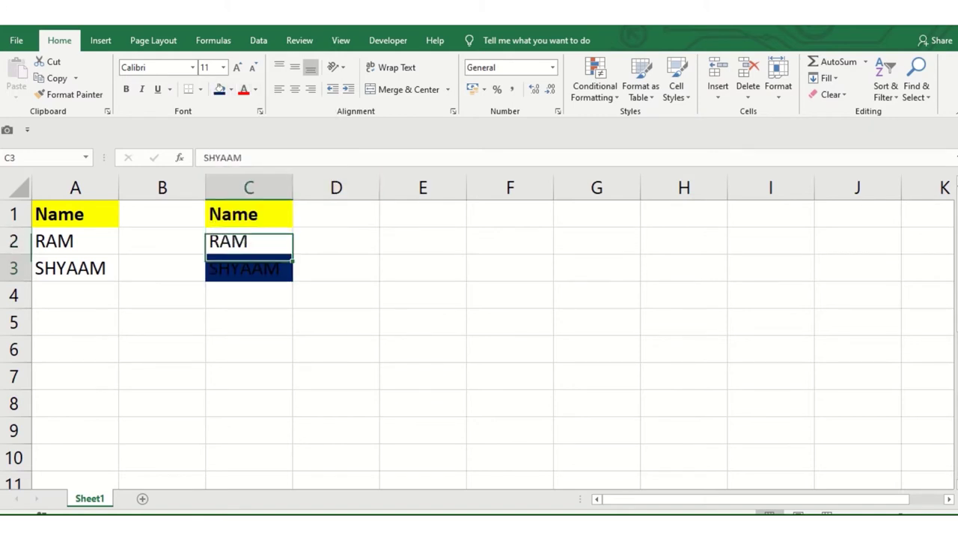
pyautogui.click(255, 89)
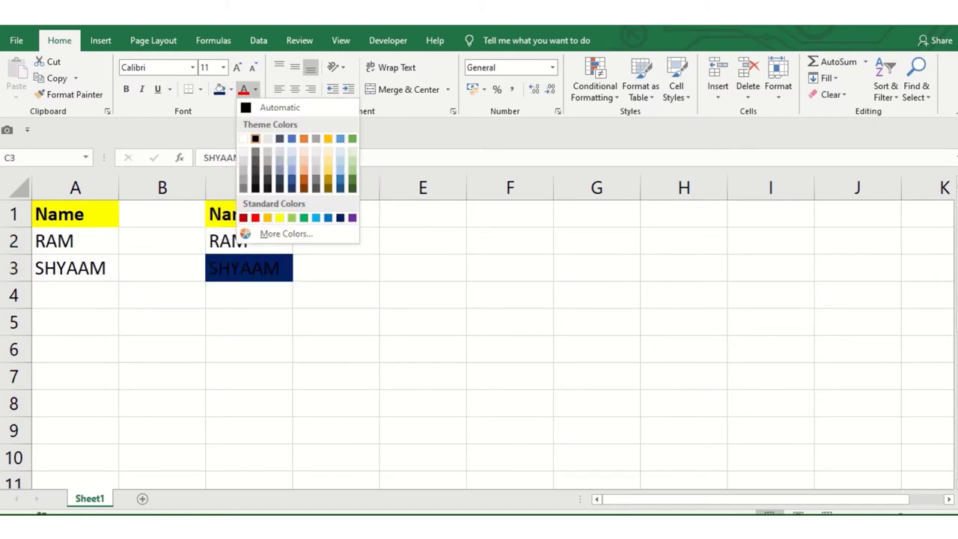
pyautogui.click(243, 138)
pyautogui.click(248, 240)
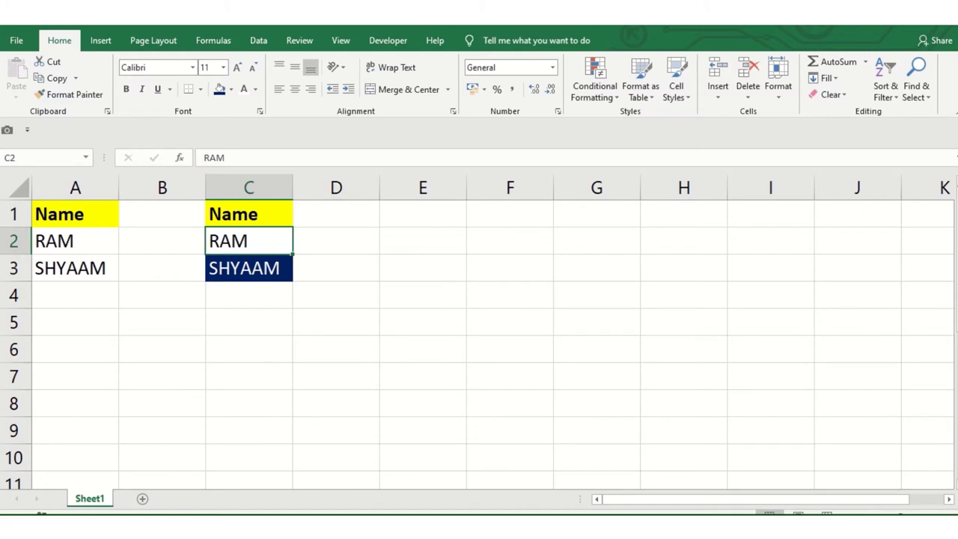
# Mistakenly paint A2:A3's formatting onto C2:C3, then cancel it
pyautogui.click(55, 267)
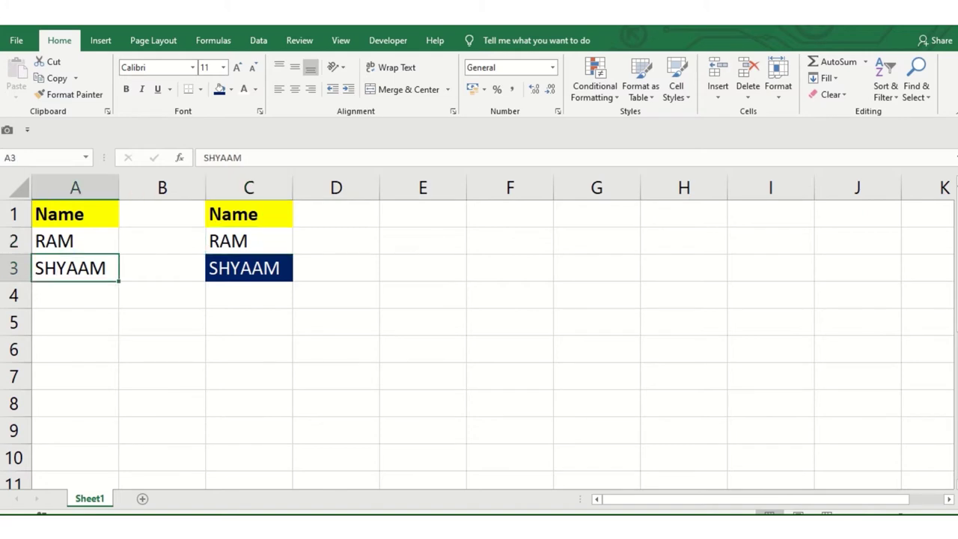
pyautogui.click(248, 241)
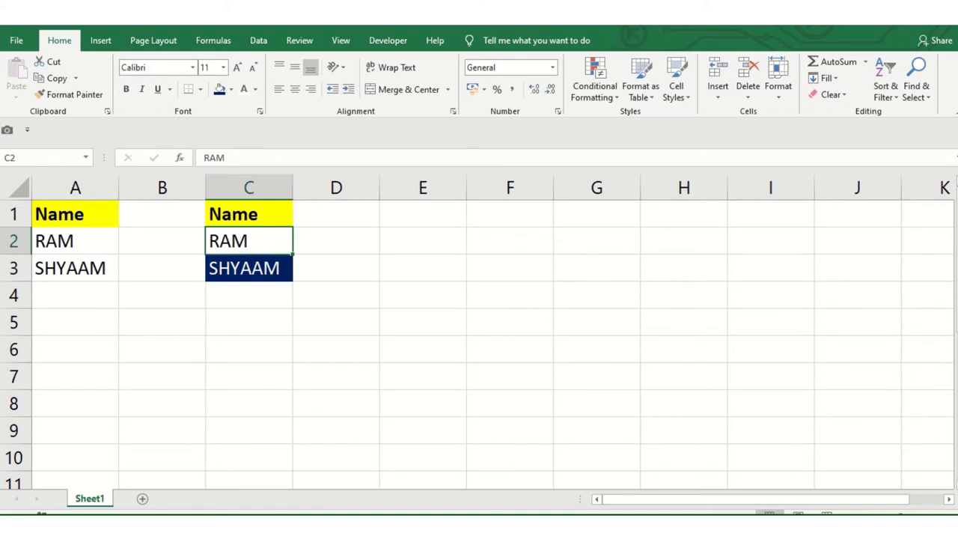
pyautogui.moveTo(75, 241); pyautogui.dragTo(74, 268)
pyautogui.hotkey('ctrl', 'v')
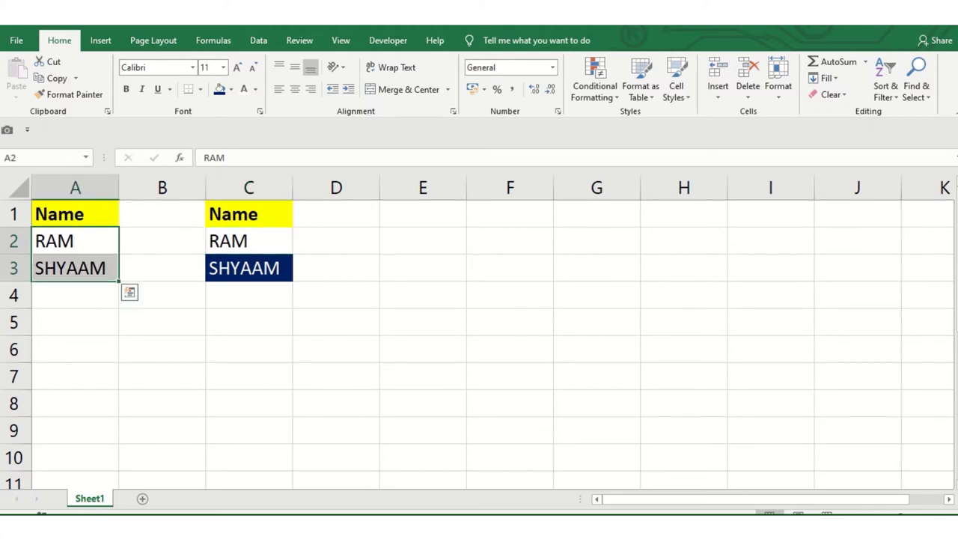
pyautogui.click(68, 94)
pyautogui.click(248, 241)
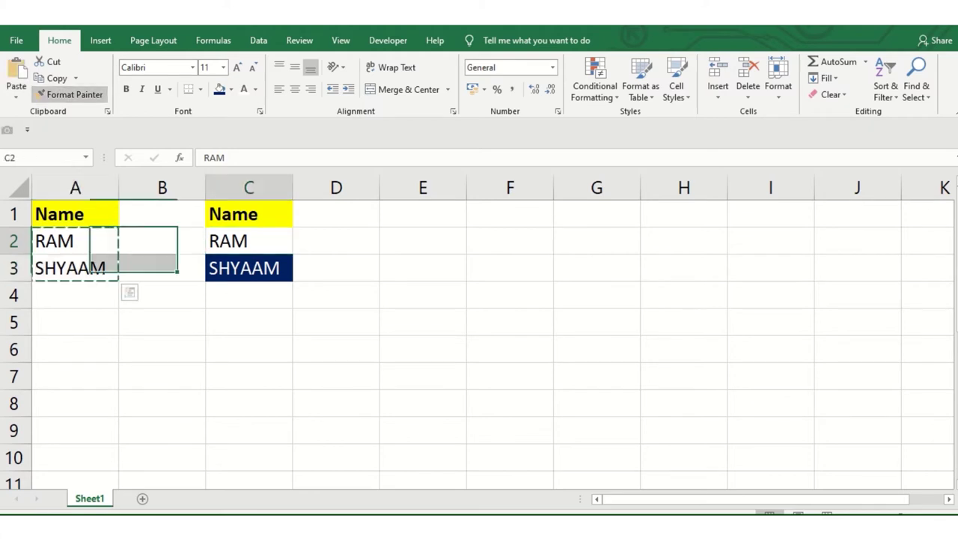
pyautogui.moveTo(248, 241); pyautogui.dragTo(248, 268)
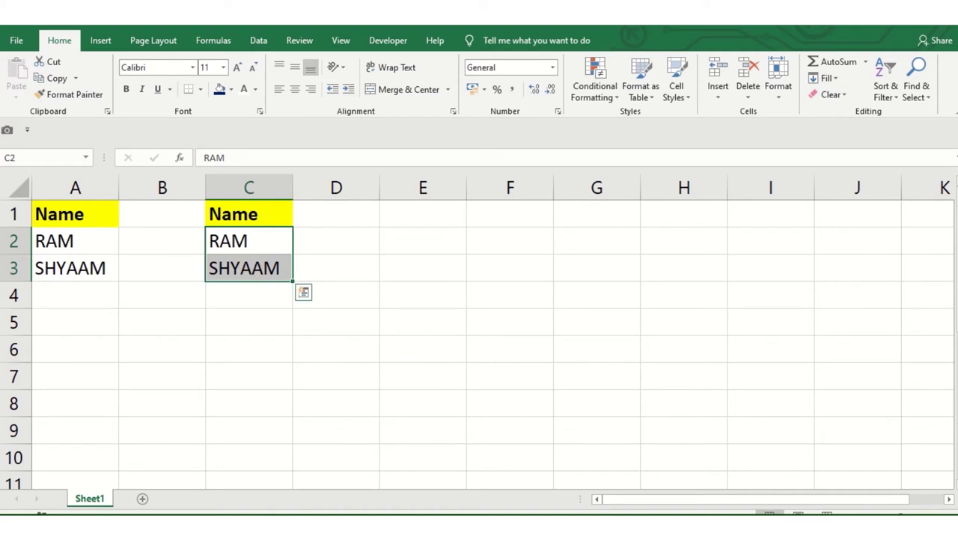
pyautogui.press('Escape')
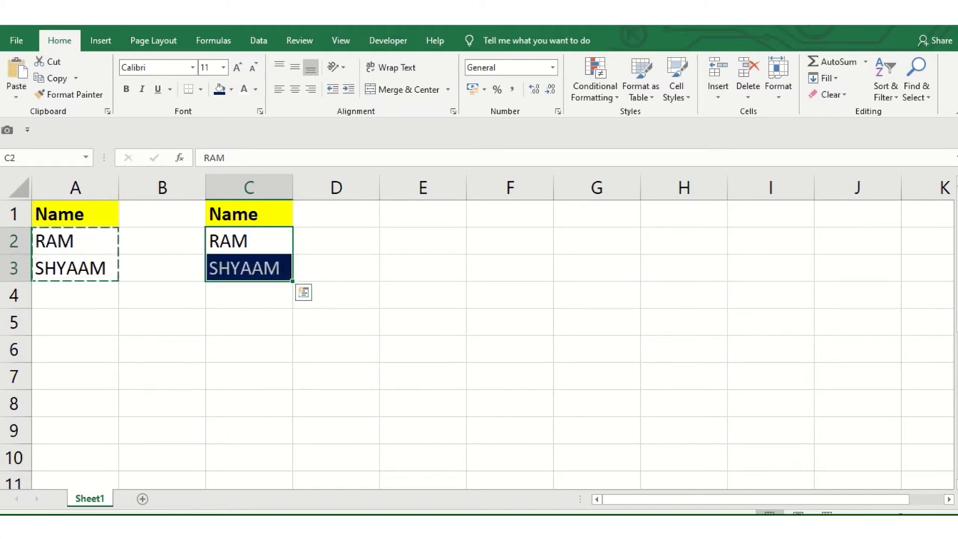
# Apply C2:C3's dark blue and white styling onto A2:A3
pyautogui.click(161, 322)
pyautogui.moveTo(248, 241); pyautogui.dragTo(248, 268)
pyautogui.hotkey('ctrl', 'c')
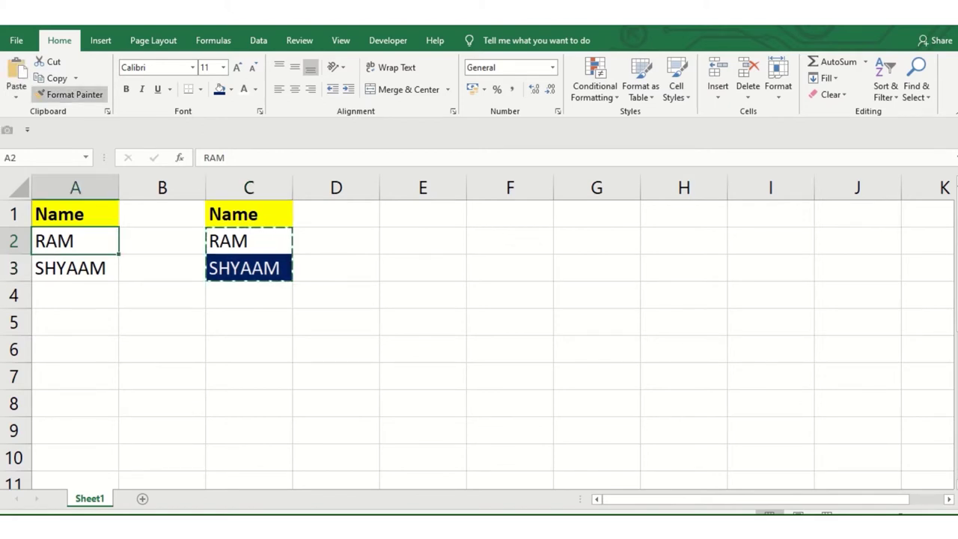
pyautogui.moveTo(75, 241); pyautogui.dragTo(75, 268)
pyautogui.click(336, 268)
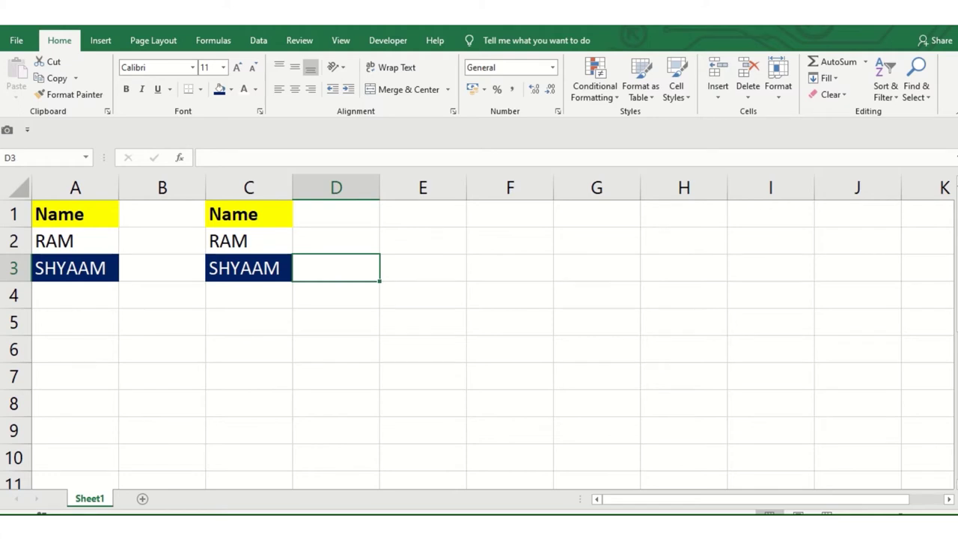
# Replace RAM in A2 with Laxman
pyautogui.click(75, 241)
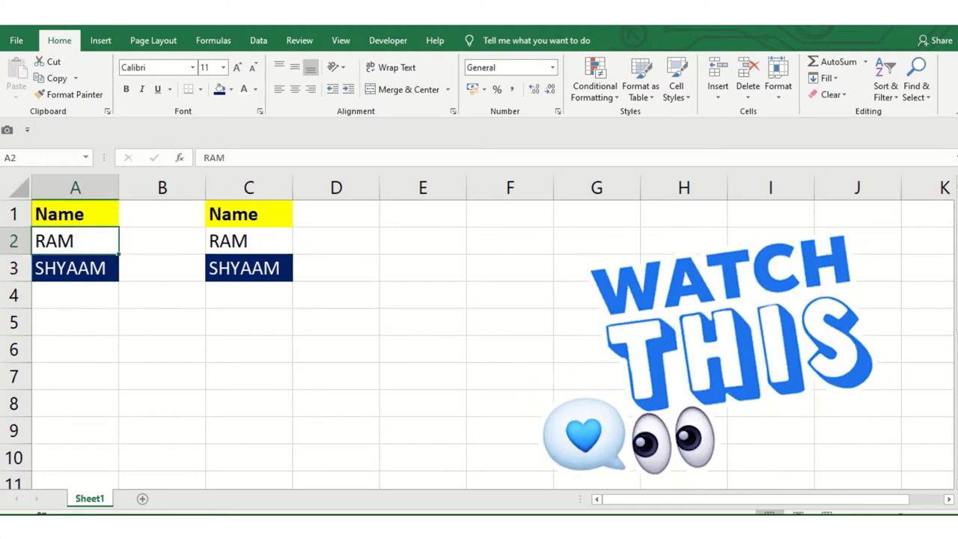
pyautogui.write('Laxm')
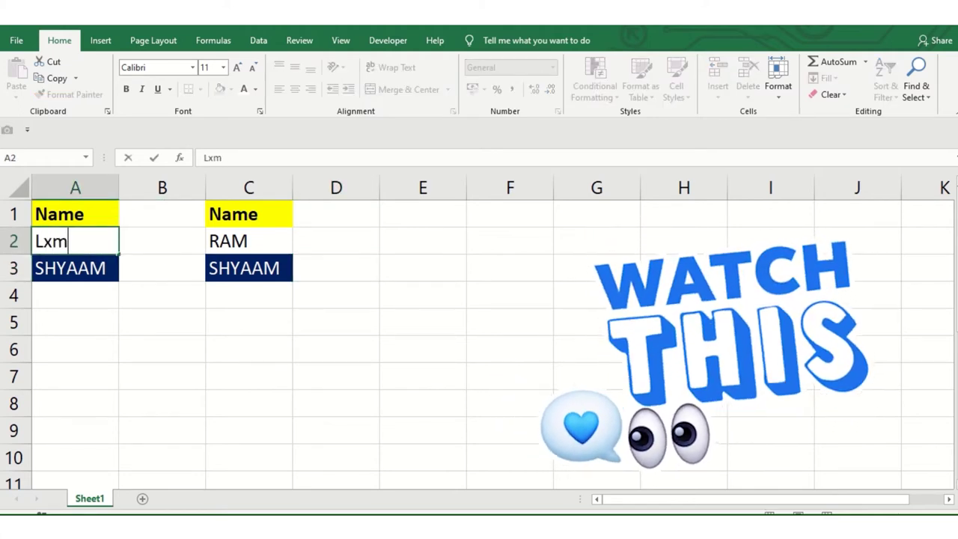
pyautogui.press('BackSpace')
pyautogui.press('BackSpace')
pyautogui.write('axman')
pyautogui.press('Return')
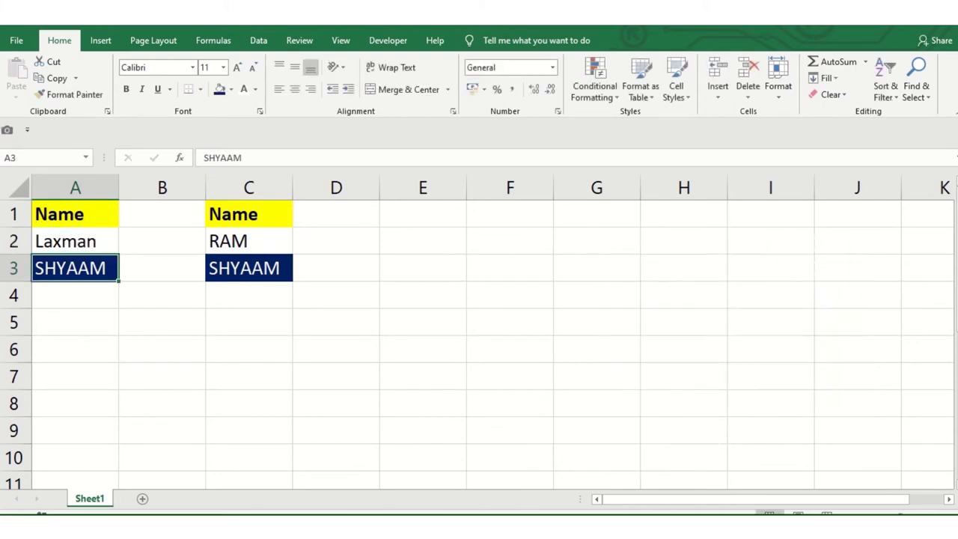
# Copy the names from column C back into A2:A3
pyautogui.moveTo(75, 240); pyautogui.dragTo(75, 268)
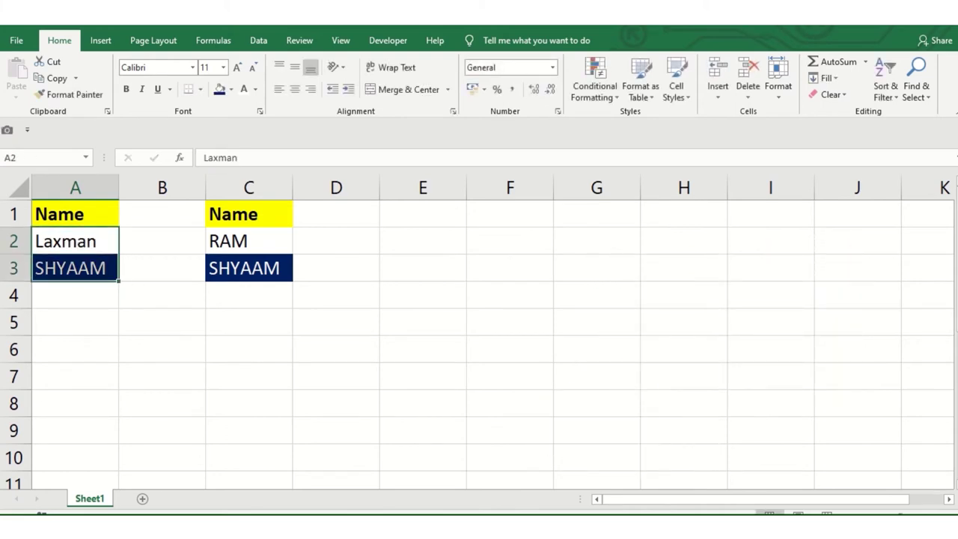
pyautogui.click(510, 403)
pyautogui.moveTo(249, 214); pyautogui.dragTo(248, 267)
pyautogui.hotkey('ctrl', 'c')
pyautogui.click(75, 241)
pyautogui.hotkey('ctrl', 'v')
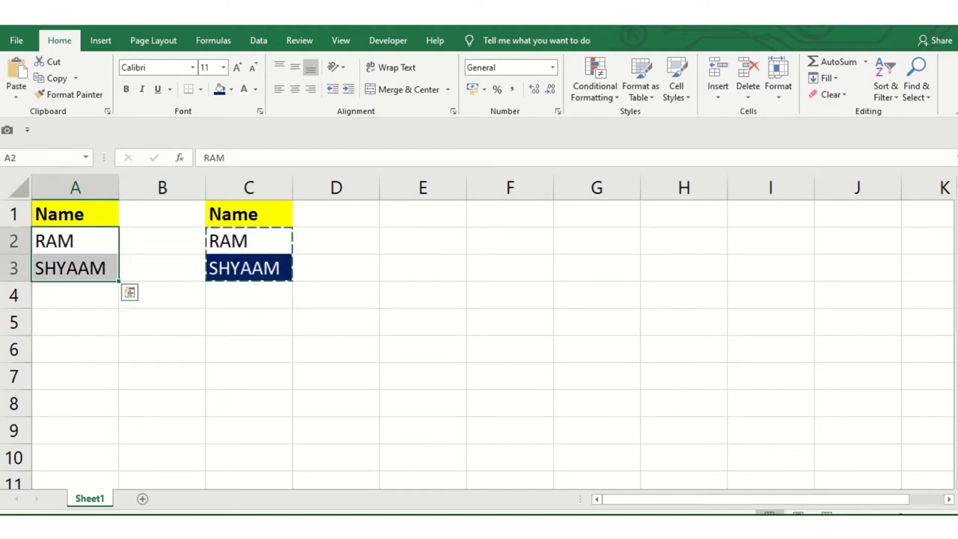
# Change A2 to Laxman again
pyautogui.click(161, 268)
pyautogui.click(75, 241)
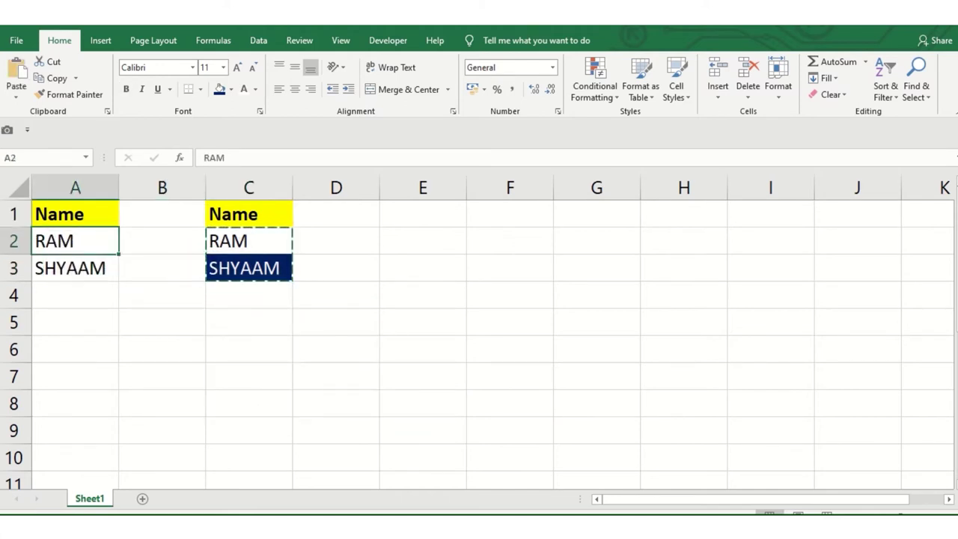
pyautogui.write('Laxman')
pyautogui.press('Return')
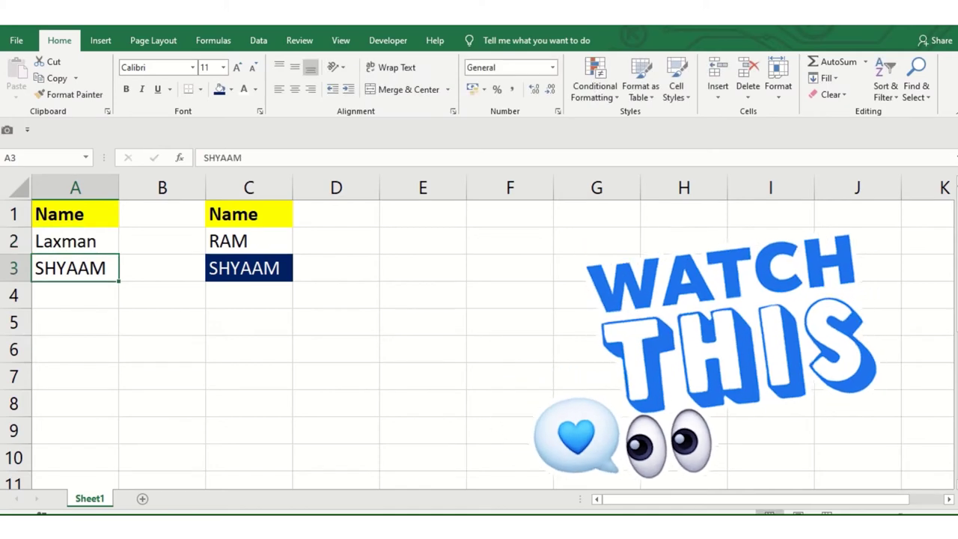
# Use Format Painter to copy C1:C3's formatting onto A1:A3
pyautogui.moveTo(249, 214); pyautogui.dragTo(249, 268)
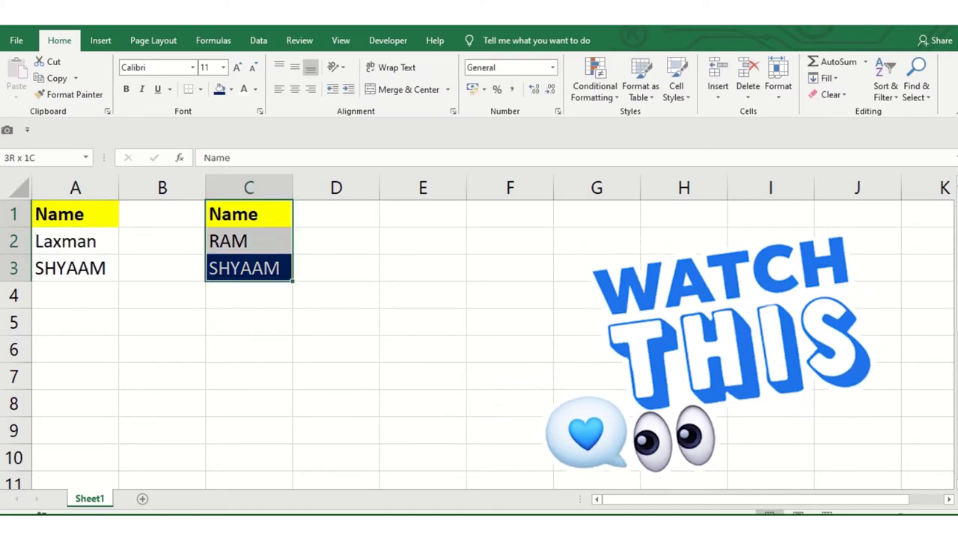
pyautogui.hotkey('ctrl', 'v')
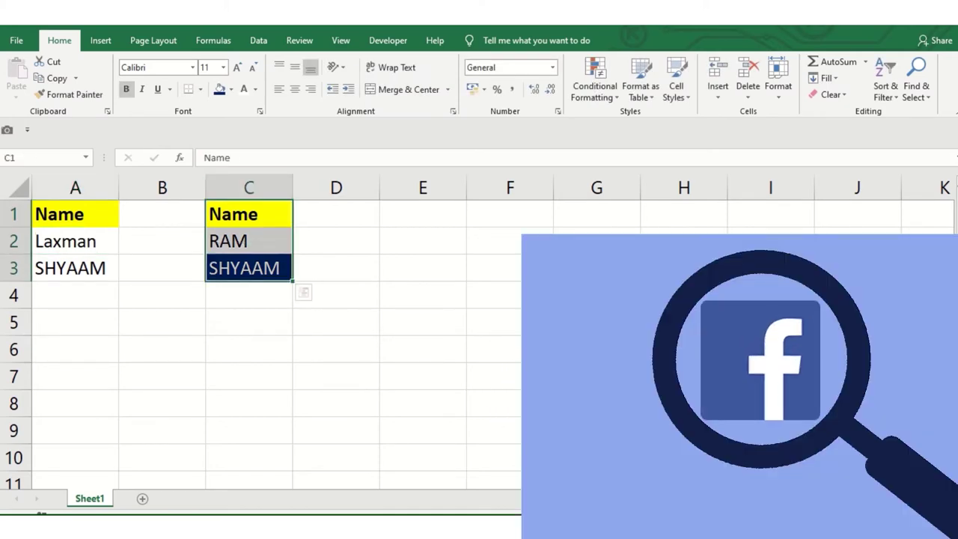
pyautogui.click(69, 94)
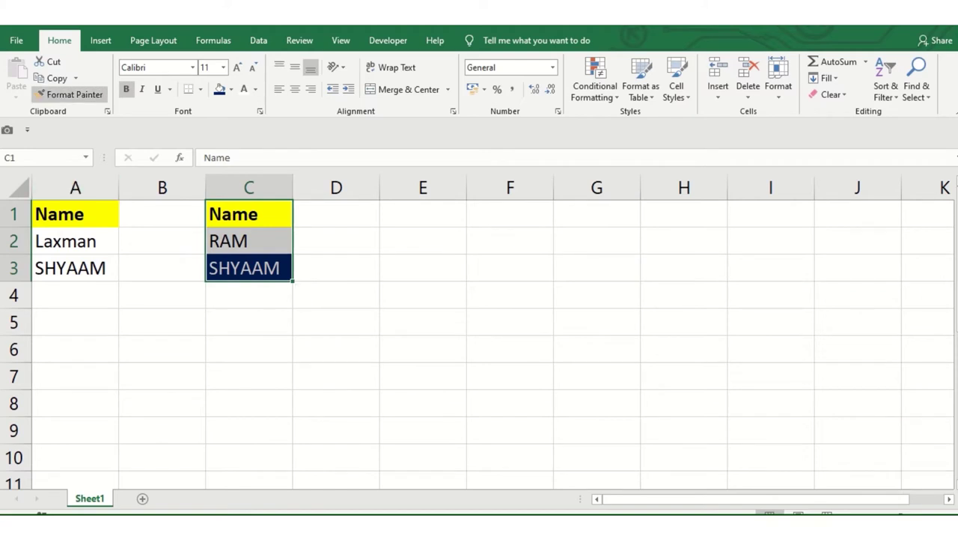
pyautogui.click(75, 214)
pyautogui.moveTo(75, 214); pyautogui.dragTo(75, 268)
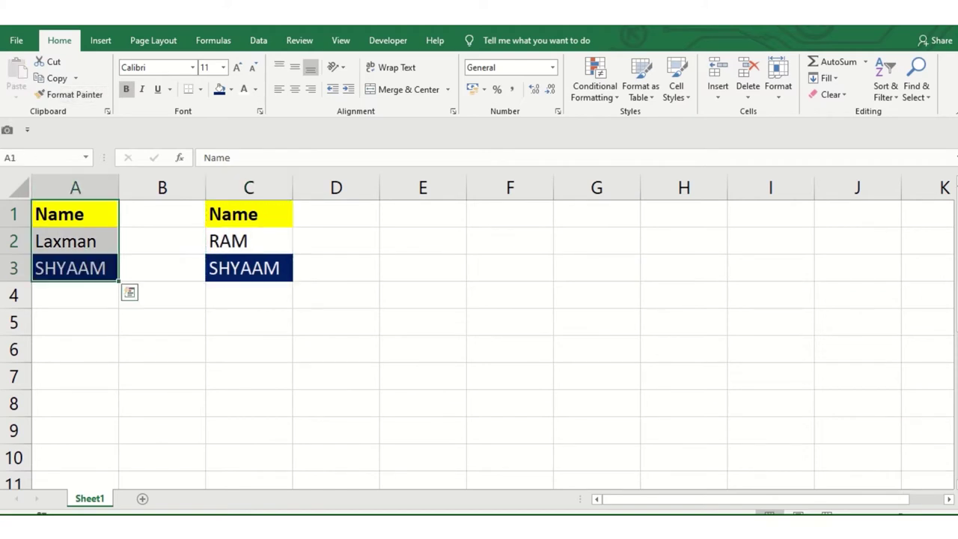
pyautogui.click(162, 241)
pyautogui.click(75, 241)
# Compare the A1:A3 and C1:C3 lists, then select C3
pyautogui.moveTo(75, 214); pyautogui.dragTo(75, 268)
pyautogui.moveTo(248, 214); pyautogui.dragTo(248, 268)
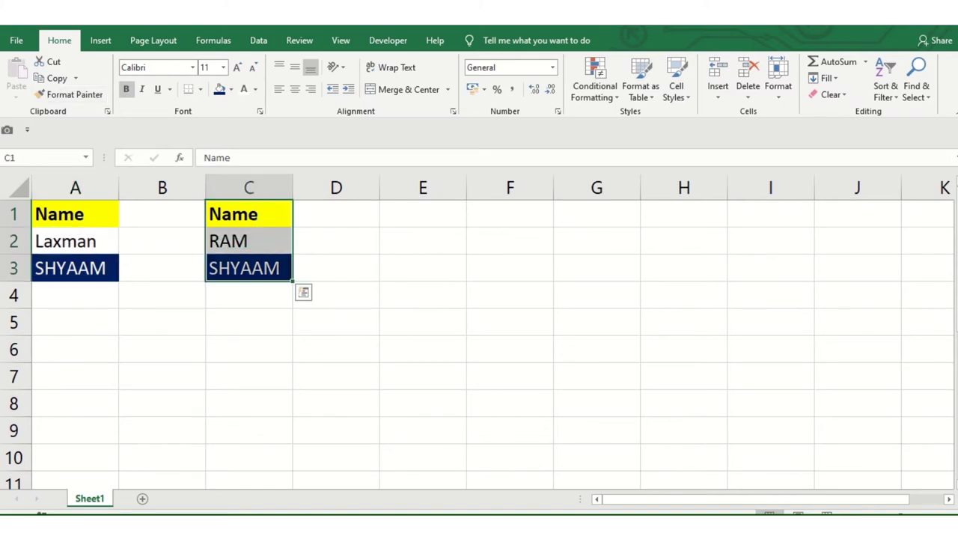
pyautogui.click(162, 295)
pyautogui.moveTo(75, 214); pyautogui.dragTo(75, 268)
pyautogui.click(162, 294)
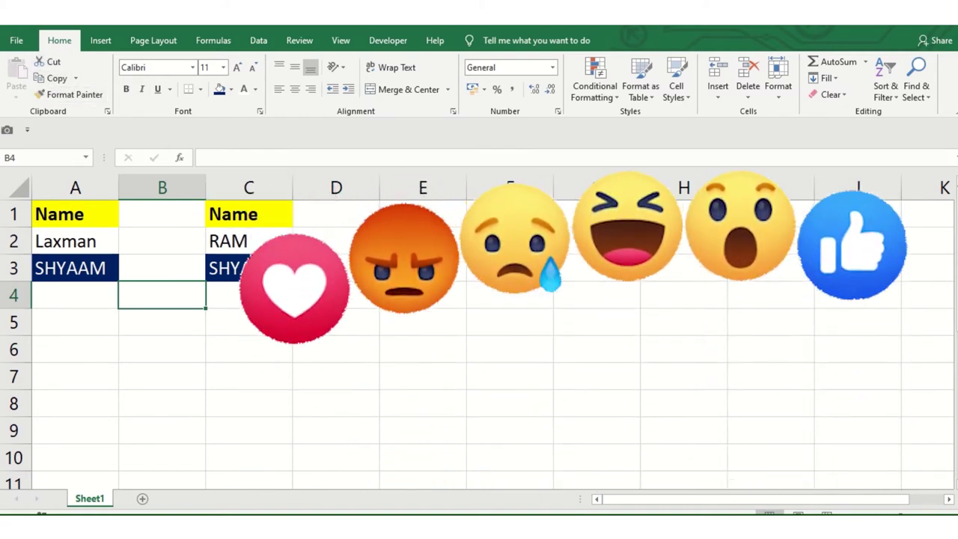
pyautogui.click(249, 268)
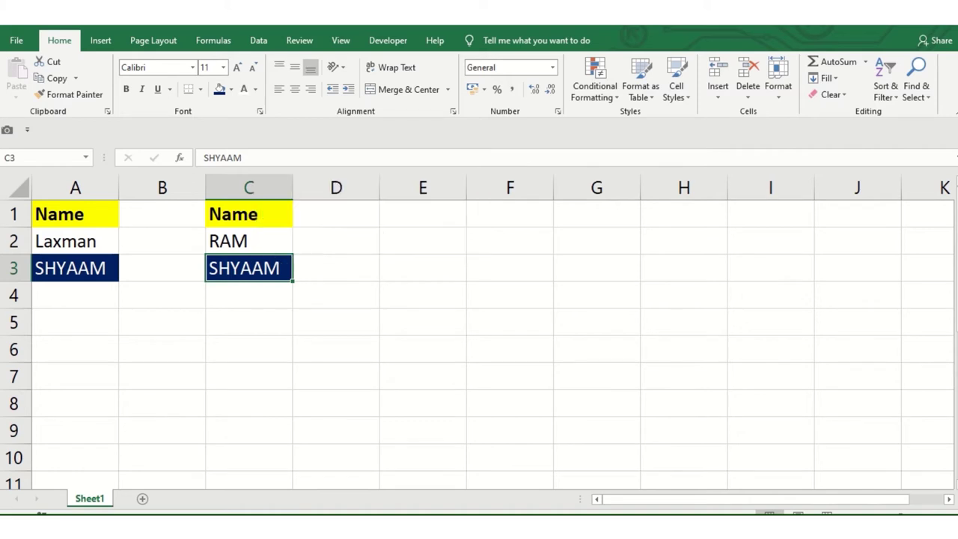
pyautogui.moveTo(248, 214); pyautogui.dragTo(248, 268)
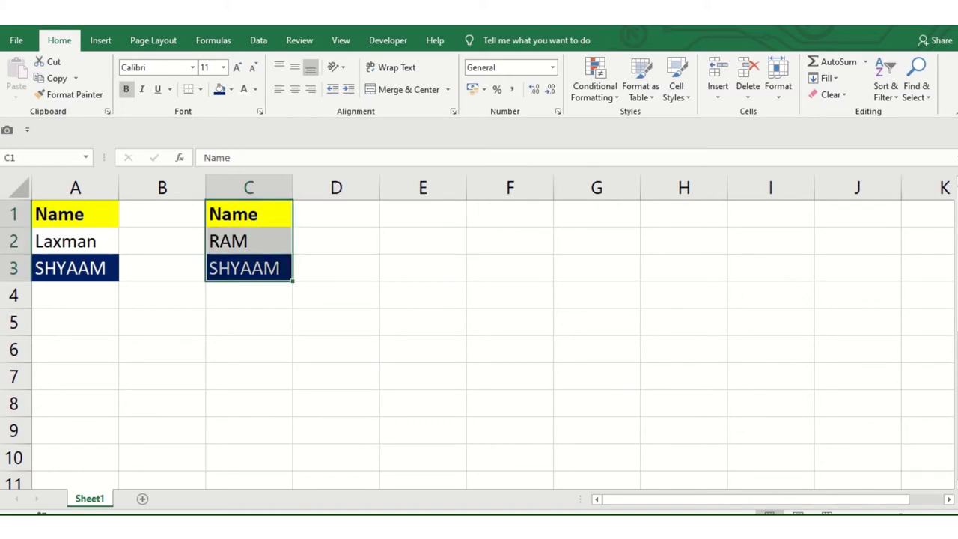
pyautogui.hotkey('ctrl', 'shift', 'f')
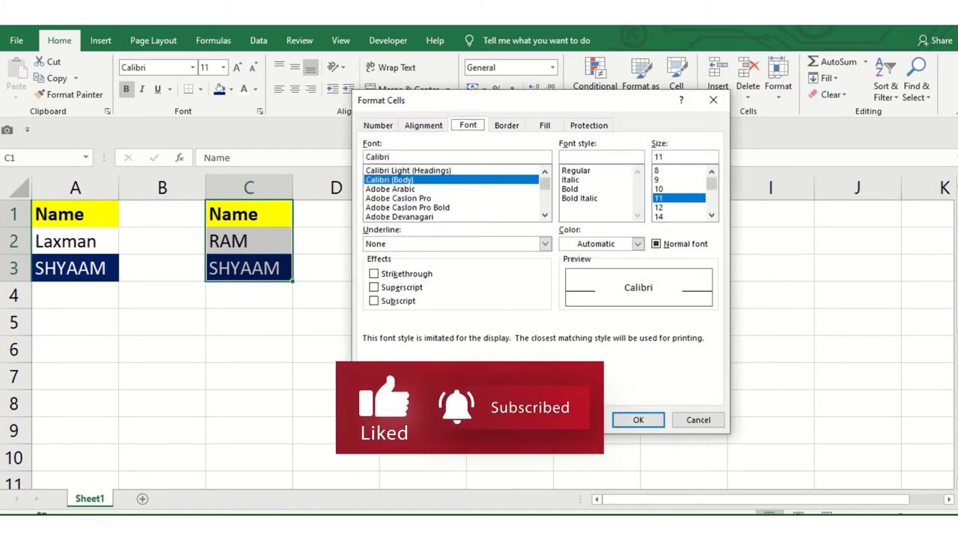
pyautogui.click(698, 419)
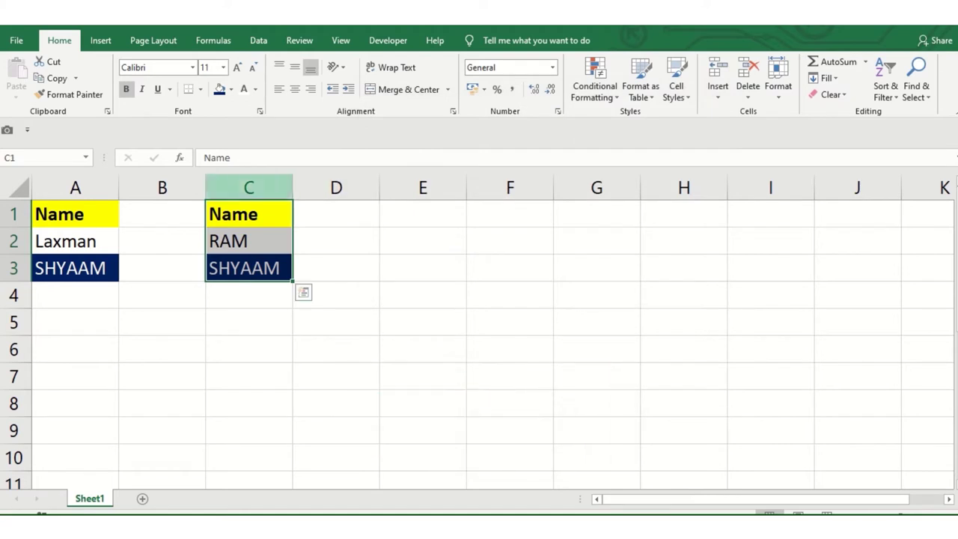
pyautogui.hotkey('ctrl', 'shift', 'f')
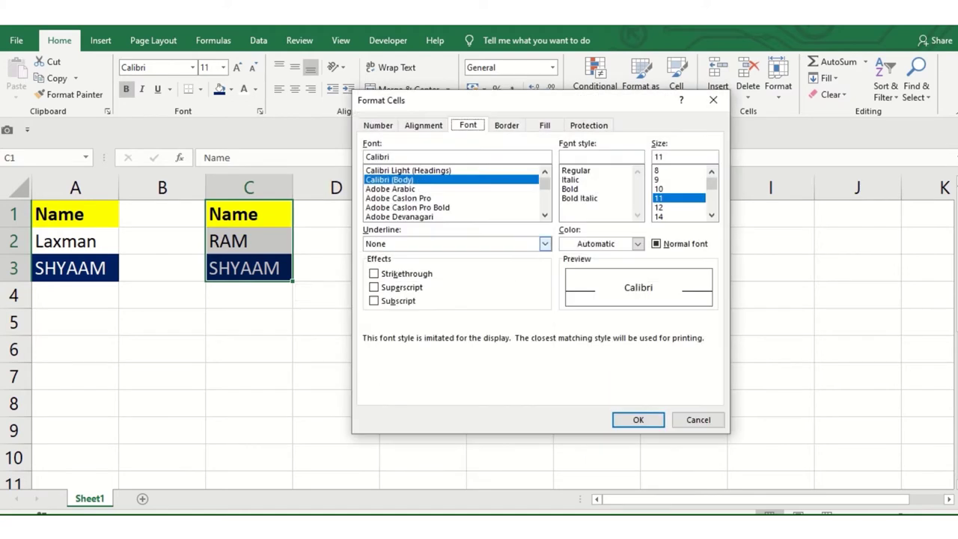
pyautogui.click(698, 419)
pyautogui.click(336, 375)
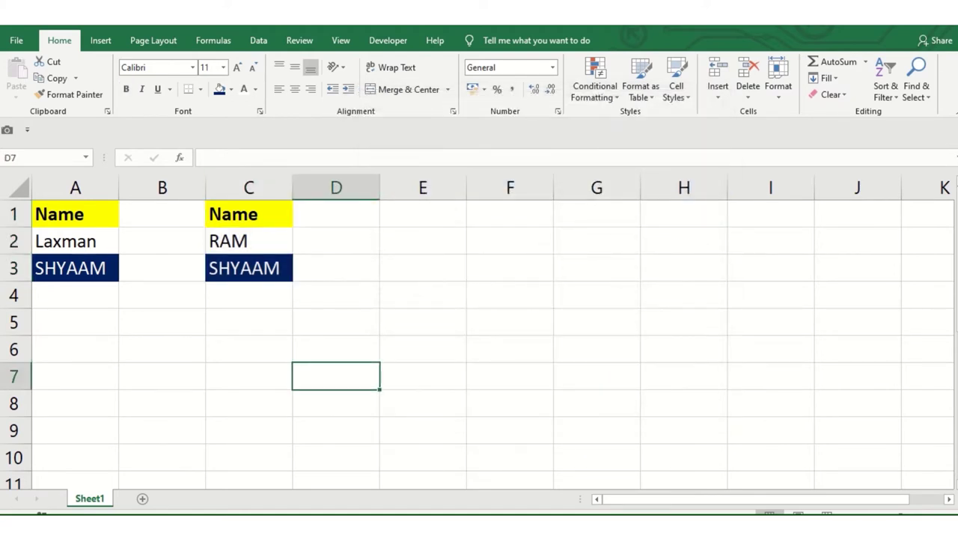
pyautogui.click(249, 214)
pyautogui.click(423, 295)
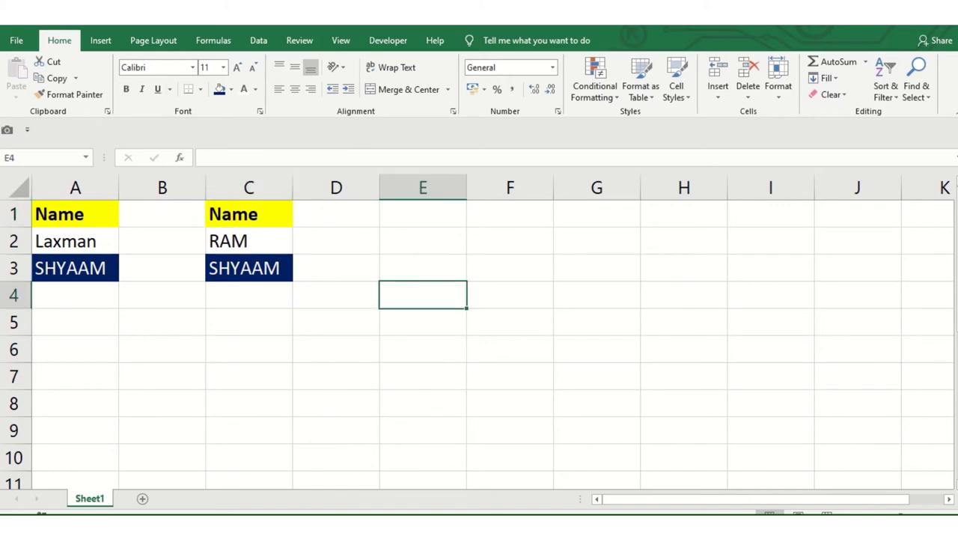
# Apply the Aharoni font to the A1:A3 list
pyautogui.click(192, 67)
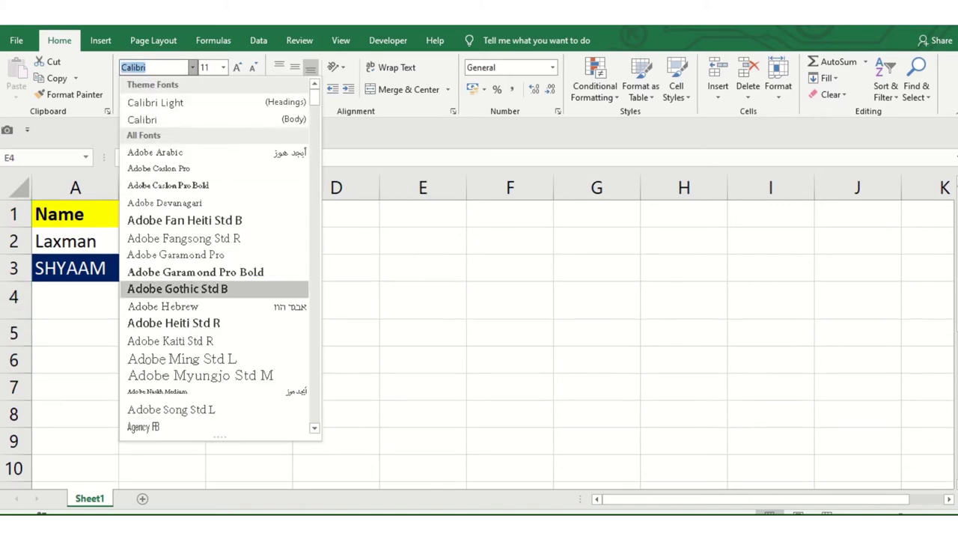
pyautogui.press('Escape')
pyautogui.click(162, 322)
pyautogui.moveTo(74, 214); pyautogui.dragTo(75, 268)
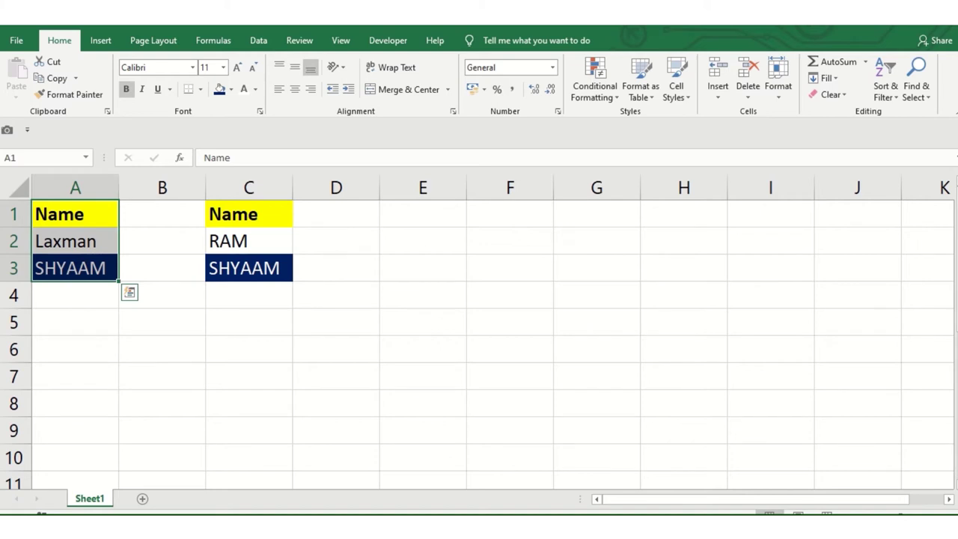
pyautogui.click(192, 67)
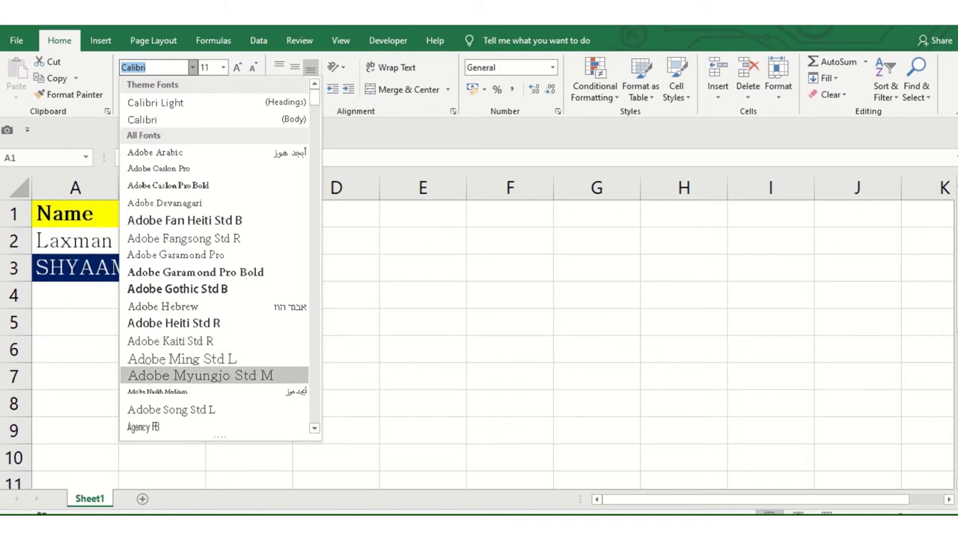
pyautogui.scroll(-1, 202, 374)
pyautogui.scroll(-1, 202, 374)
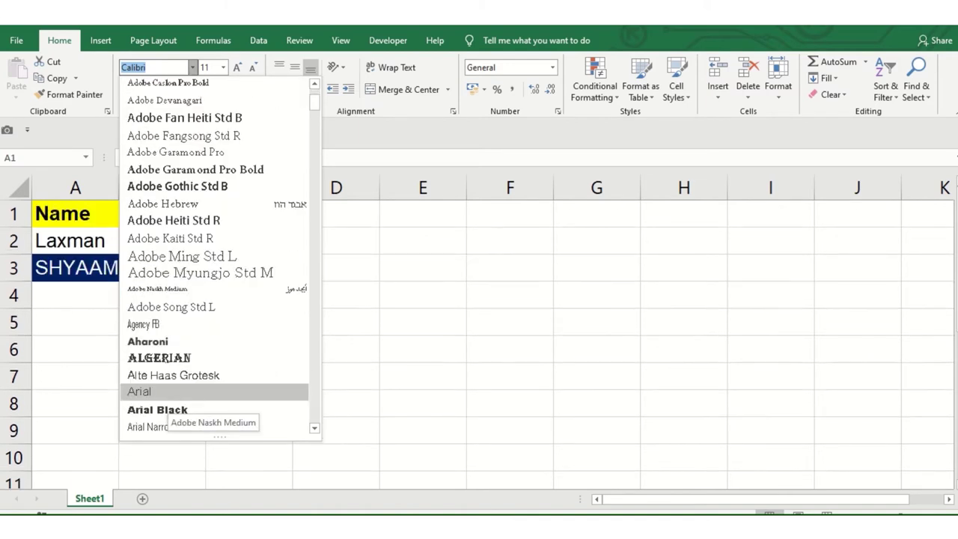
pyautogui.click(150, 341)
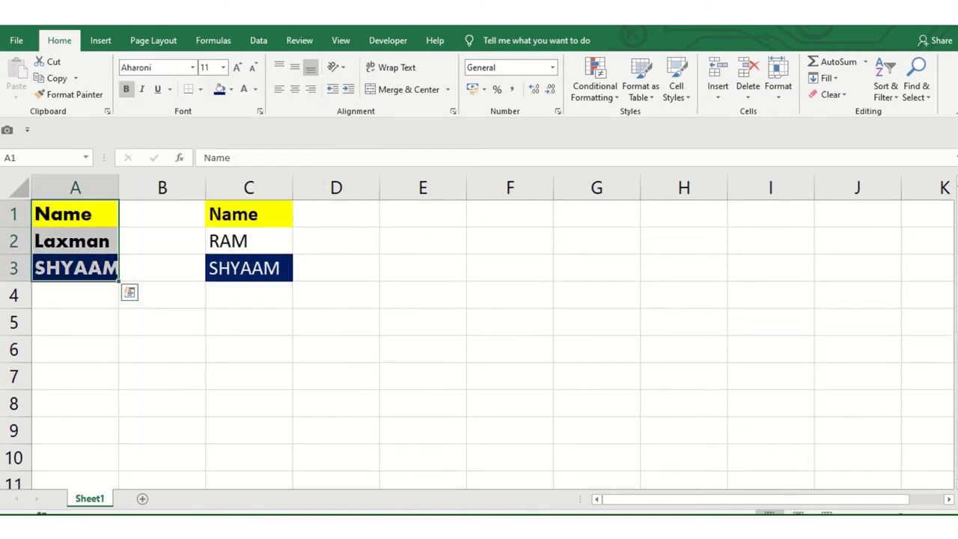
pyautogui.scroll(1, 479, 332)
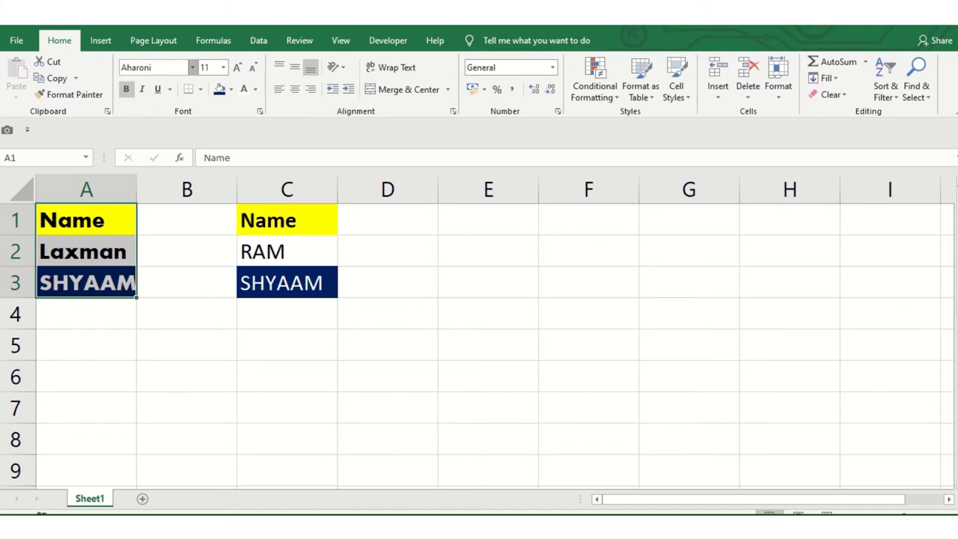
# Switch A1:A3's font to Arial Rounded MT Bold
pyautogui.click(192, 67)
pyautogui.scroll(-2, 157, 357)
pyautogui.scroll(-1, 153, 374)
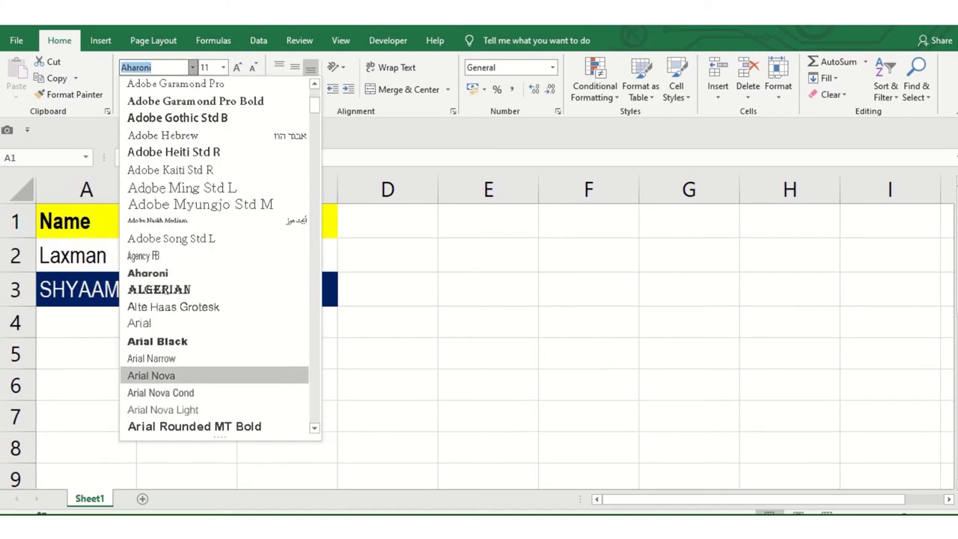
pyautogui.scroll(-2, 153, 375)
pyautogui.click(180, 323)
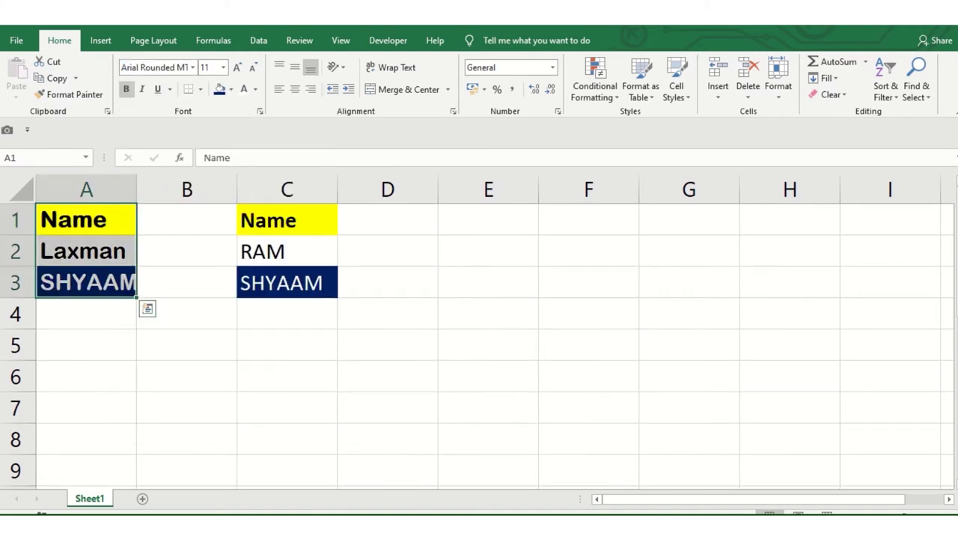
# Copy A1:A3's Arial Rounded MT Bold formatting onto C1:C3 with Format Painter
pyautogui.click(286, 219)
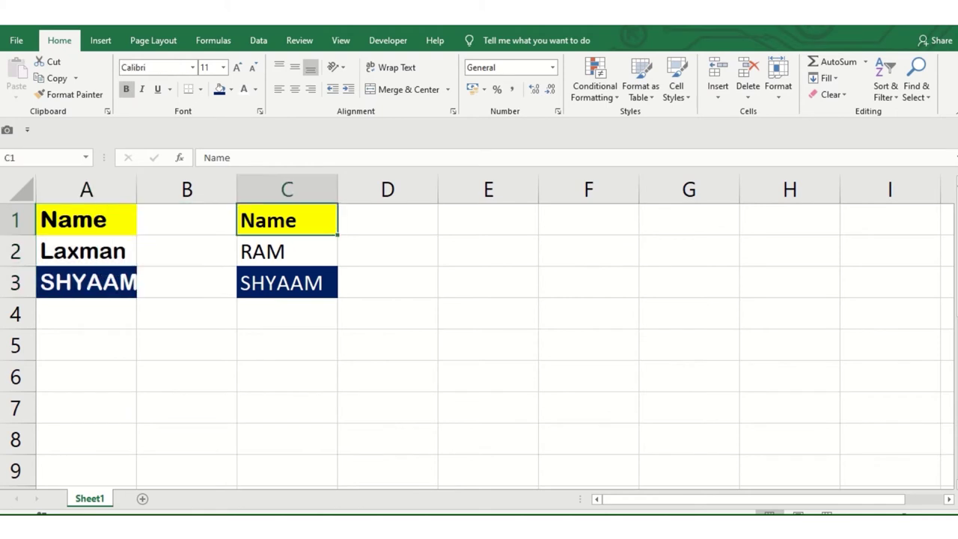
pyautogui.moveTo(286, 219); pyautogui.dragTo(286, 282)
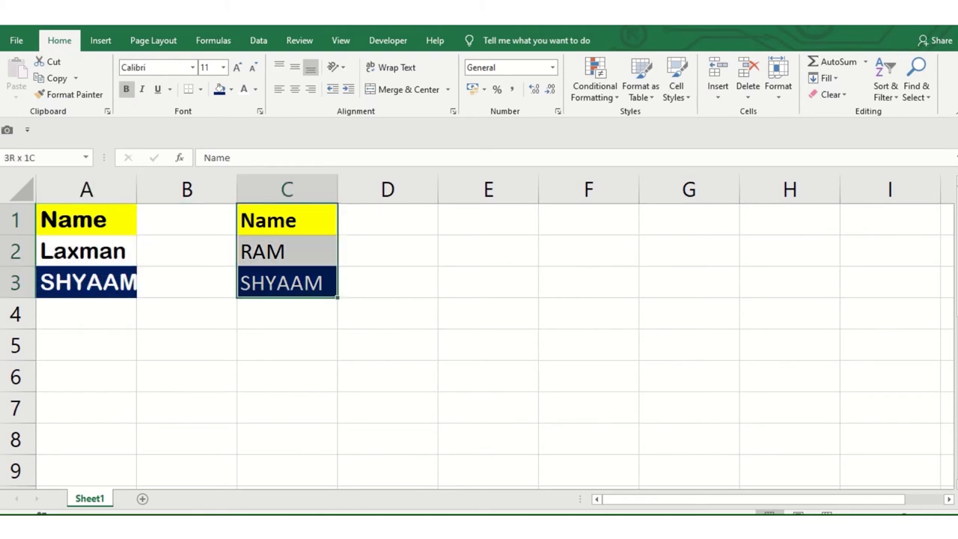
pyautogui.moveTo(86, 219); pyautogui.dragTo(86, 282)
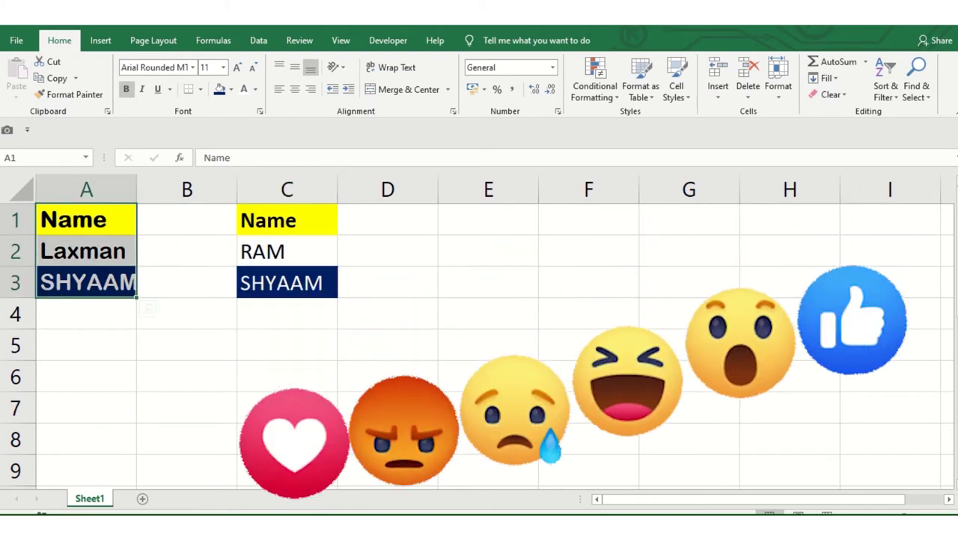
pyautogui.moveTo(286, 219); pyautogui.dragTo(286, 282)
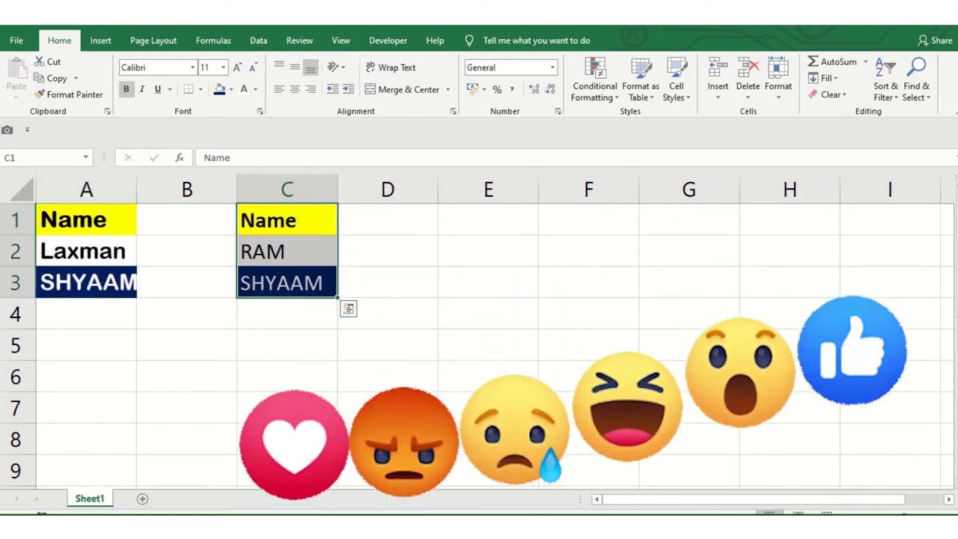
pyautogui.click(287, 251)
pyautogui.moveTo(86, 219); pyautogui.dragTo(86, 282)
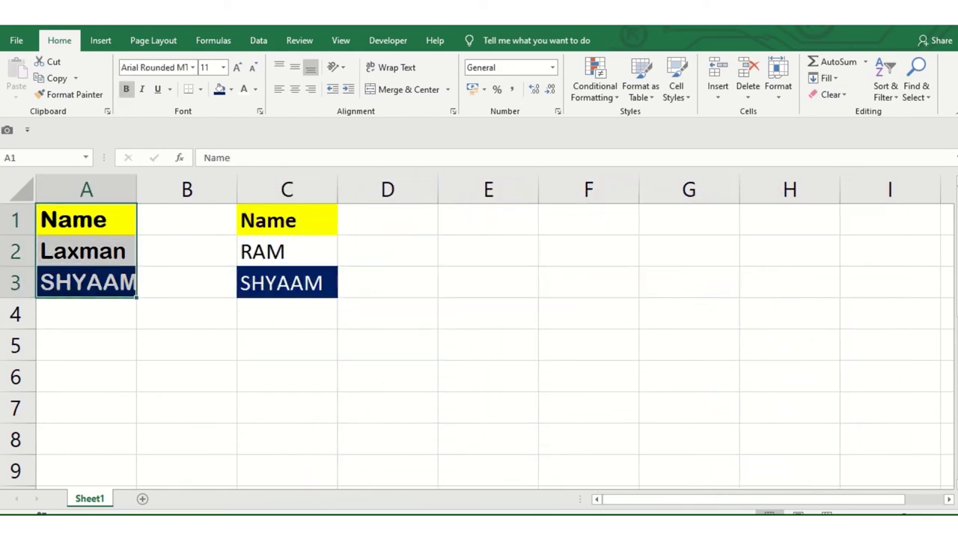
pyautogui.click(70, 94)
pyautogui.moveTo(287, 219); pyautogui.dragTo(286, 282)
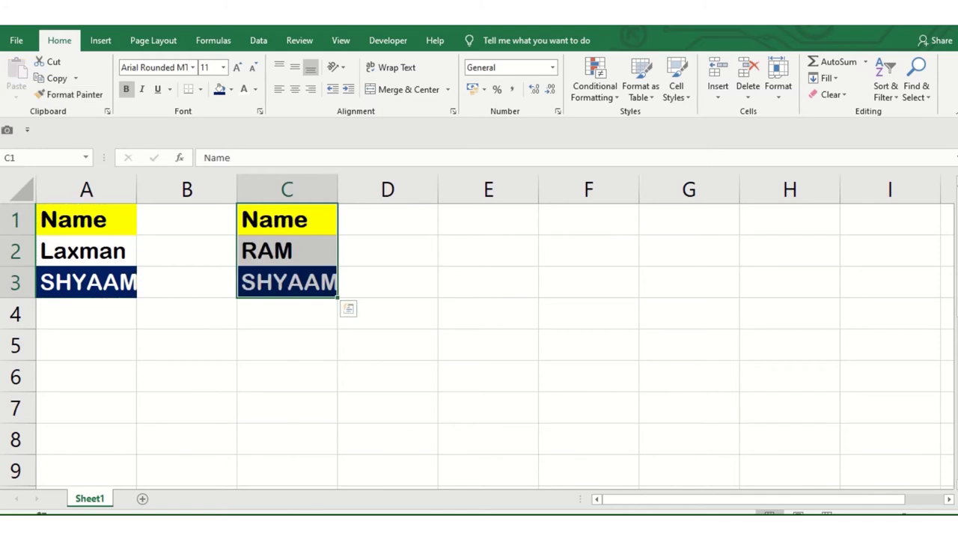
pyautogui.click(487, 282)
pyautogui.click(287, 283)
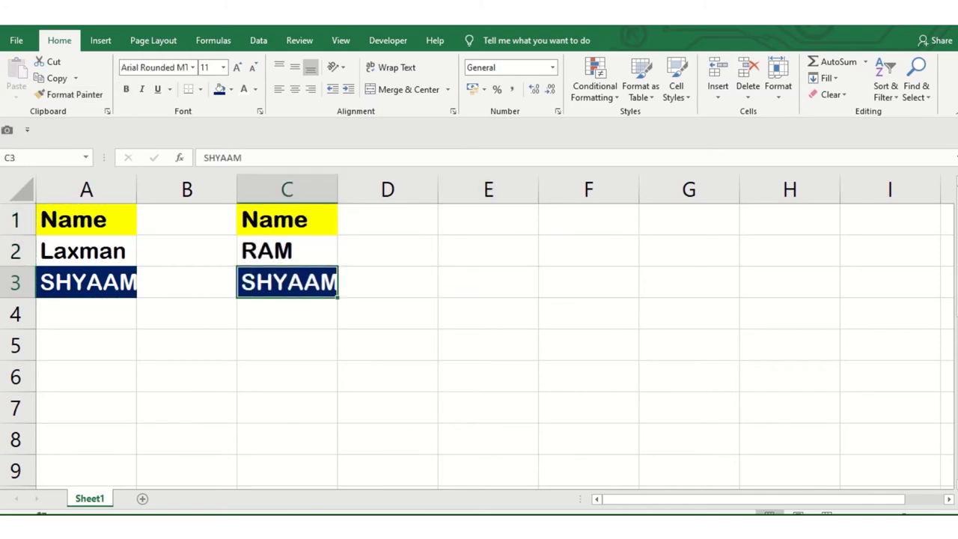
# Set the column C name list C1:C3 to 18-point font size
pyautogui.click(222, 67)
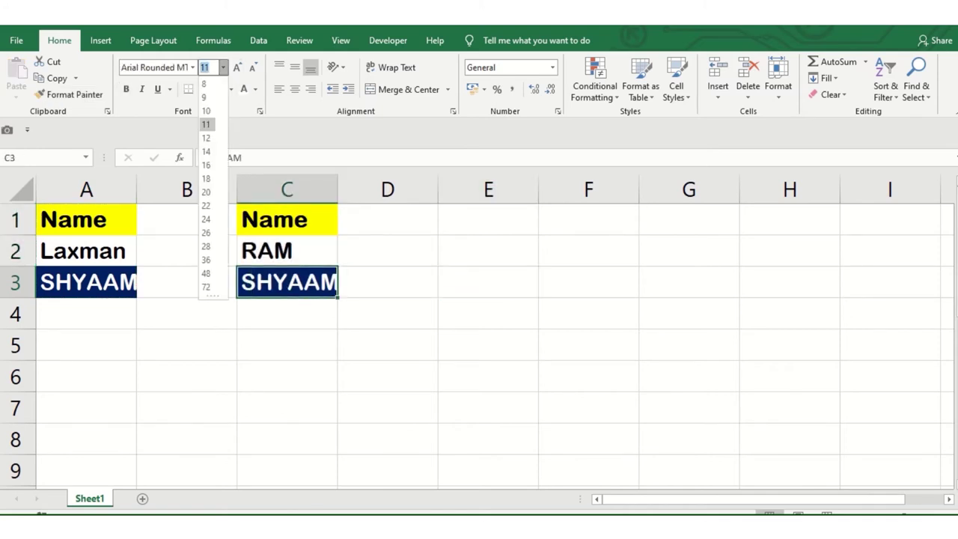
pyautogui.press('Escape')
pyautogui.moveTo(286, 219); pyautogui.dragTo(286, 282)
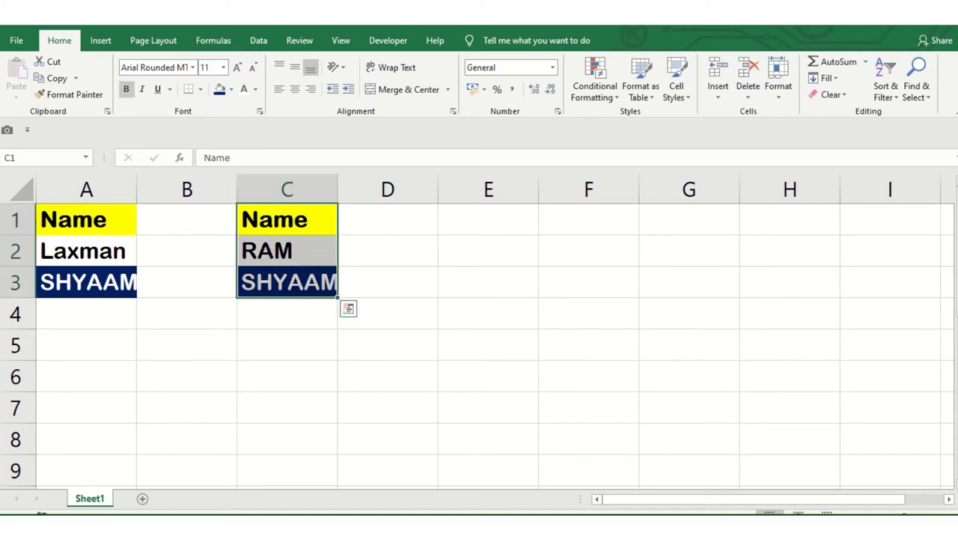
pyautogui.click(222, 68)
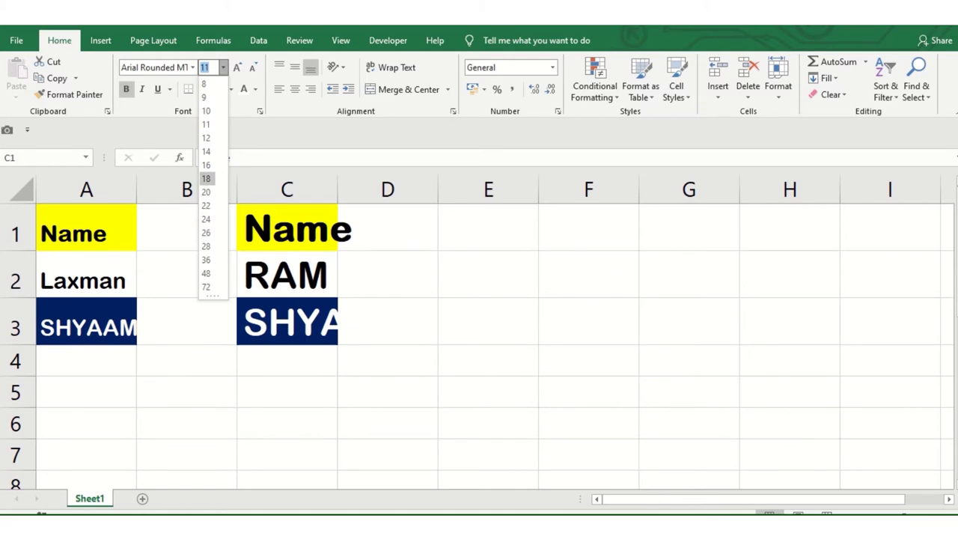
pyautogui.click(205, 178)
# Check cells C1 through D2 and C4, then select the column A name list A1:A3
pyautogui.click(287, 322)
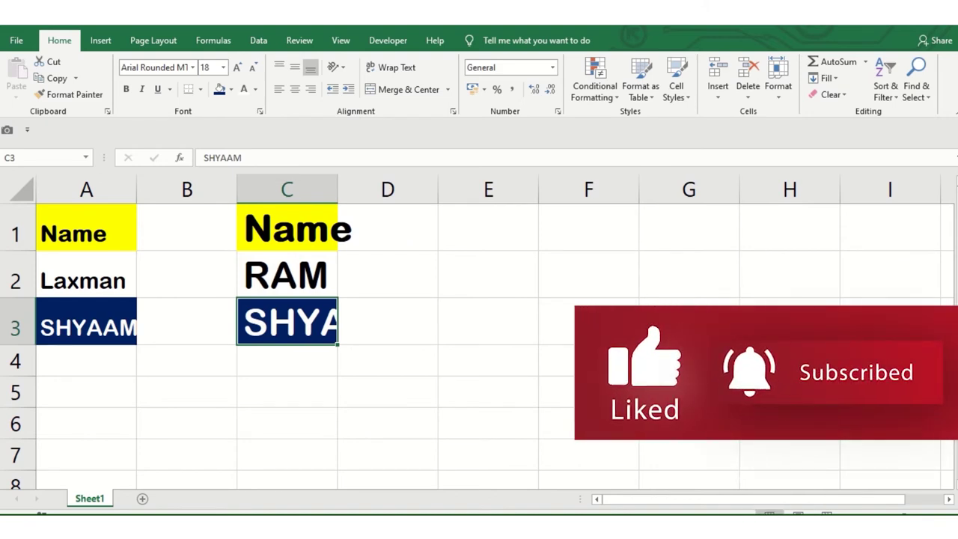
pyautogui.click(287, 227)
pyautogui.click(387, 227)
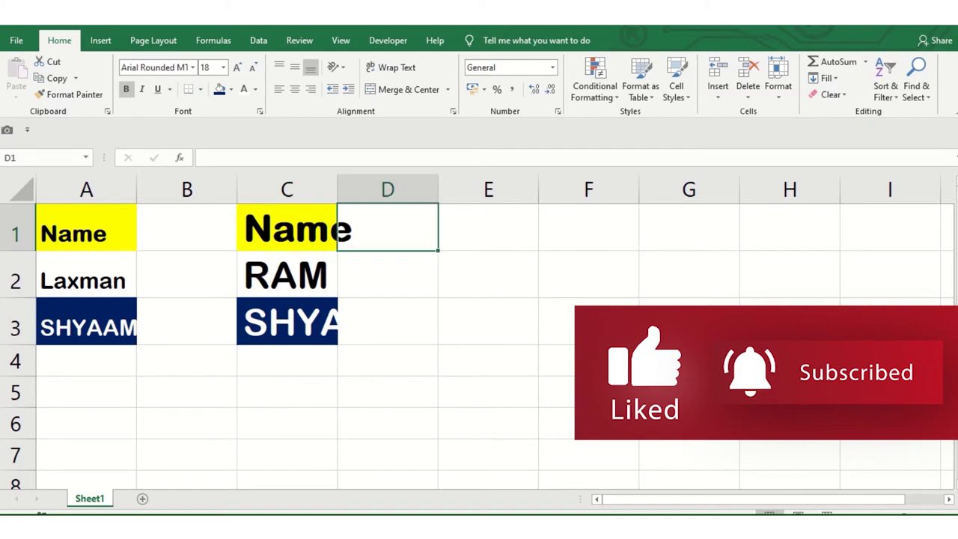
pyautogui.click(286, 226)
pyautogui.moveTo(286, 226); pyautogui.dragTo(387, 226)
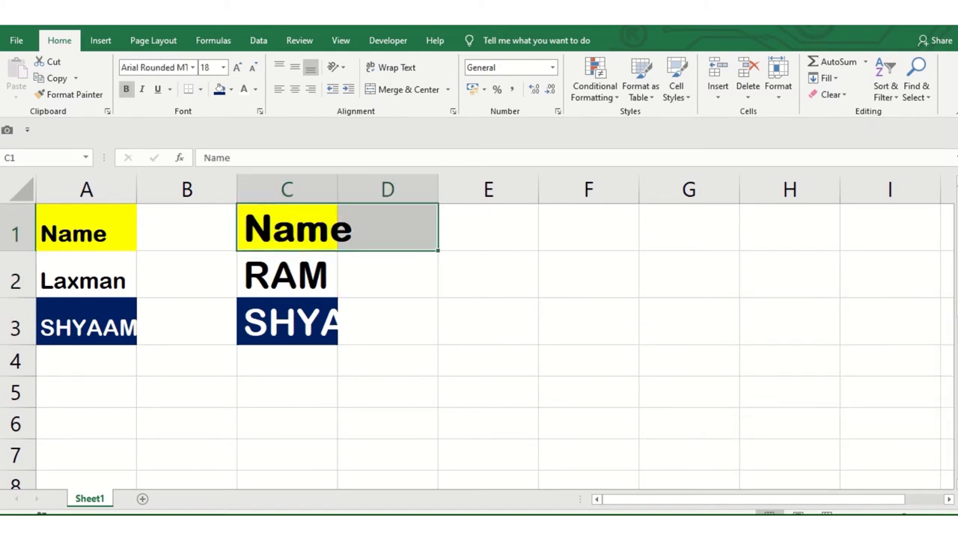
pyautogui.click(387, 274)
pyautogui.click(286, 360)
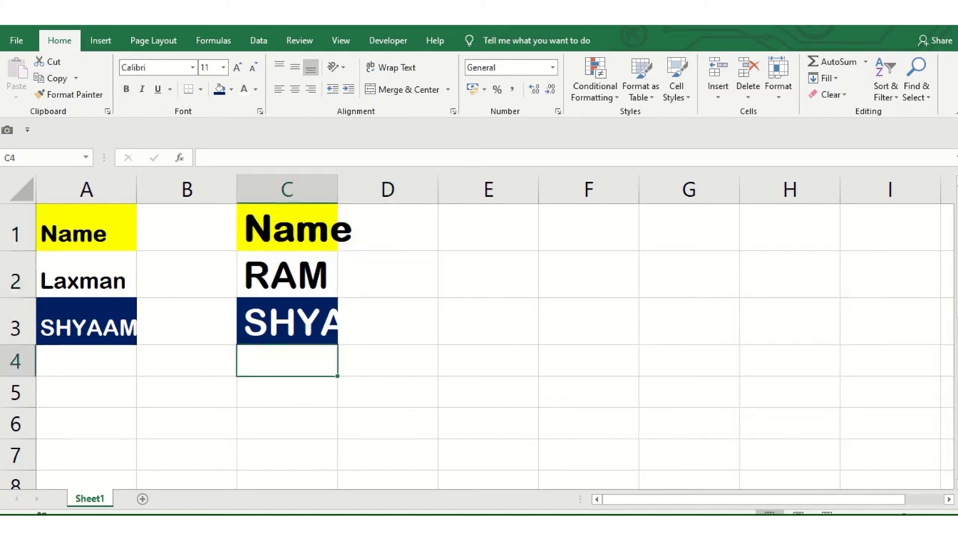
pyautogui.moveTo(86, 233); pyautogui.dragTo(86, 327)
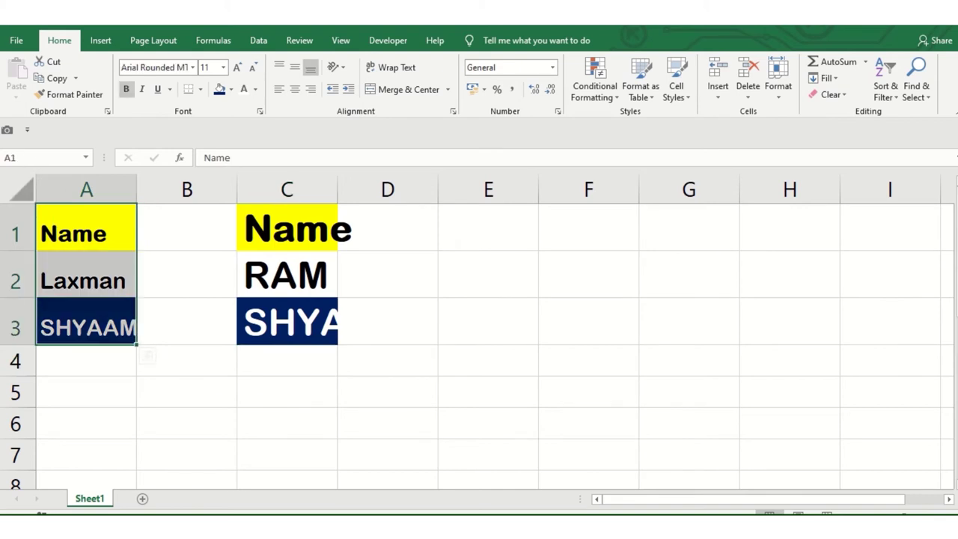
# AutoFit all column widths so the 18-point SHYAAM shows in full, then reselect C1:C3
pyautogui.hotkey('ctrl', 'a')
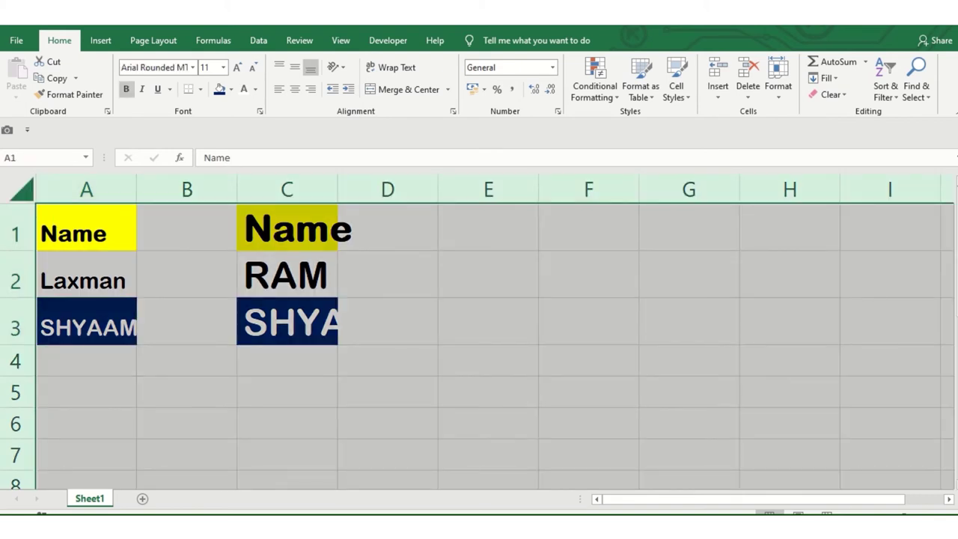
pyautogui.doubleClick(337, 189)
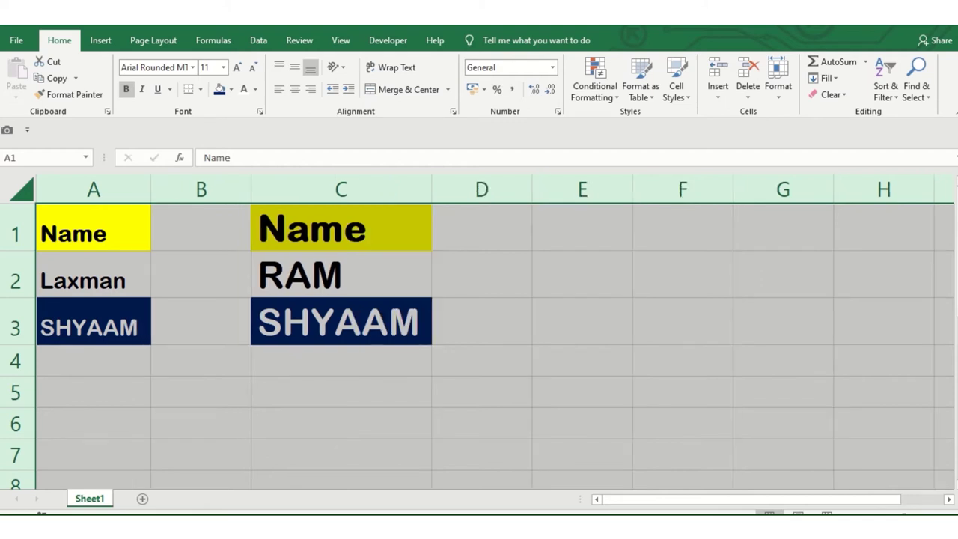
pyautogui.moveTo(341, 322); pyautogui.dragTo(340, 228)
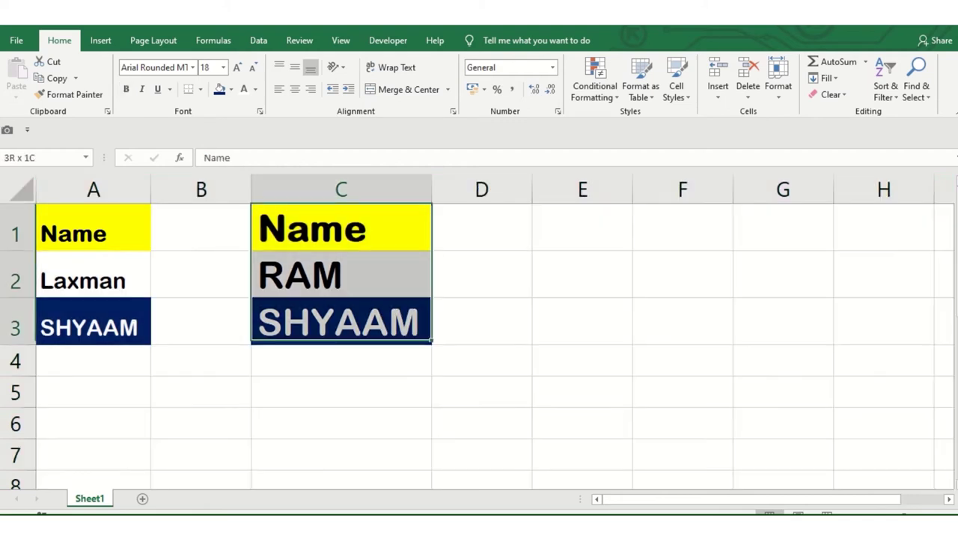
pyautogui.hotkey('ctrl', 'v')
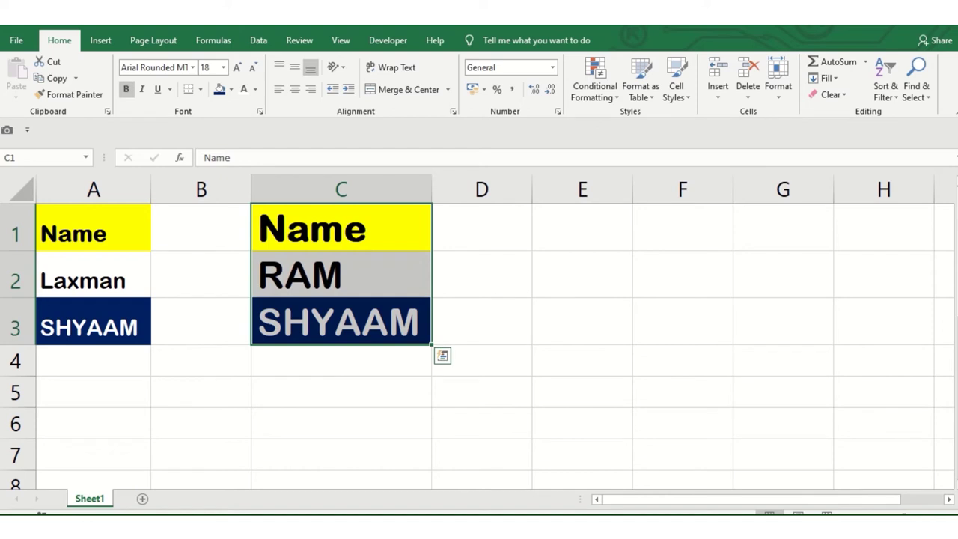
pyautogui.click(201, 273)
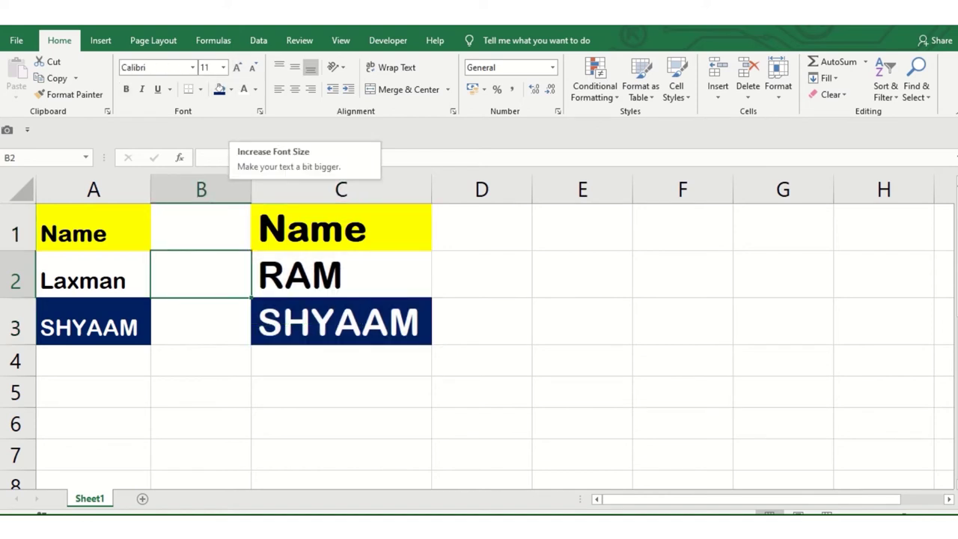
pyautogui.moveTo(341, 228); pyautogui.dragTo(341, 322)
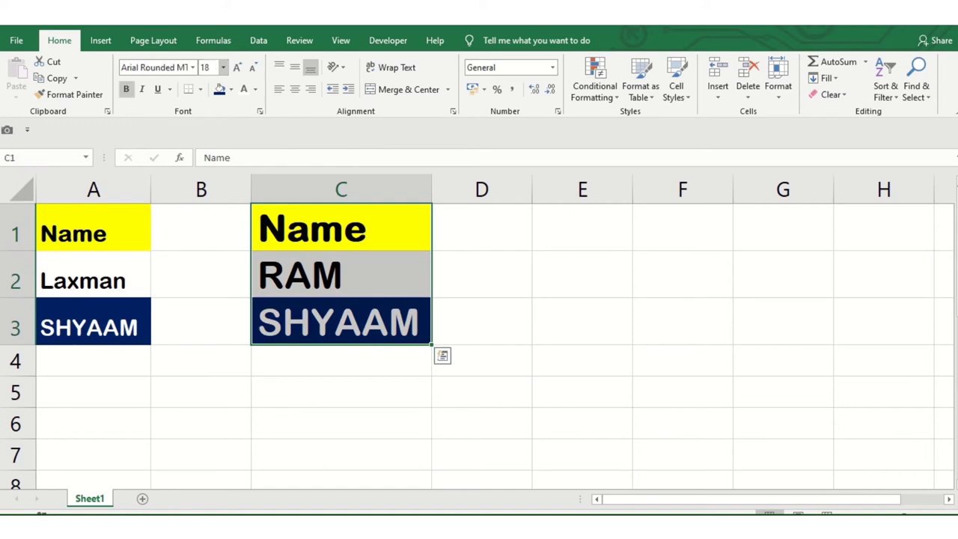
# Shrink the C1:C3 text down to 8 point, then grow it back to 14 point
pyautogui.click(253, 67)
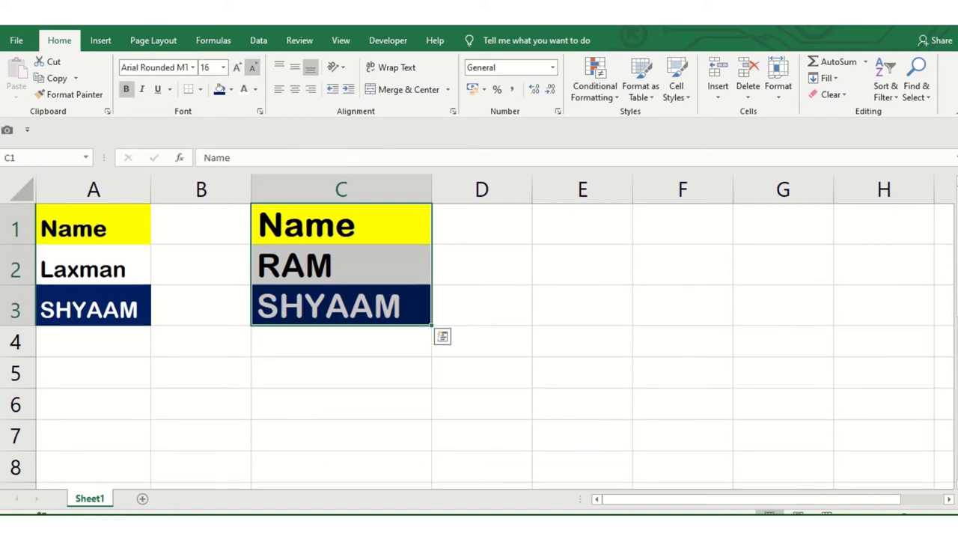
pyautogui.click(253, 67)
pyautogui.click(252, 68)
pyautogui.click(252, 68)
pyautogui.click(252, 68)
pyautogui.click(252, 67)
pyautogui.click(252, 68)
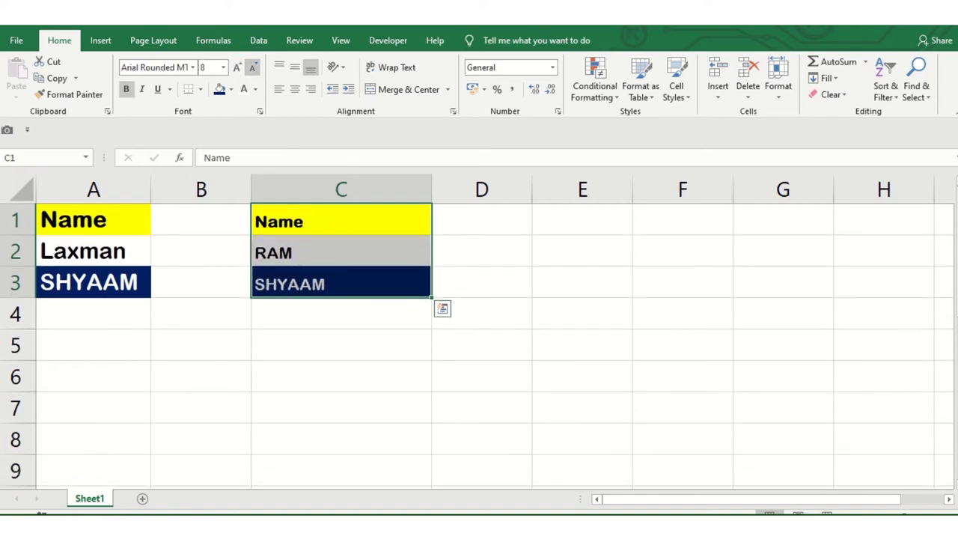
pyautogui.click(237, 68)
pyautogui.click(236, 67)
pyautogui.click(236, 68)
pyautogui.click(236, 67)
pyautogui.click(237, 67)
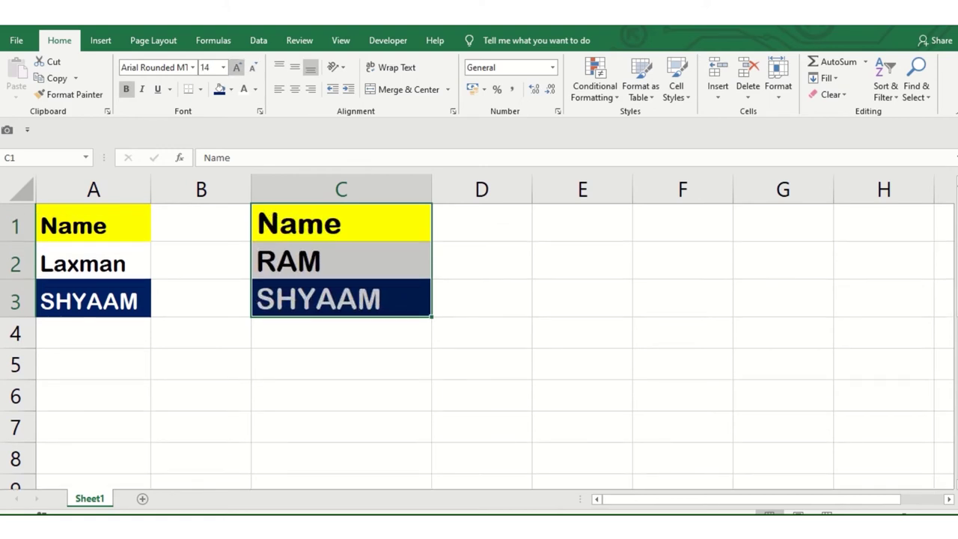
# Reselect C1:C3 and toggle bold on the names, leaving them bold
pyautogui.click(200, 297)
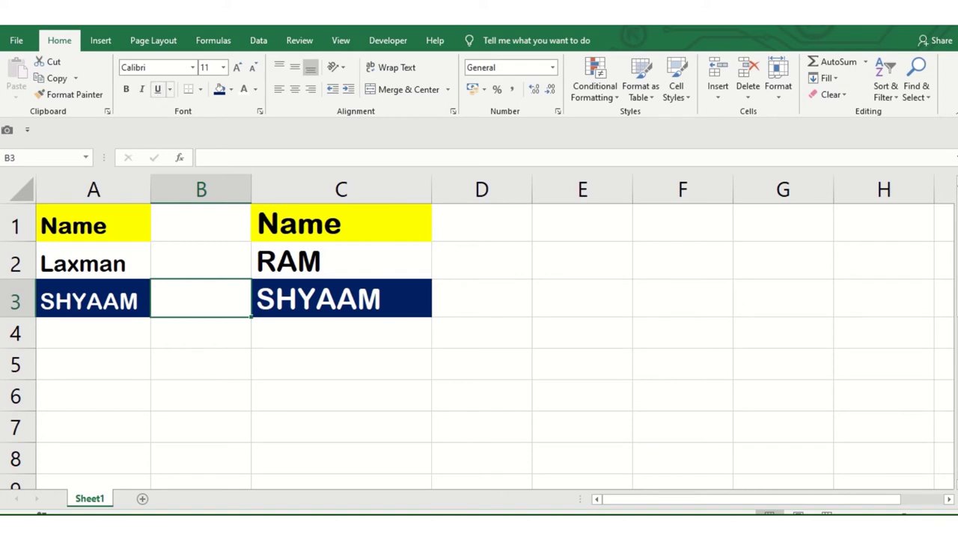
pyautogui.click(340, 297)
pyautogui.moveTo(340, 222); pyautogui.dragTo(340, 298)
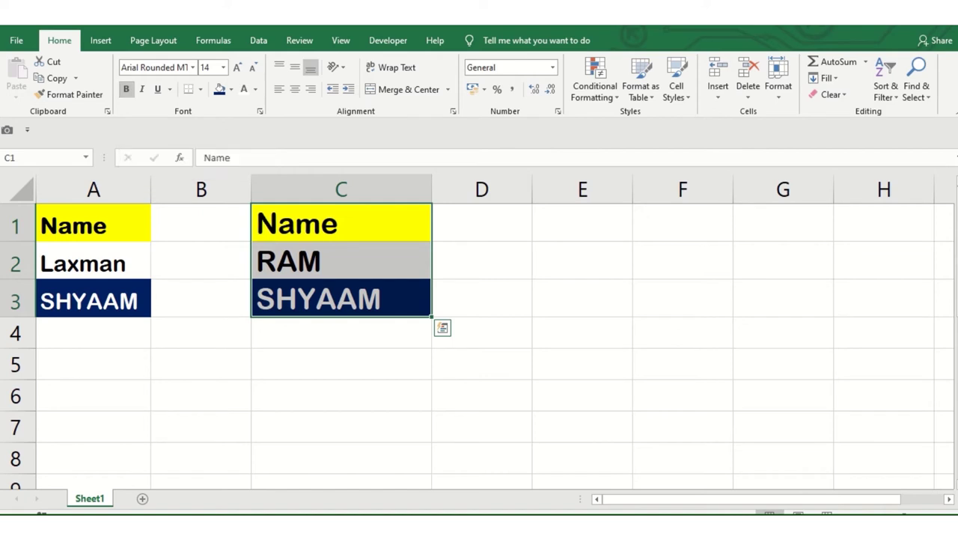
pyautogui.click(126, 88)
pyautogui.click(125, 88)
pyautogui.click(125, 88)
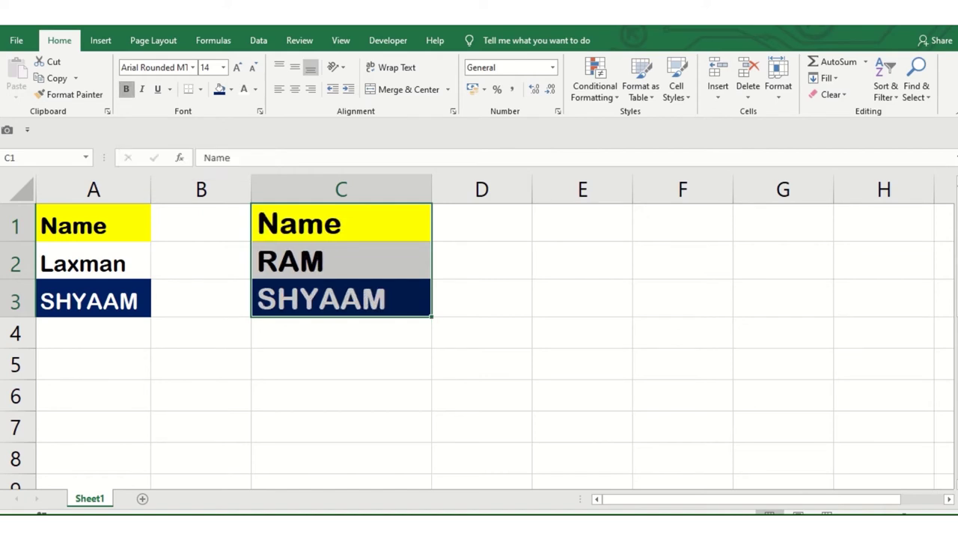
pyautogui.click(126, 88)
pyautogui.click(126, 89)
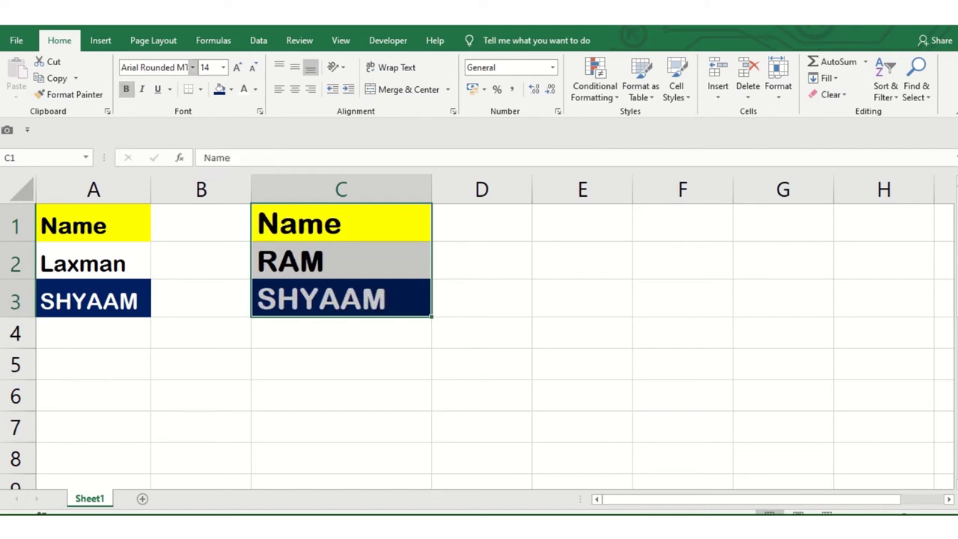
pyautogui.click(193, 68)
# Apply the Adobe Ming Std L font to C1:C3 and toggle its bold formatting
pyautogui.click(192, 186)
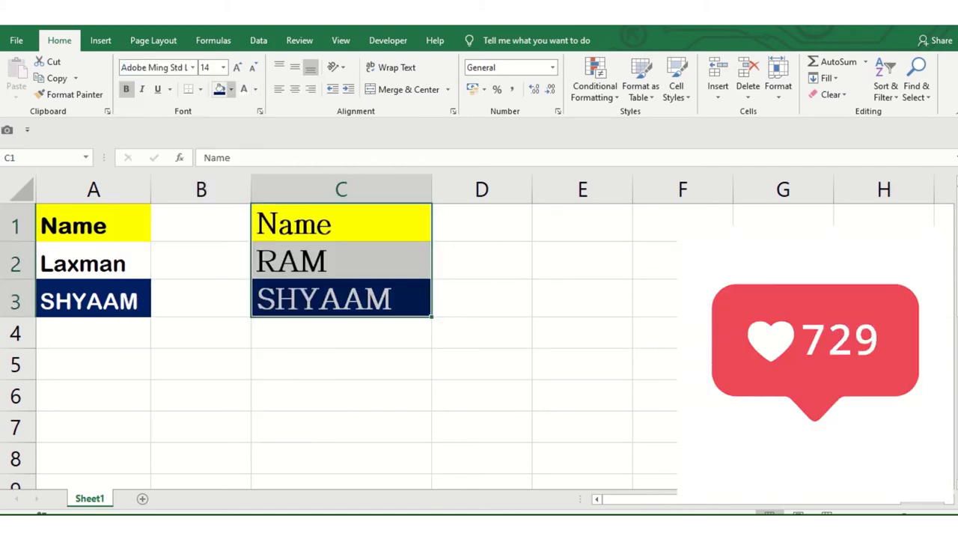
pyautogui.click(231, 89)
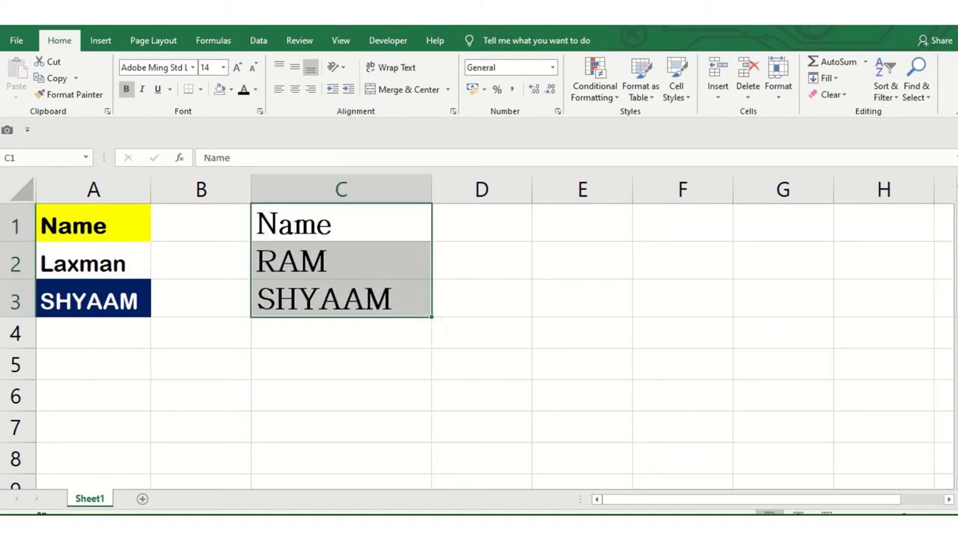
pyautogui.hotkey('ctrl', 'b')
pyautogui.hotkey('ctrl', 'b')
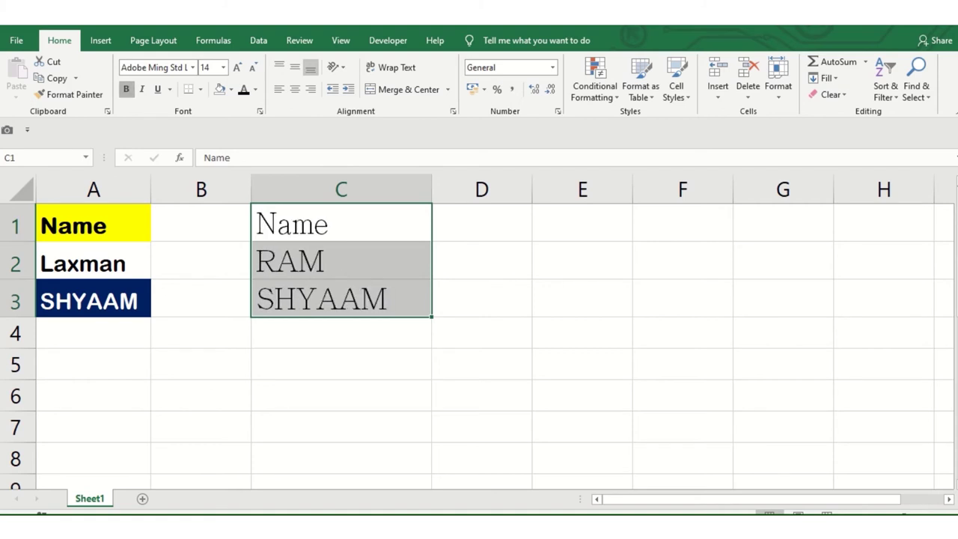
pyautogui.hotkey('ctrl', 'b')
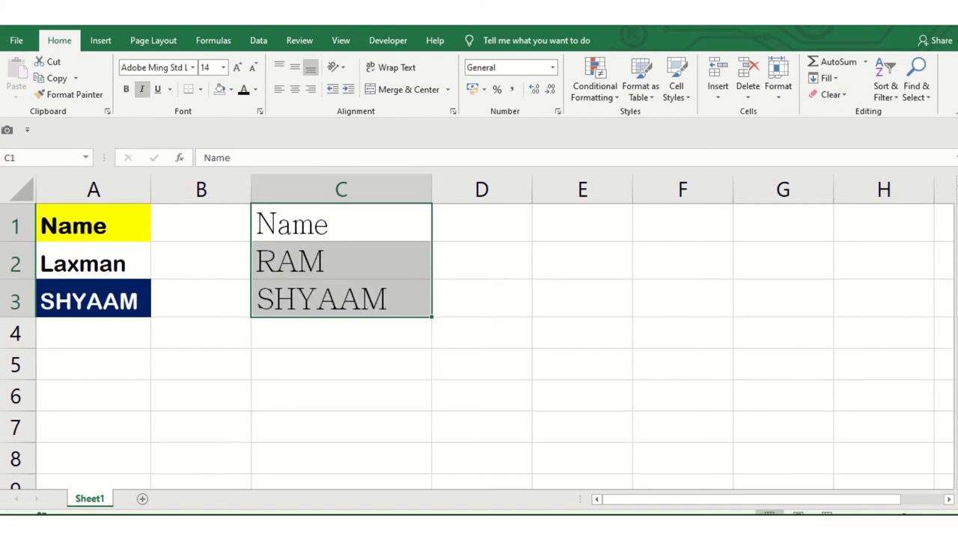
# Toggle italic on the names in C1:C3 with Ctrl+I
pyautogui.hotkey('ctrl', 'i')
pyautogui.hotkey('ctrl', 'i')
pyautogui.hotkey('ctrl', 'i')
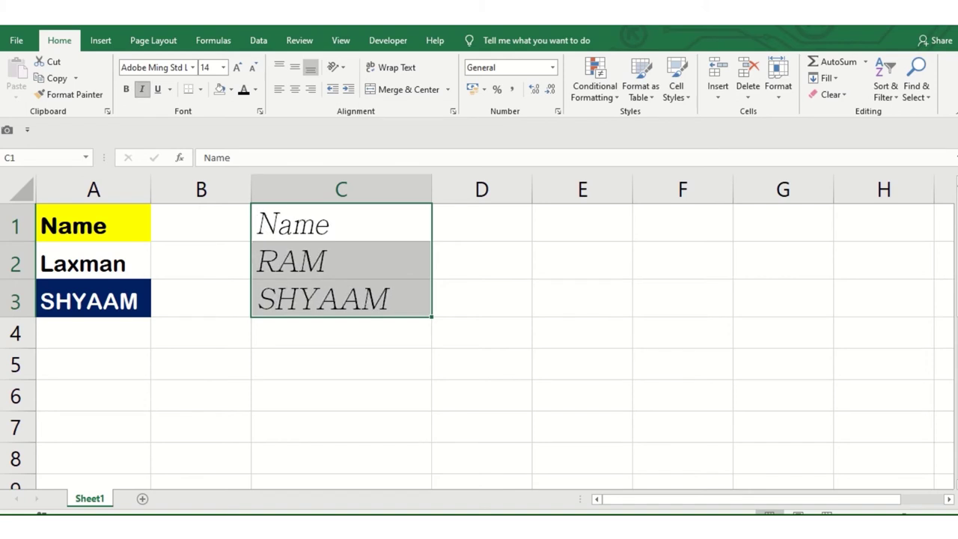
pyautogui.hotkey('ctrl', 'i')
pyautogui.hotkey('ctrl', 'i')
pyautogui.hotkey('ctrl', 'i')
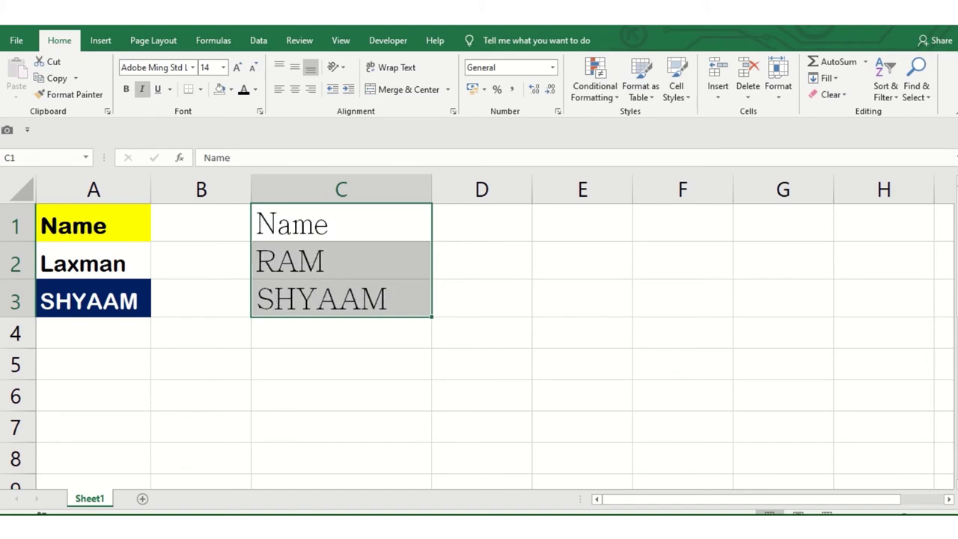
pyautogui.hotkey('ctrl', 'i')
# Underline C1:C3, remove the italic, and switch the names to Adobe Heiti Std R
pyautogui.hotkey('ctrl', 'u')
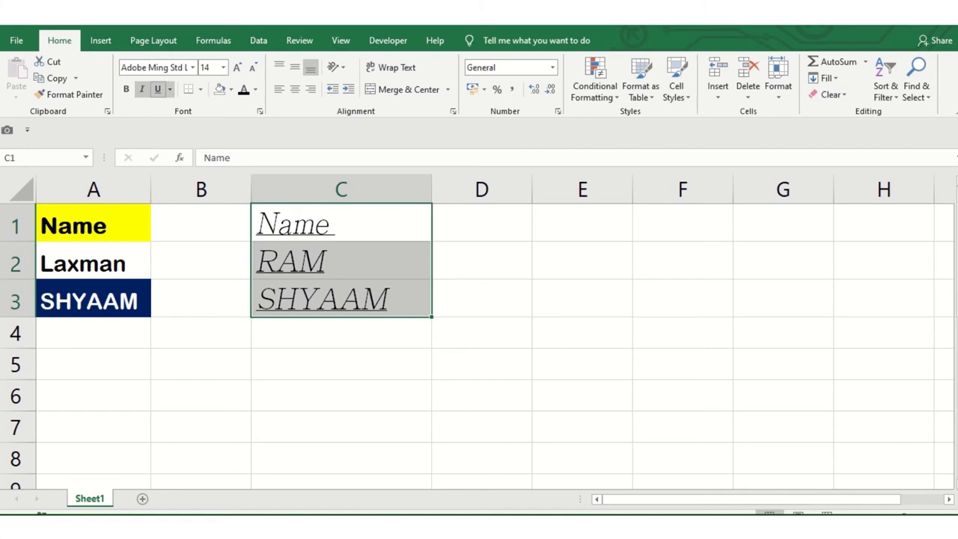
pyautogui.hotkey('ctrl', 'i')
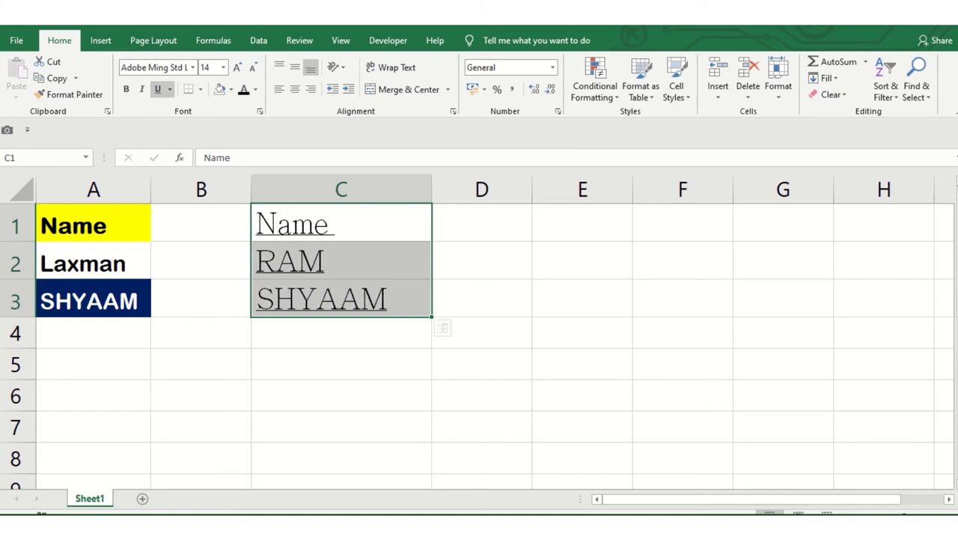
pyautogui.click(340, 298)
pyautogui.moveTo(340, 223); pyautogui.dragTo(340, 298)
pyautogui.click(192, 67)
pyautogui.click(174, 323)
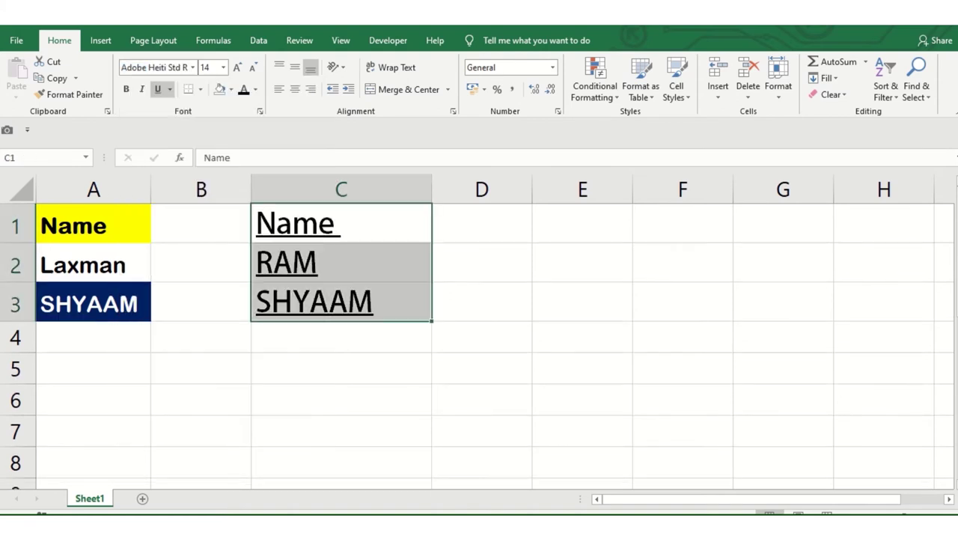
pyautogui.click(341, 302)
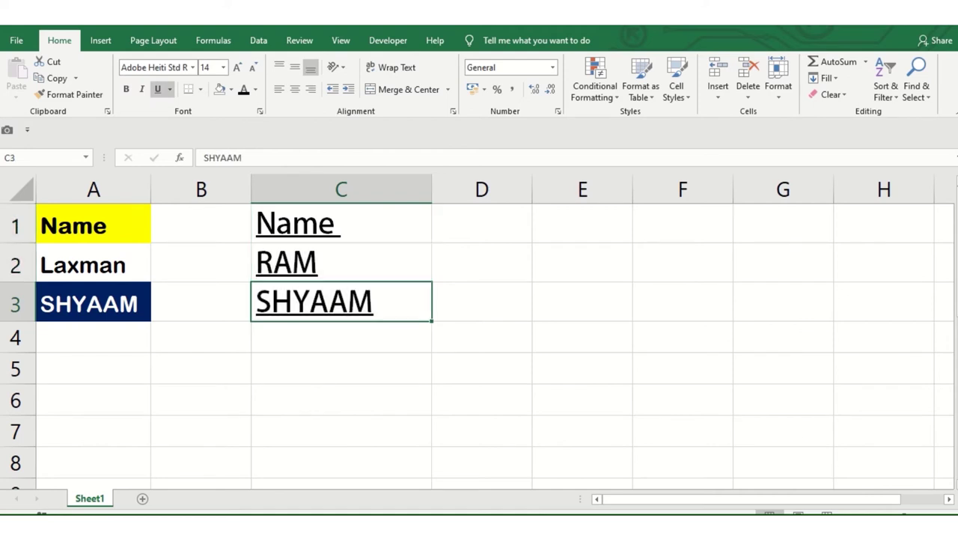
# Give the names in C1:C3 a double underline
pyautogui.scroll(1, 478, 332)
pyautogui.moveTo(413, 233); pyautogui.dragTo(413, 326)
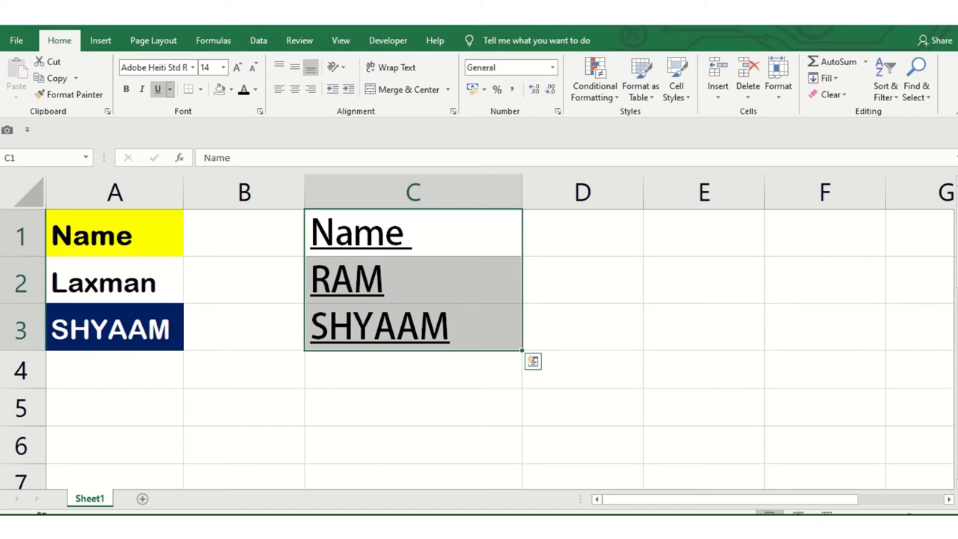
pyautogui.click(170, 89)
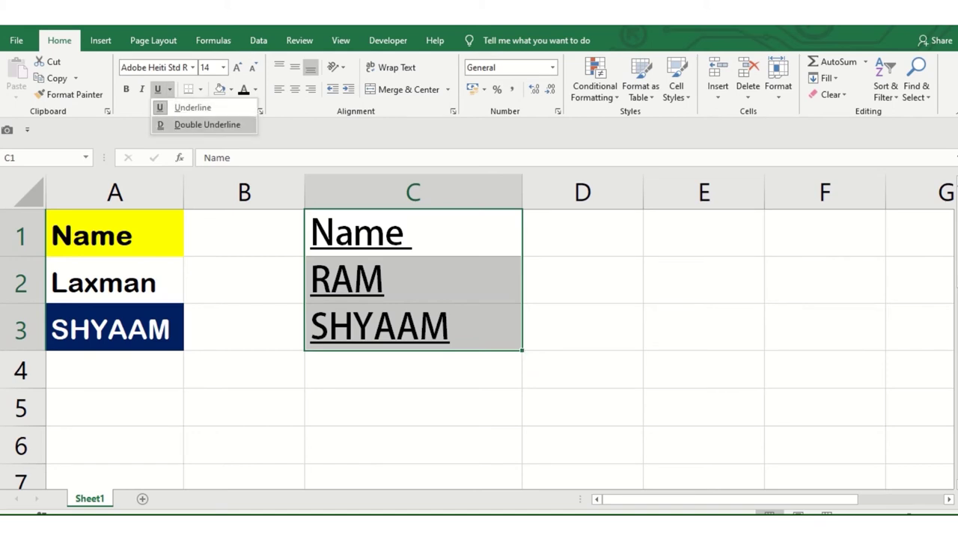
pyautogui.click(207, 124)
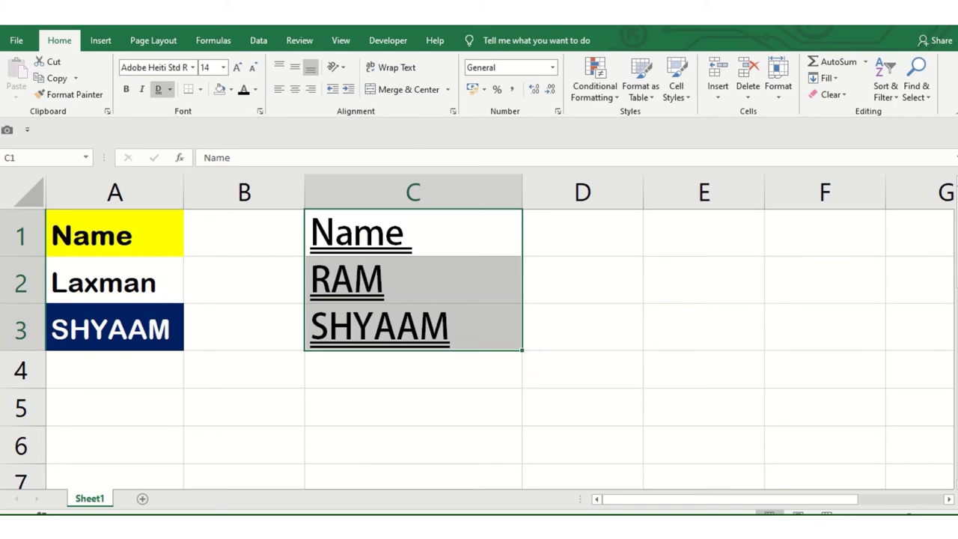
pyautogui.click(169, 89)
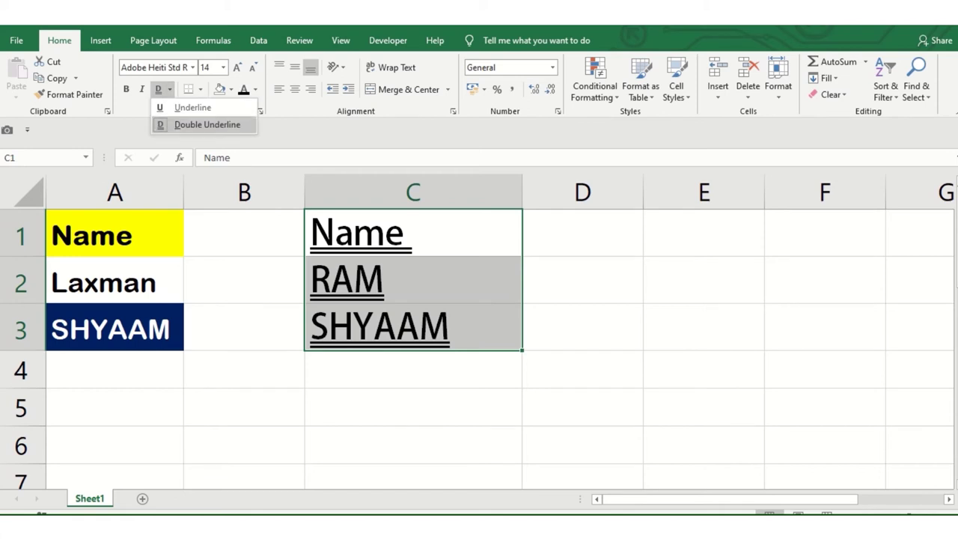
pyautogui.click(244, 192)
# Add a Top and Thick Bottom Border to C1:C3, then deselect the names
pyautogui.click(199, 89)
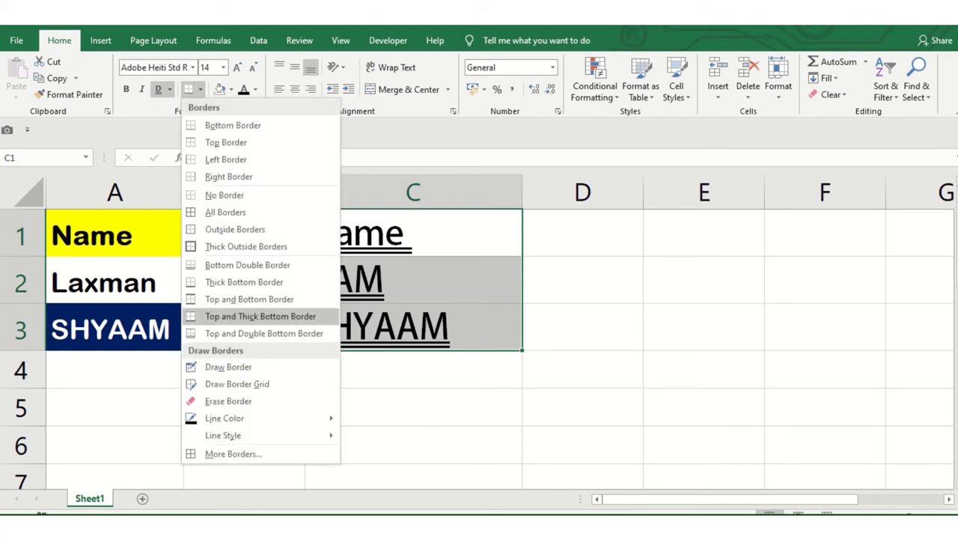
pyautogui.click(260, 316)
pyautogui.scroll(-2, 479, 344)
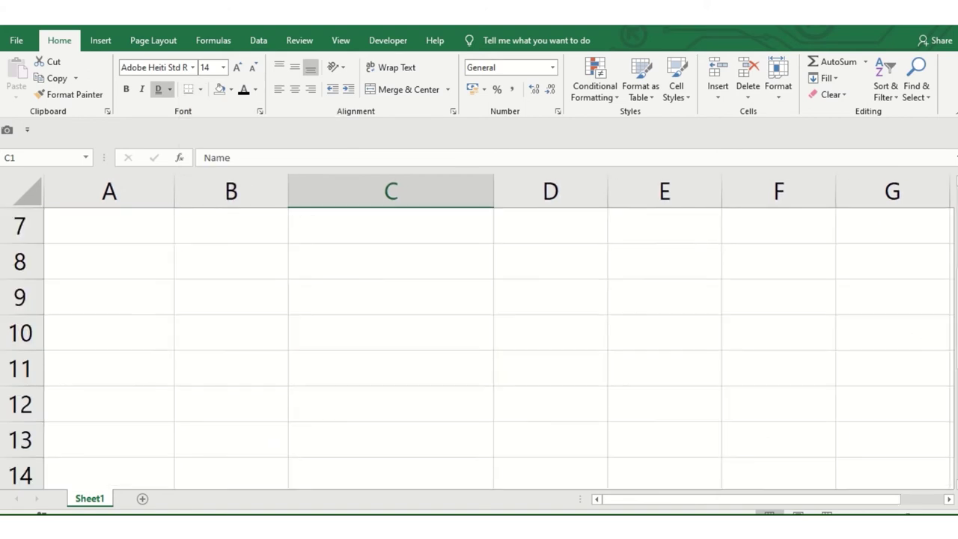
pyautogui.scroll(2, 478, 344)
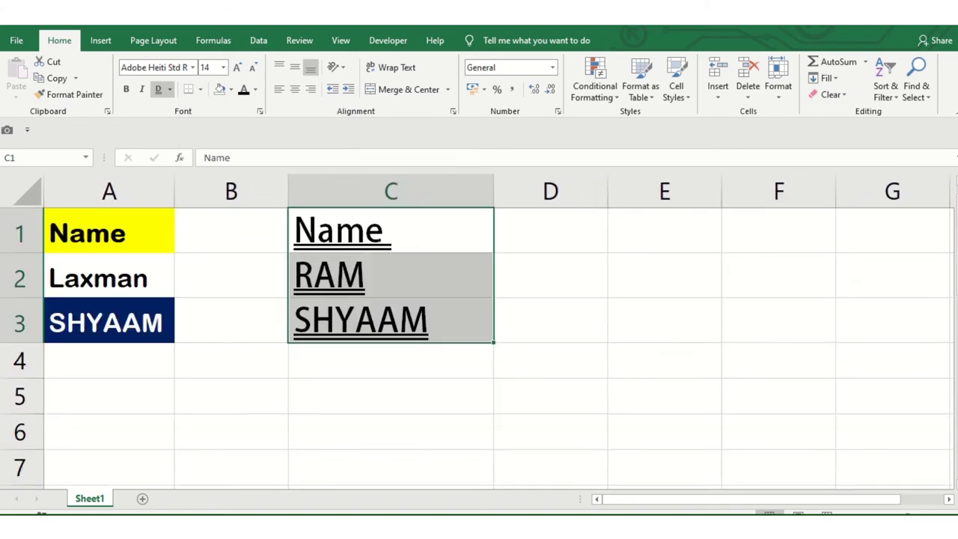
pyautogui.scroll(-1, 479, 344)
pyautogui.scroll(-1, 479, 344)
pyautogui.scroll(-1, 479, 344)
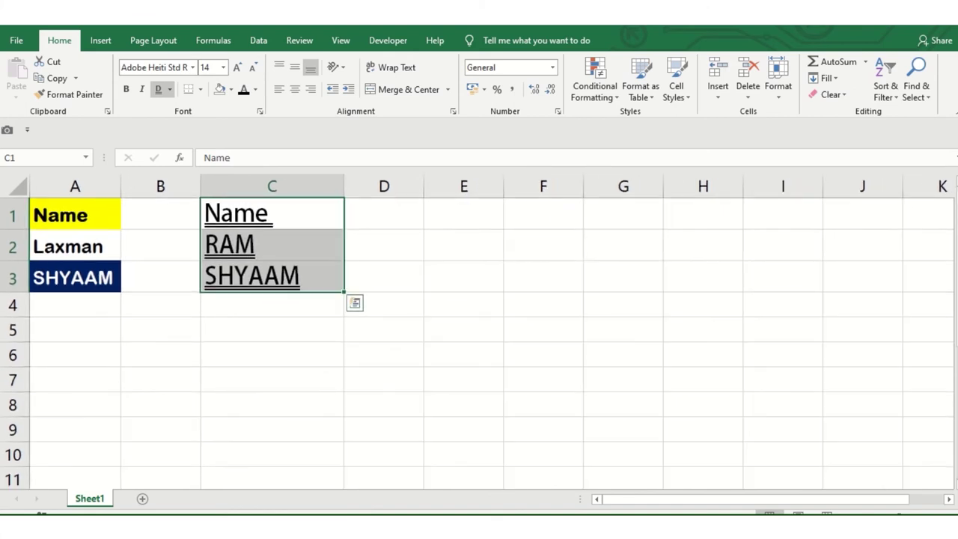
pyautogui.click(271, 379)
# Enter NAME in B5 and EMP in C5, then add a new blank Sheet2
pyautogui.click(160, 329)
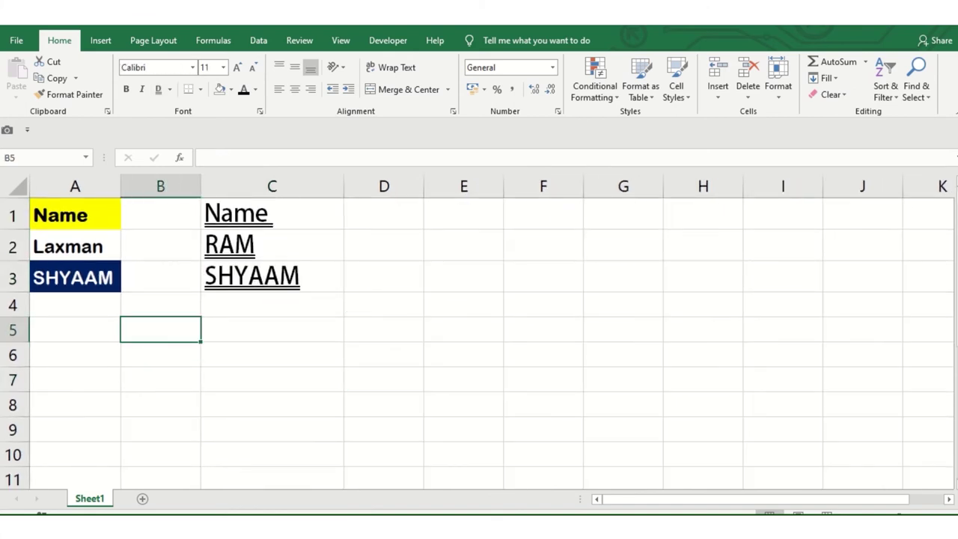
pyautogui.write('N')
pyautogui.write('AME')
pyautogui.press('Tab')
pyautogui.write('EMP')
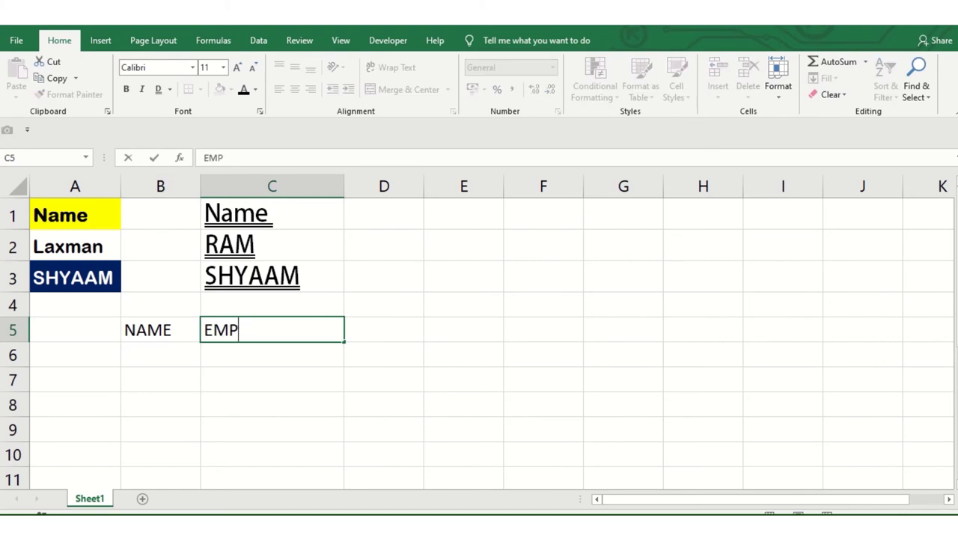
pyautogui.press('Tab')
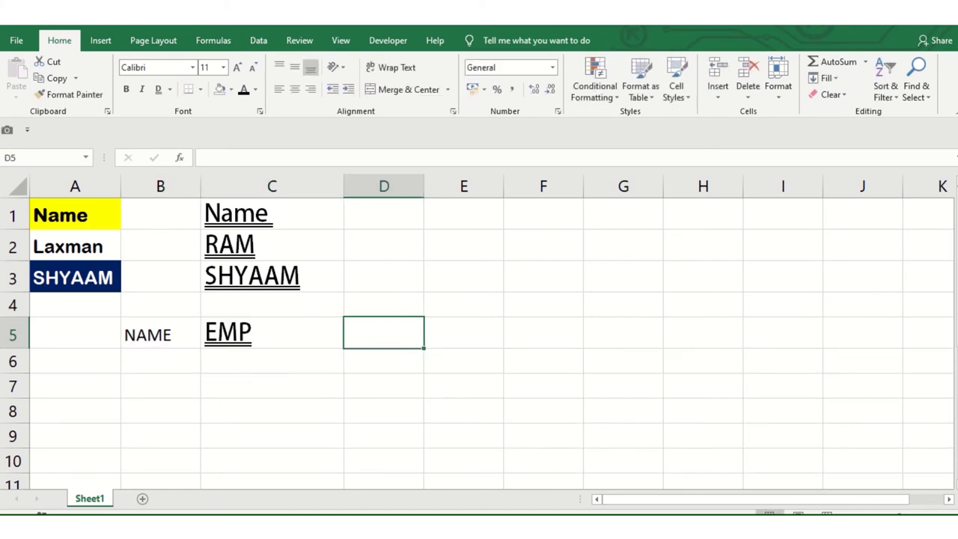
pyautogui.click(143, 498)
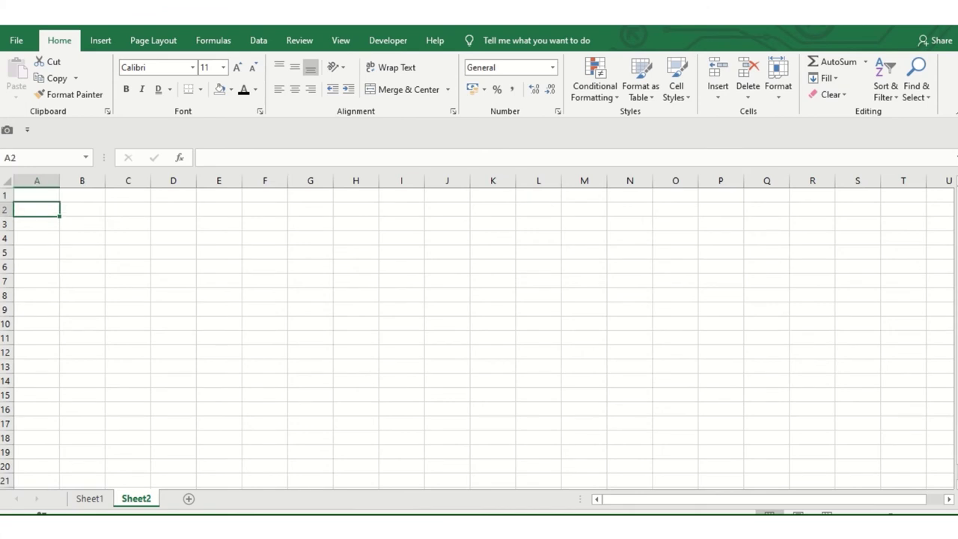
# Type the headers EMPL NO, NAME and SALARY across A1:C1
pyautogui.write('EMPL')
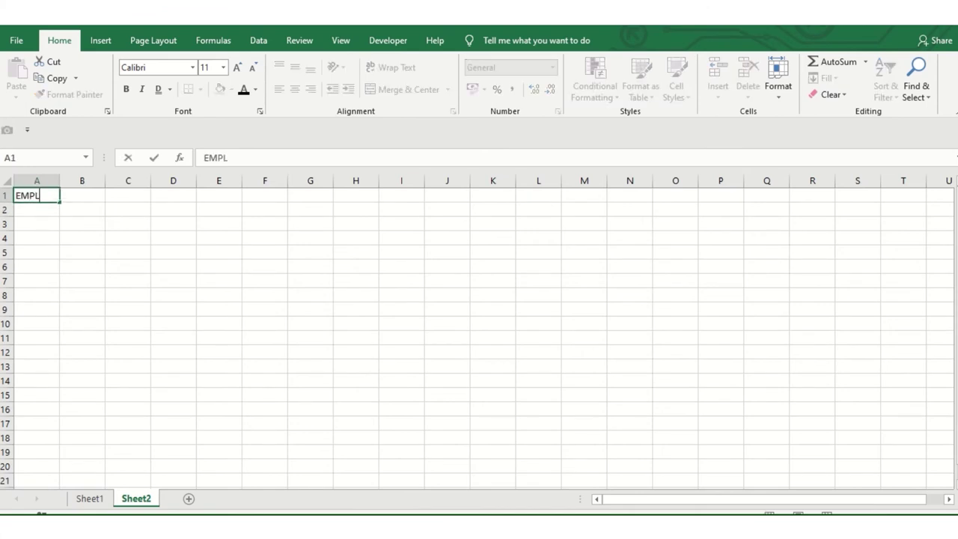
pyautogui.write(' NO')
pyautogui.press('Tab')
pyautogui.write('NAME')
pyautogui.press('Tab')
pyautogui.write('SA')
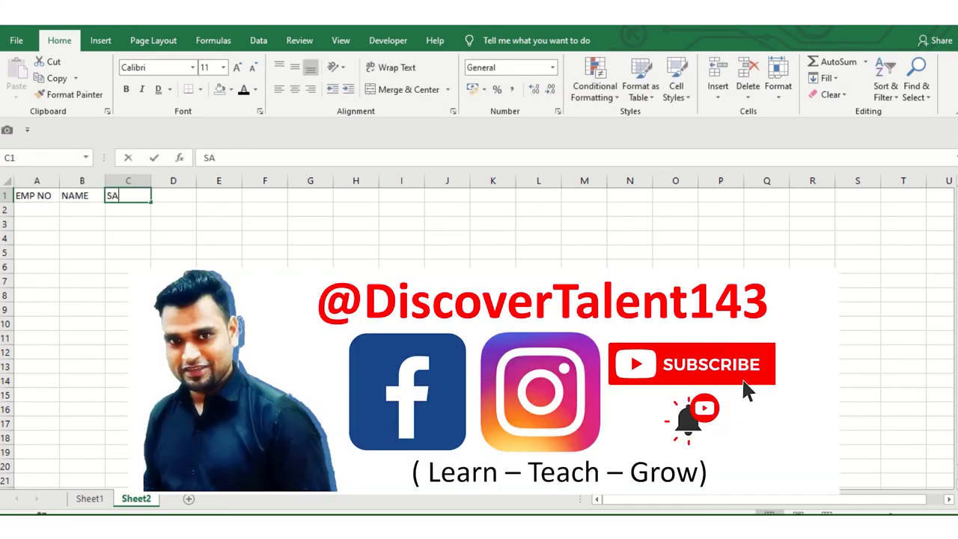
pyautogui.write('LARY')
pyautogui.press('Return')
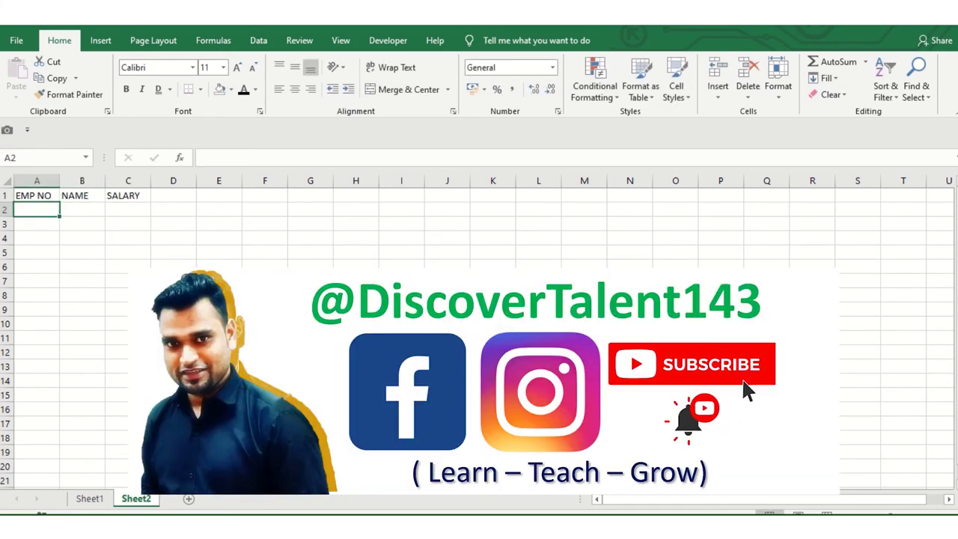
# Fill row 2 with employee number 123, an employee name and salary 5000
pyautogui.write('123')
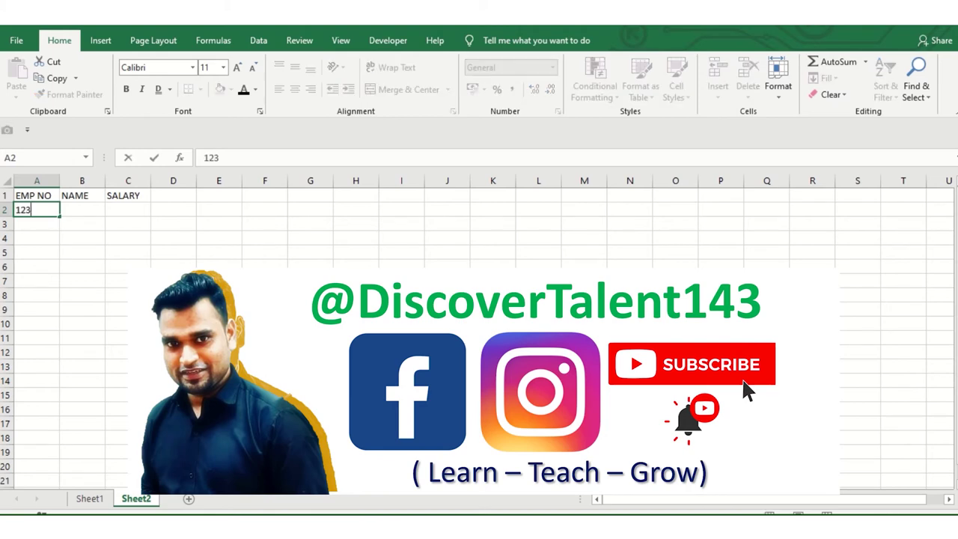
pyautogui.press('Tab')
pyautogui.write('JOK')
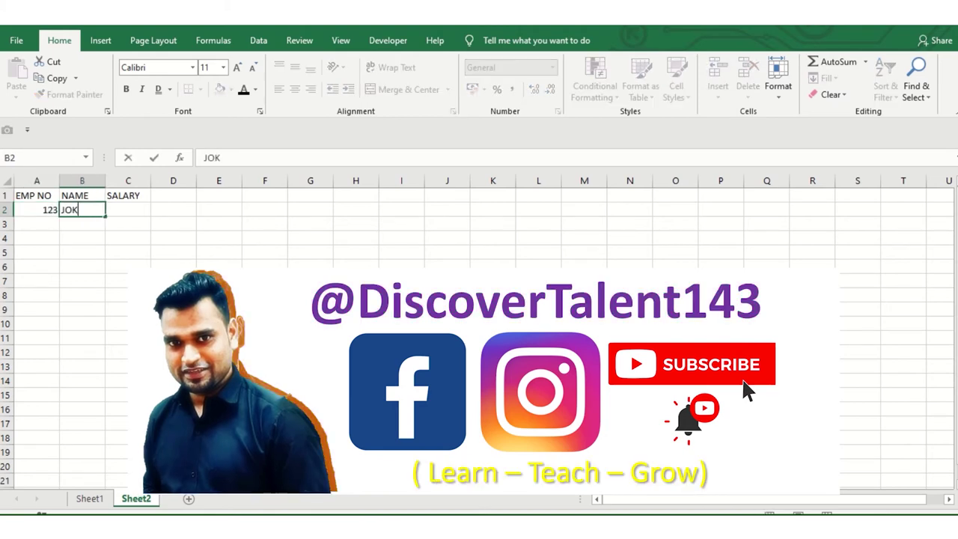
pyautogui.write('ER')
pyautogui.press('Tab')
pyautogui.write('5')
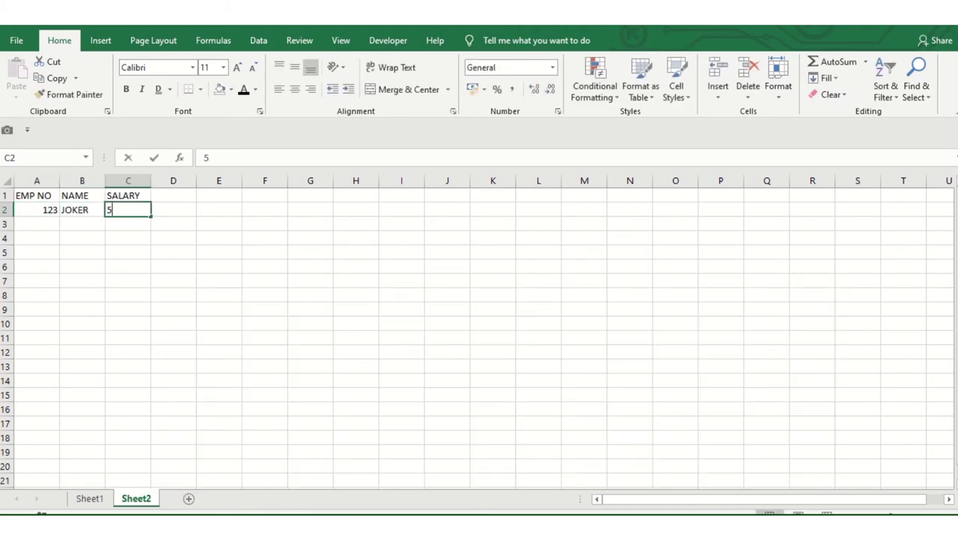
pyautogui.write('000')
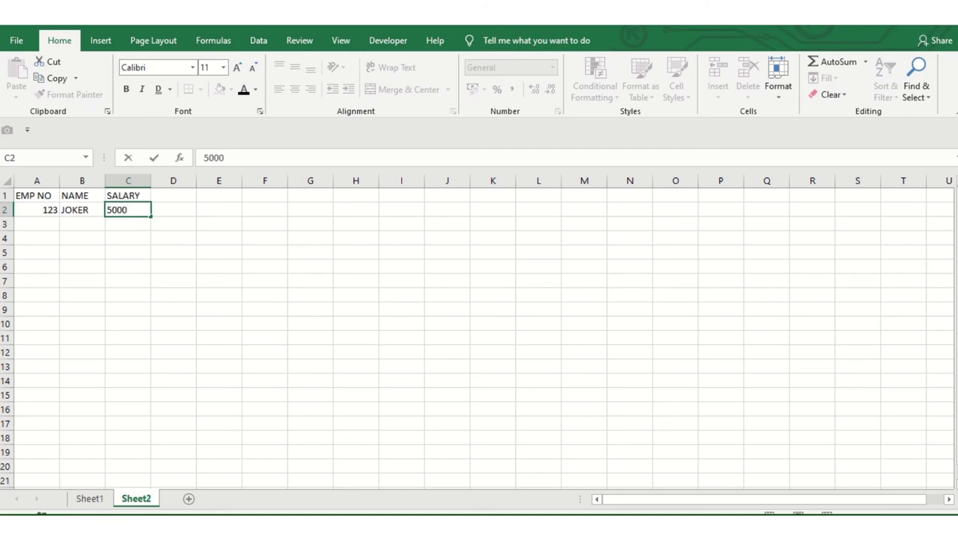
pyautogui.click(83, 237)
# Select the employee table A1:C2 and copy it
pyautogui.scroll(4, 479, 331)
pyautogui.scroll(2, 478, 331)
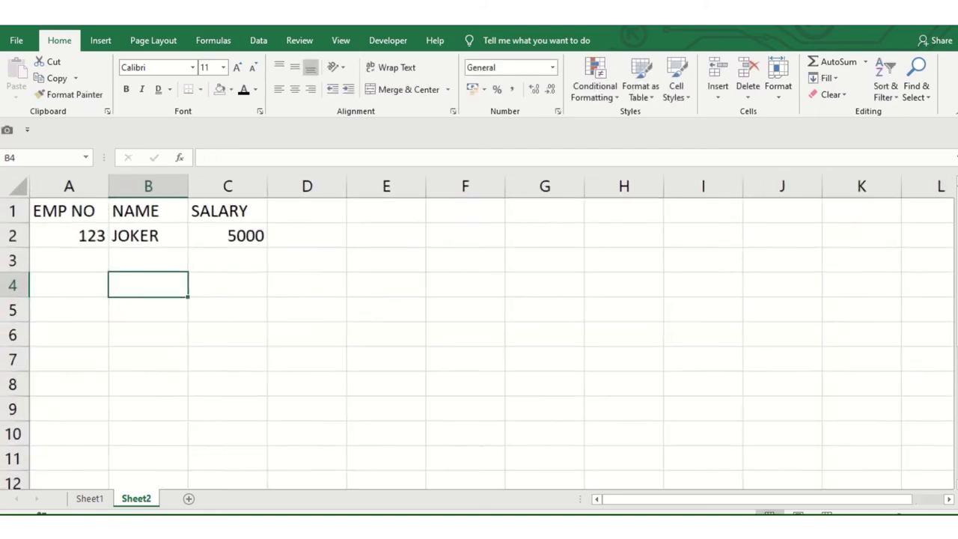
pyautogui.click(227, 285)
pyautogui.moveTo(69, 211); pyautogui.dragTo(245, 236)
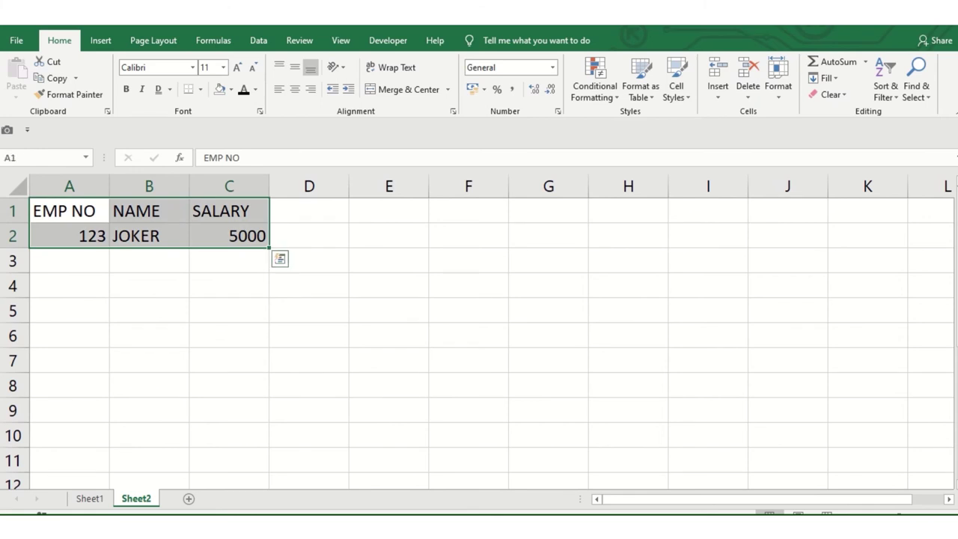
pyautogui.hotkey('ctrl', 'c')
pyautogui.click(149, 285)
# Add a bottom border under the name in cell B2
pyautogui.click(149, 211)
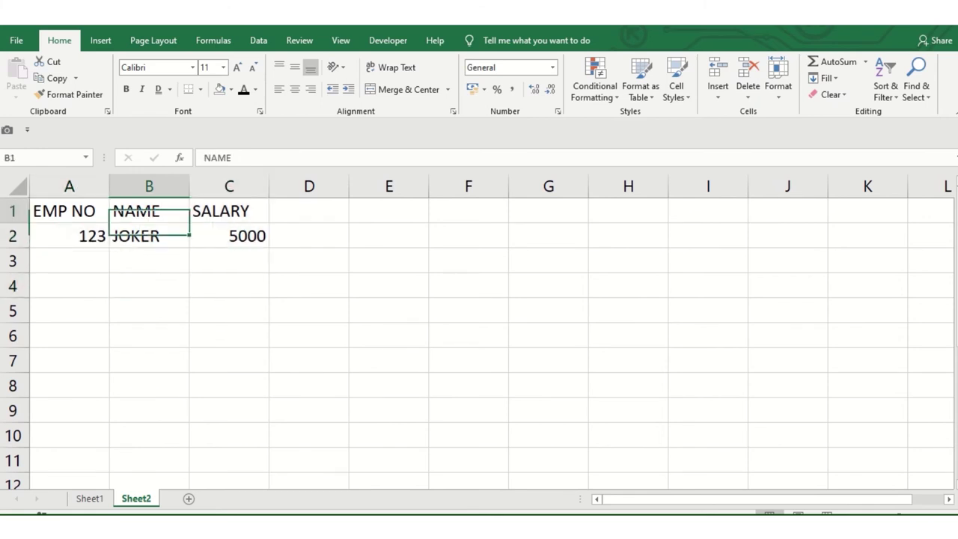
pyautogui.click(149, 236)
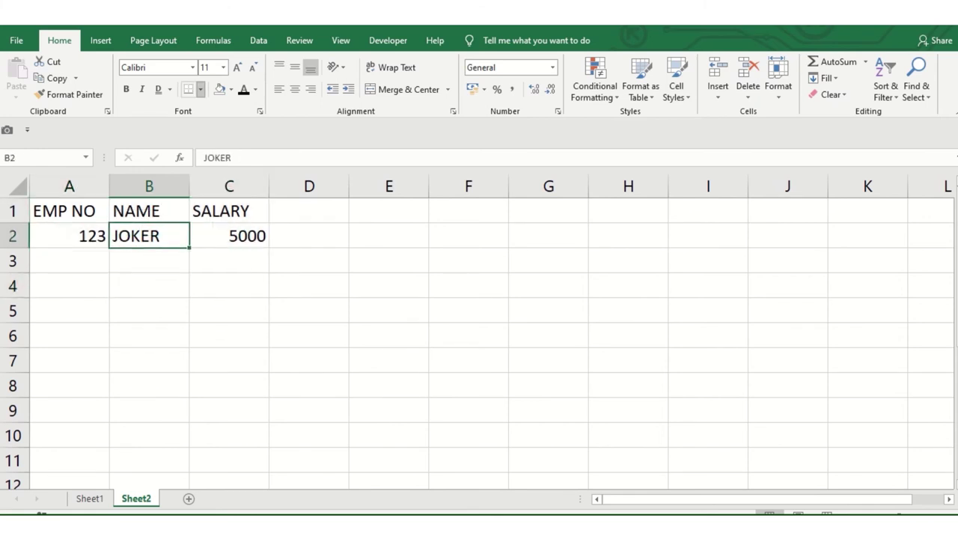
pyautogui.click(200, 89)
pyautogui.click(233, 125)
pyautogui.click(229, 260)
pyautogui.click(149, 360)
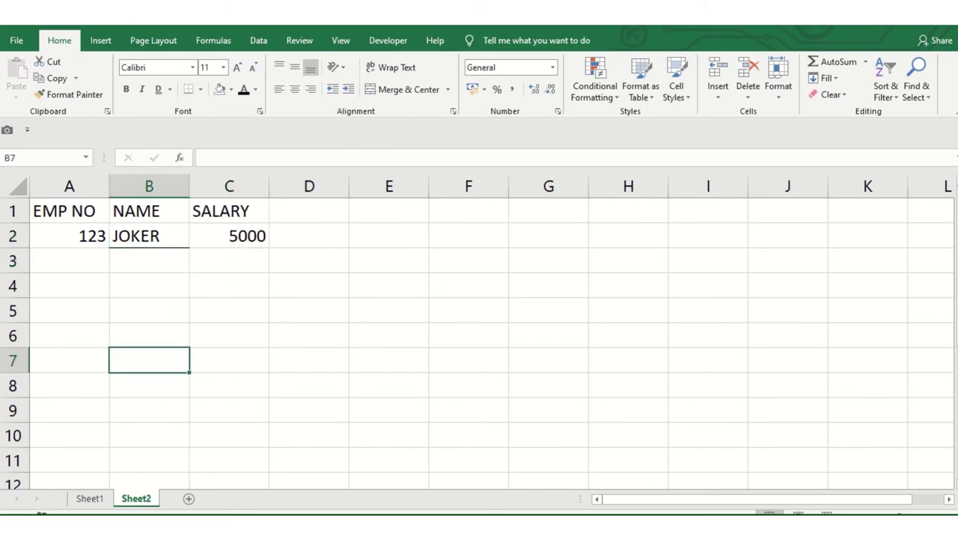
# Reselect the A1:C2 table and nearby cells to review the bordered layout
pyautogui.click(149, 235)
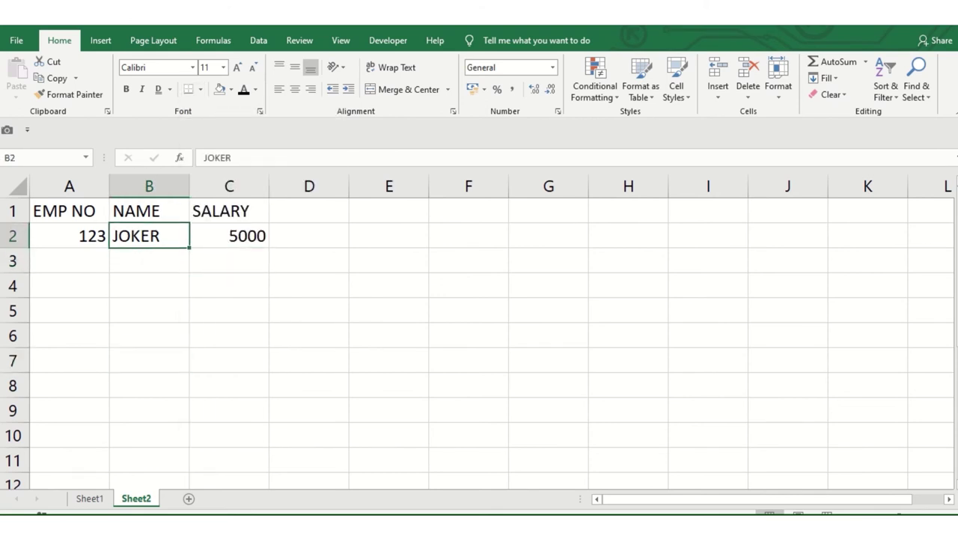
pyautogui.moveTo(63, 211); pyautogui.dragTo(229, 235)
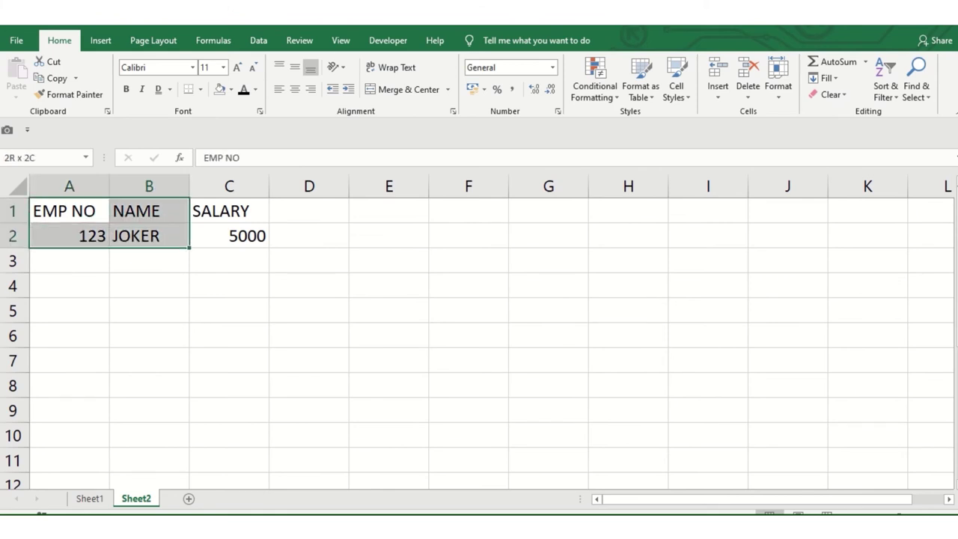
pyautogui.click(149, 285)
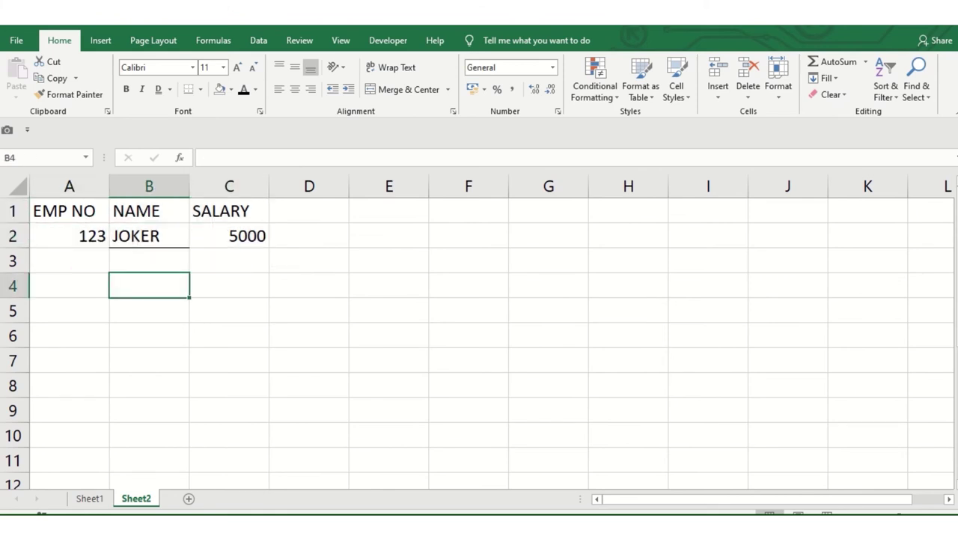
pyautogui.moveTo(627, 235); pyautogui.dragTo(547, 435)
pyautogui.click(148, 211)
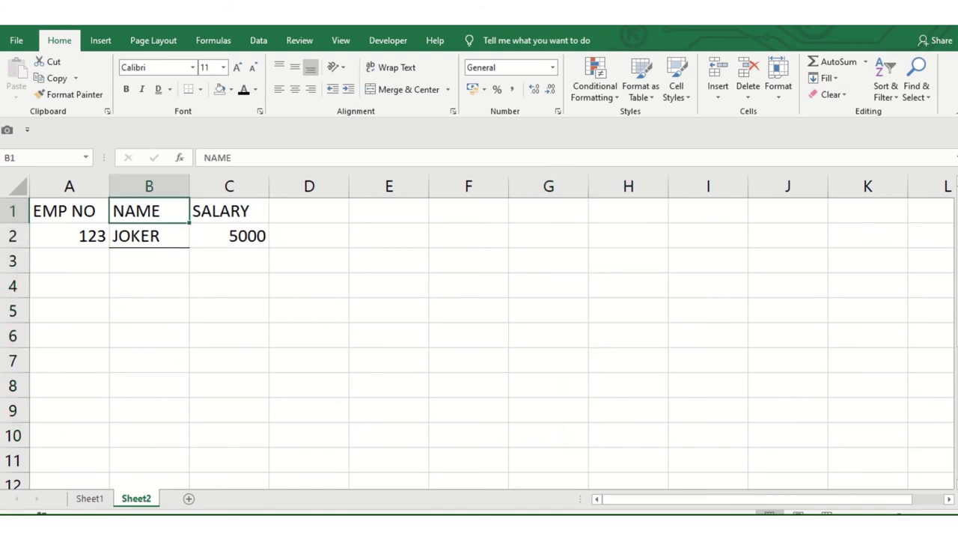
pyautogui.click(340, 41)
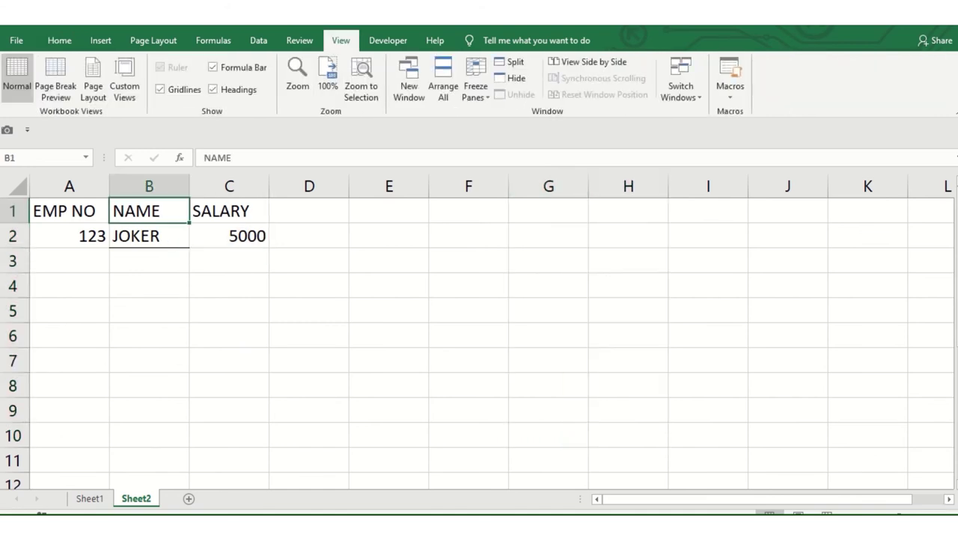
# Turn off Sheet2's gridlines and click an empty cell to view the plain table
pyautogui.click(159, 89)
pyautogui.click(229, 335)
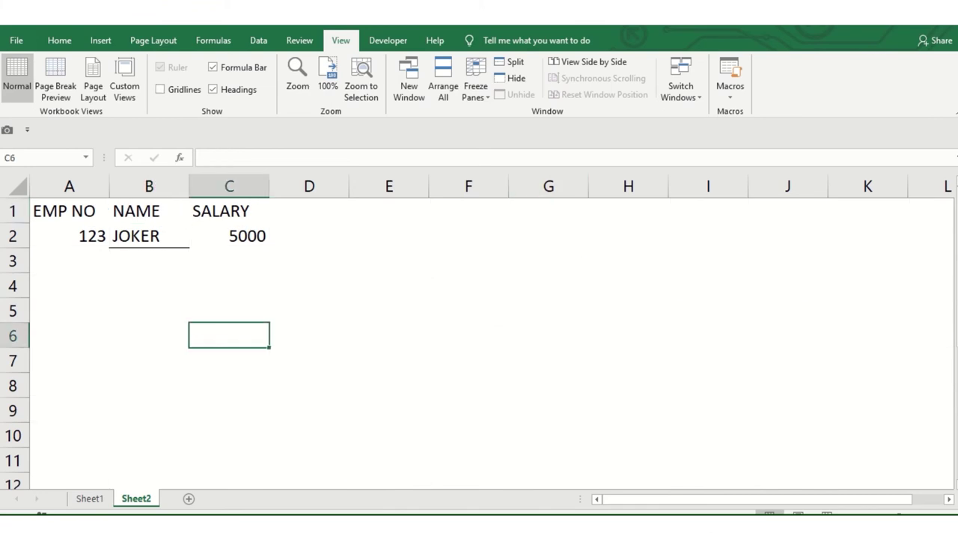
# Select the A1:C2 employee table, then add a top border to cell C2
pyautogui.click(60, 40)
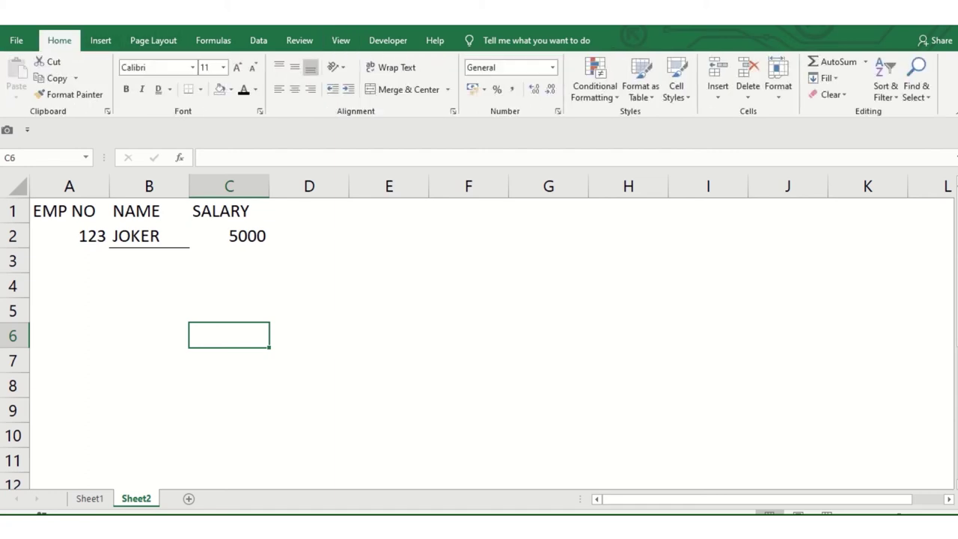
pyautogui.click(229, 260)
pyautogui.click(149, 235)
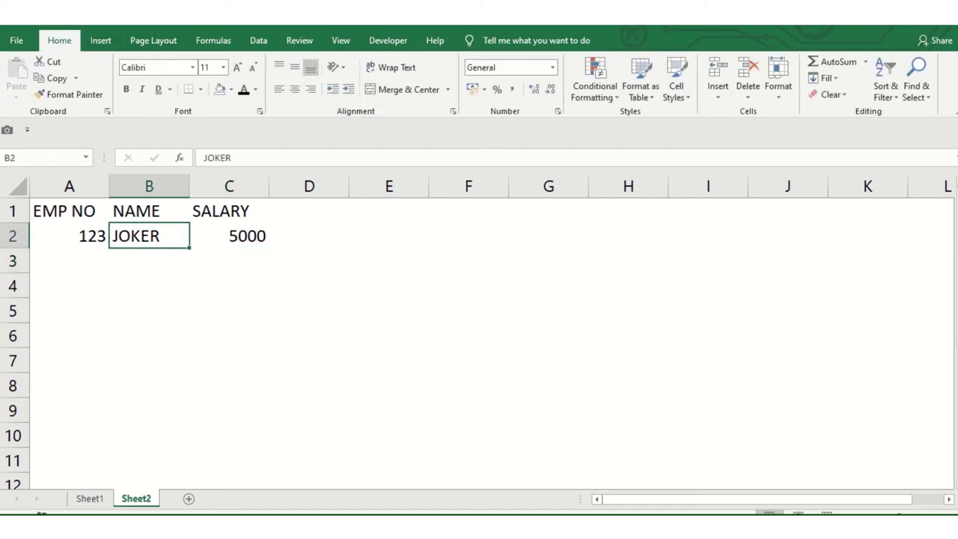
pyautogui.moveTo(69, 211); pyautogui.dragTo(229, 235)
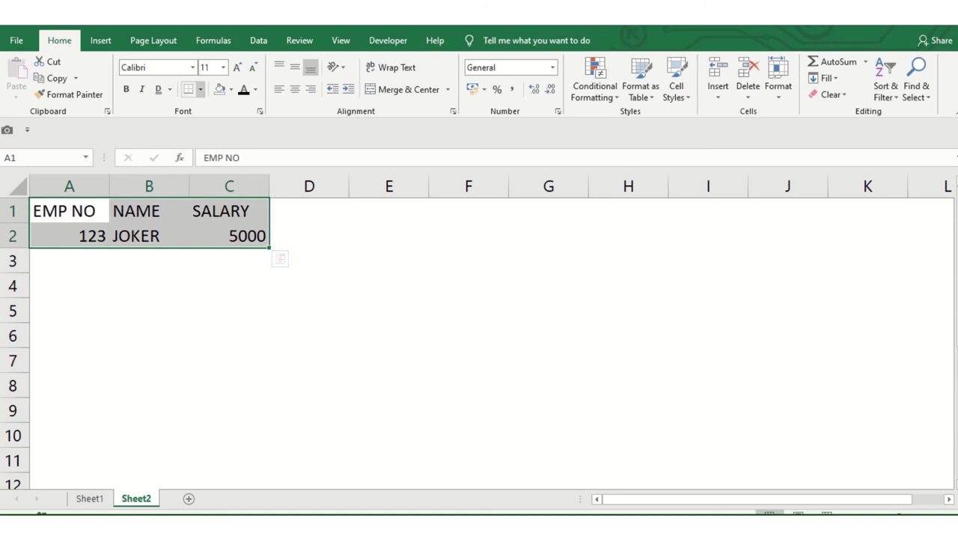
pyautogui.click(199, 89)
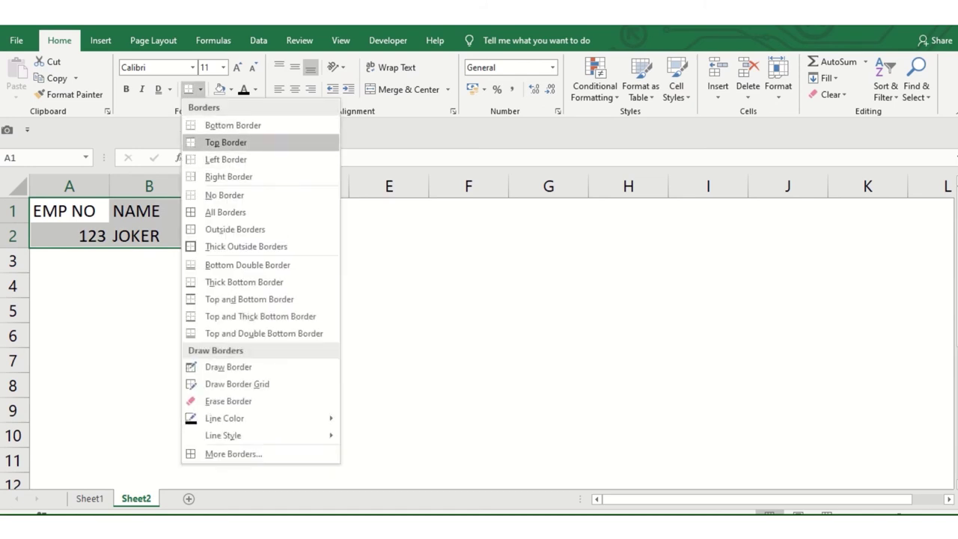
pyautogui.click(225, 142)
pyautogui.click(149, 260)
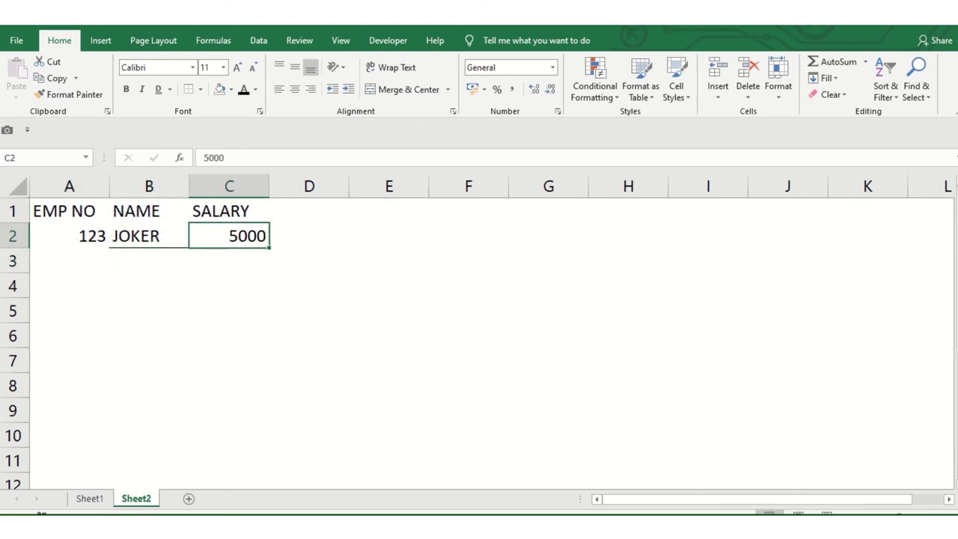
pyautogui.click(200, 89)
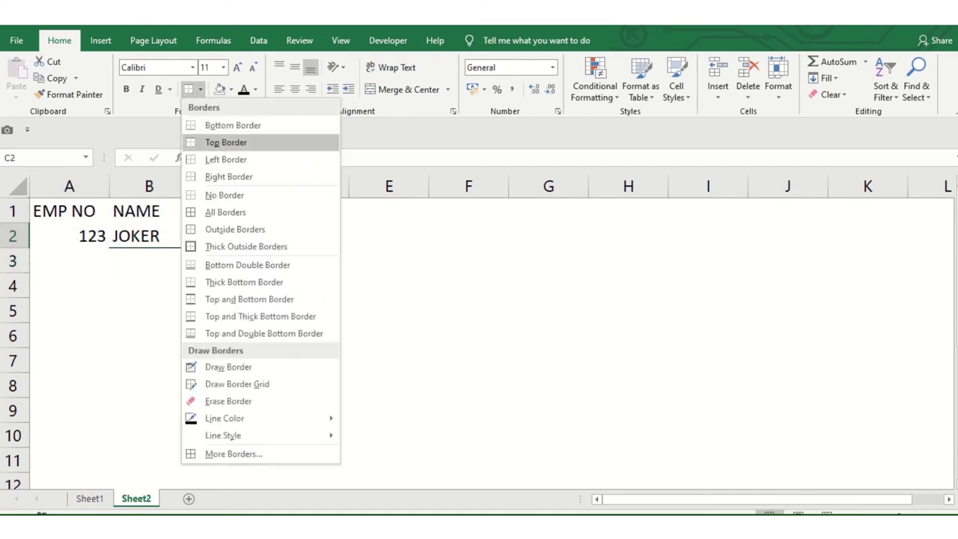
pyautogui.click(225, 142)
pyautogui.click(229, 285)
# Reselect A1:C2 and apply All Borders so every table cell is outlined
pyautogui.click(229, 236)
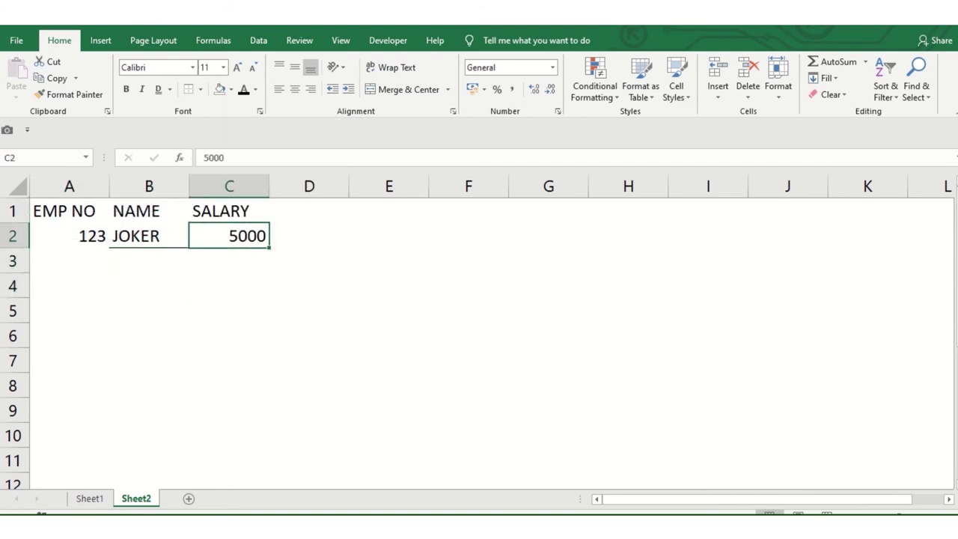
pyautogui.click(149, 236)
pyautogui.moveTo(68, 211); pyautogui.dragTo(247, 236)
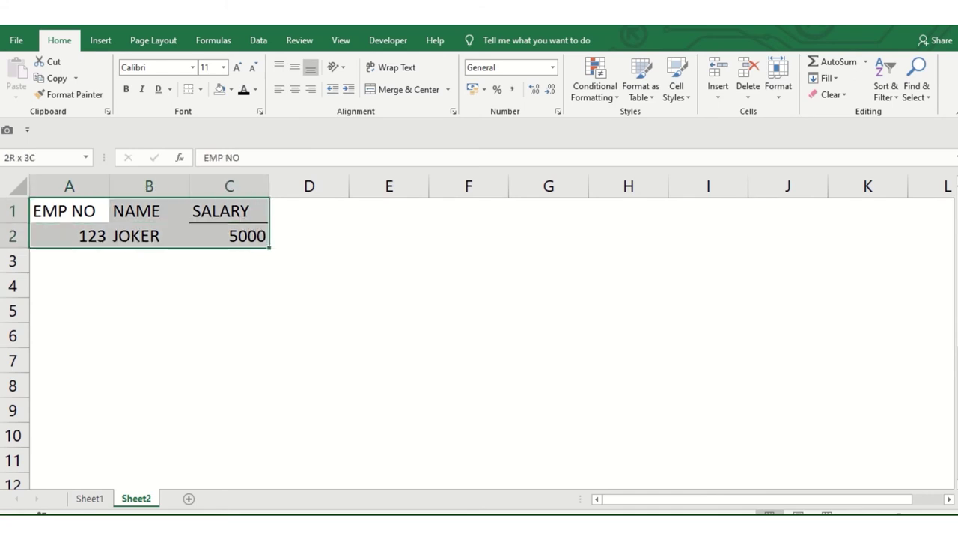
pyautogui.click(200, 89)
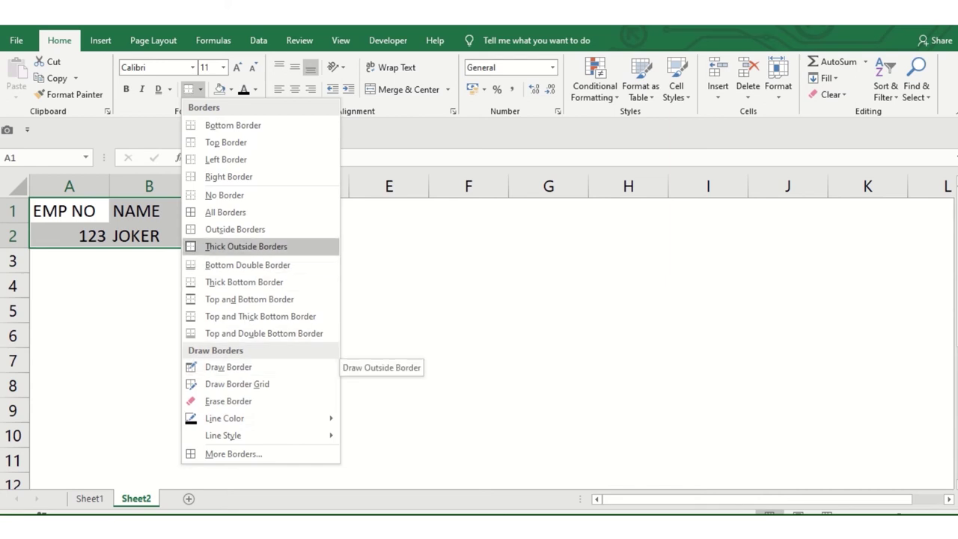
pyautogui.click(225, 211)
pyautogui.click(149, 310)
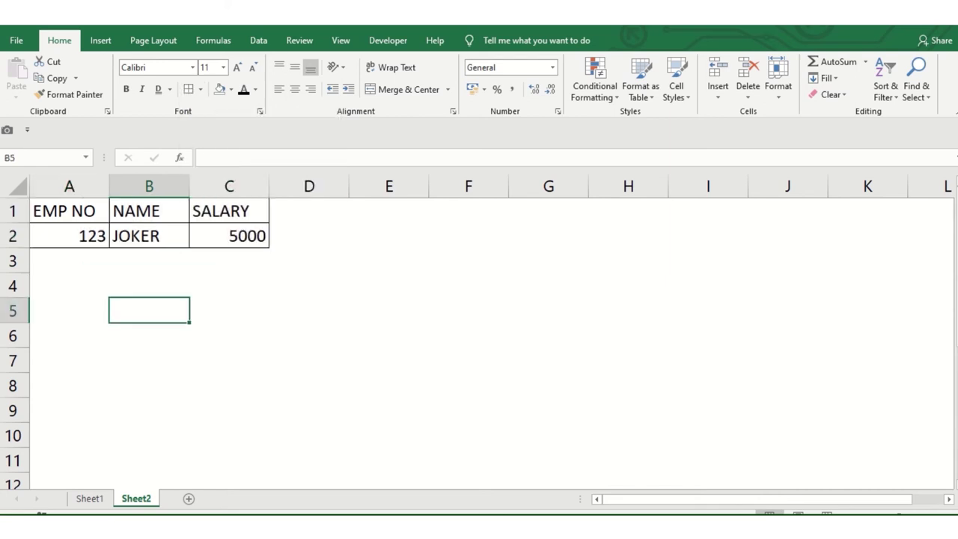
pyautogui.moveTo(69, 210); pyautogui.dragTo(229, 236)
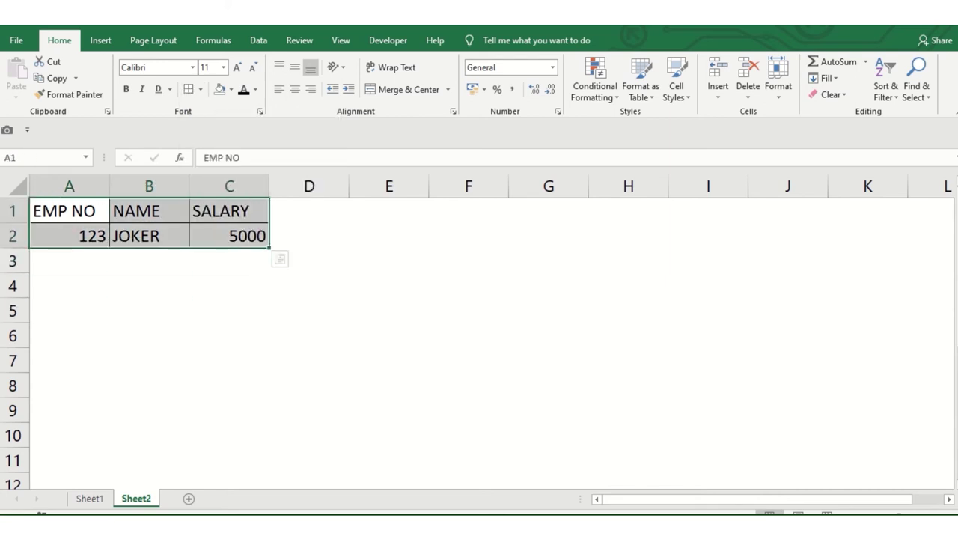
pyautogui.click(200, 89)
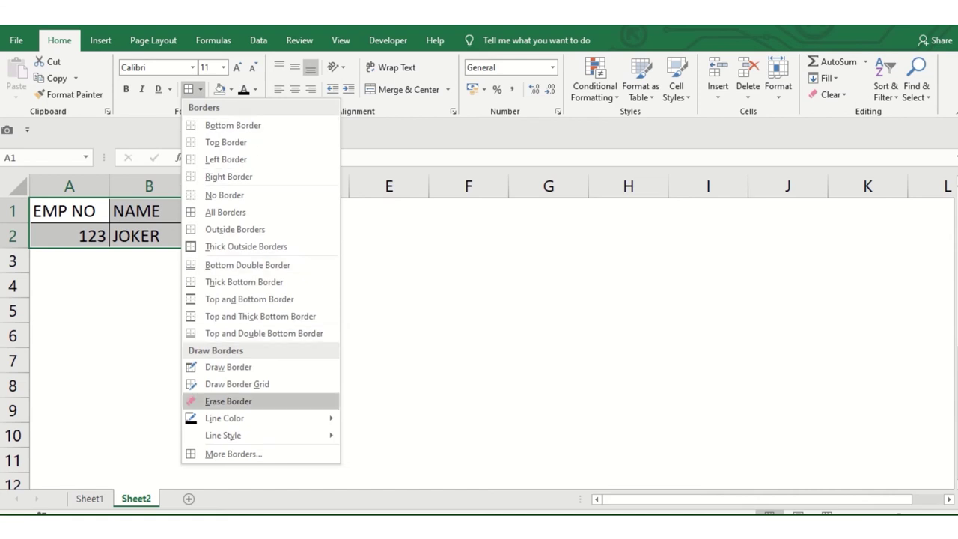
# Hand-draw borders under C3–C6 and D5, and around cells E3 to F4
pyautogui.click(228, 366)
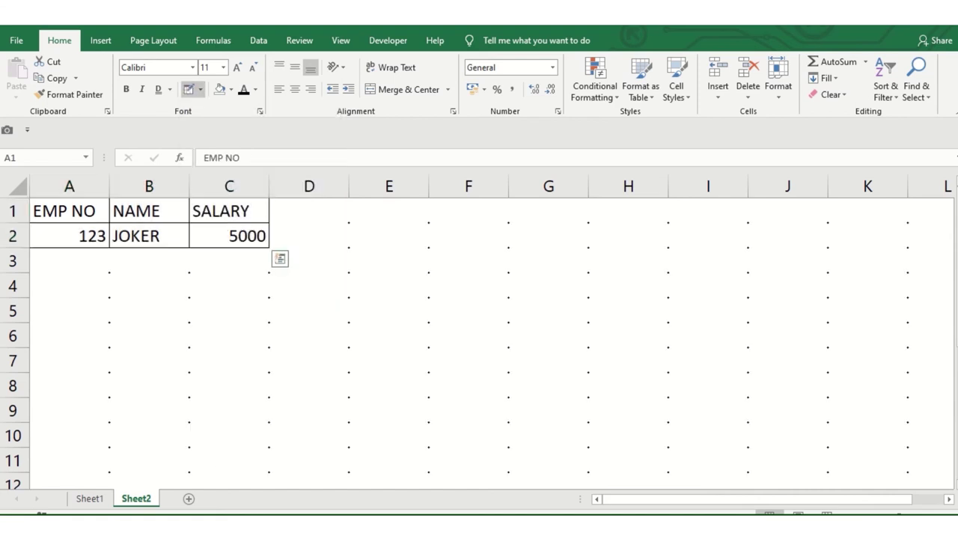
pyautogui.click(229, 271)
pyautogui.click(229, 297)
pyautogui.click(229, 322)
pyautogui.click(229, 346)
pyautogui.click(309, 322)
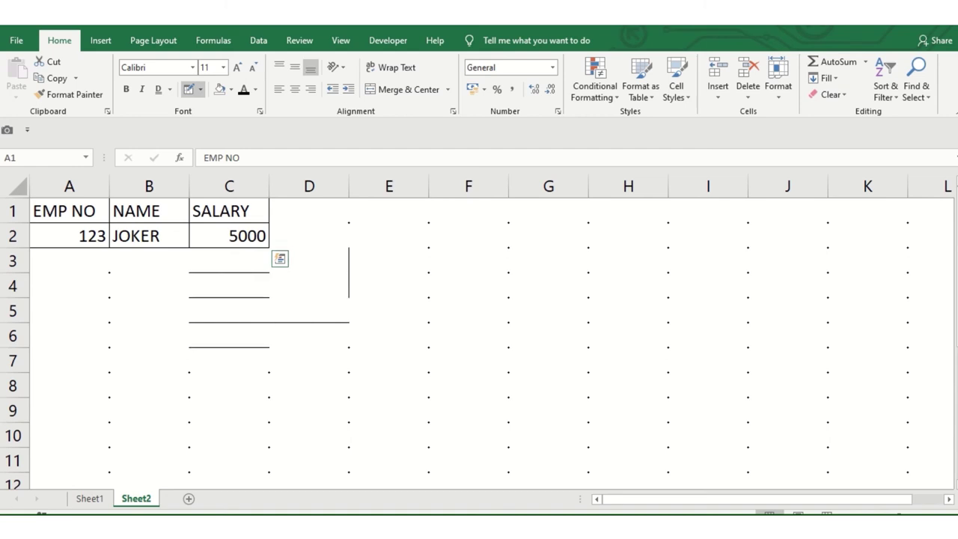
pyautogui.click(388, 247)
pyautogui.click(469, 271)
pyautogui.click(428, 309)
pyautogui.click(389, 297)
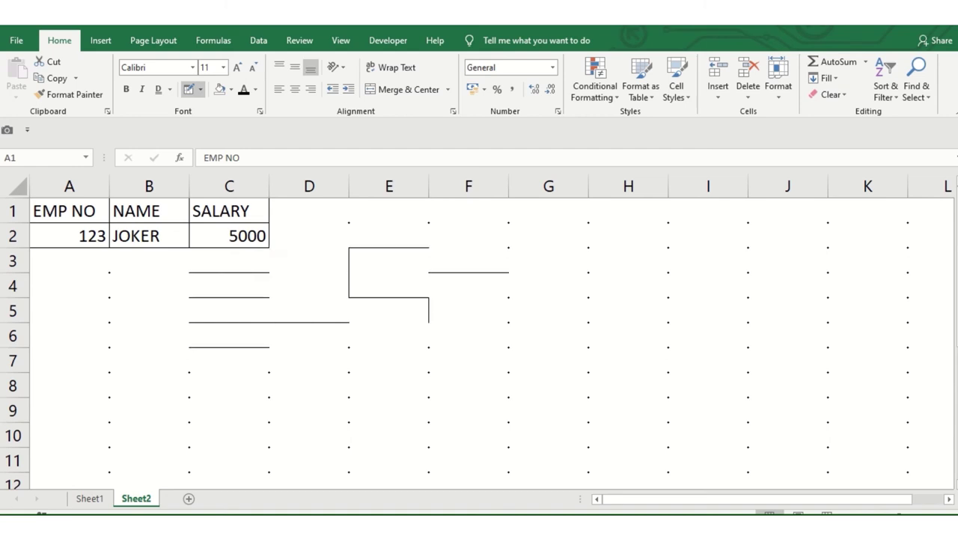
pyautogui.click(468, 297)
pyautogui.click(469, 247)
pyautogui.click(508, 259)
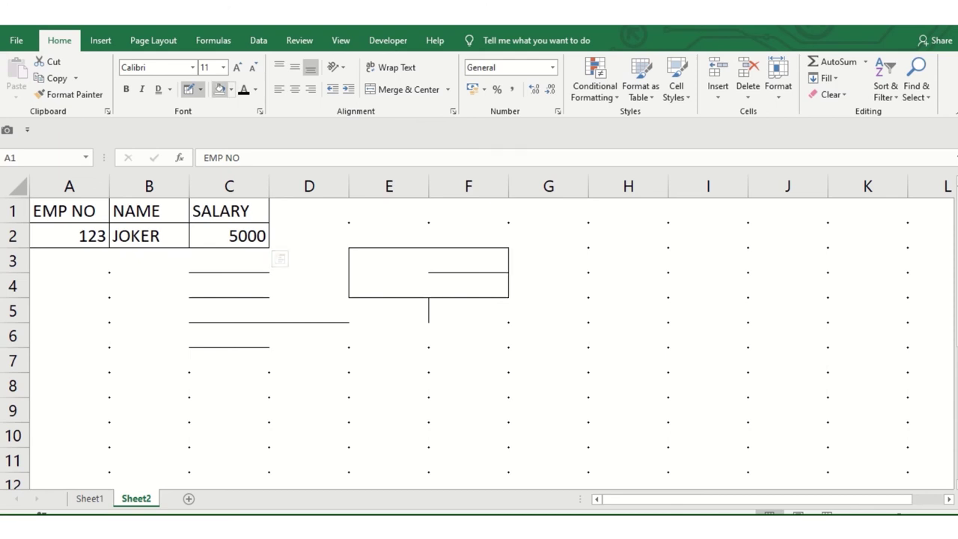
# Draw yellow borders under B3, B5, B7, H3 and G1, then return to Draw Border mode
pyautogui.click(200, 89)
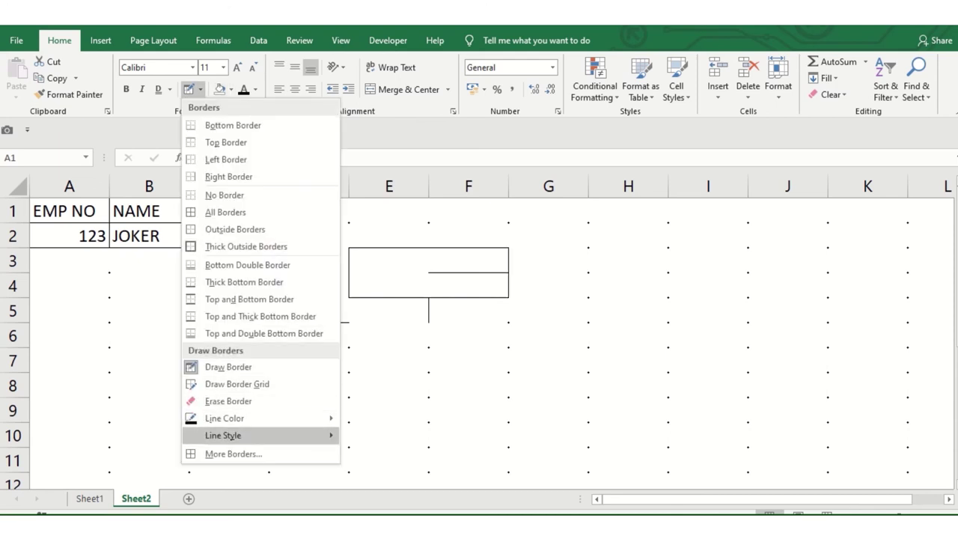
pyautogui.moveTo(223, 434)
pyautogui.moveTo(225, 417)
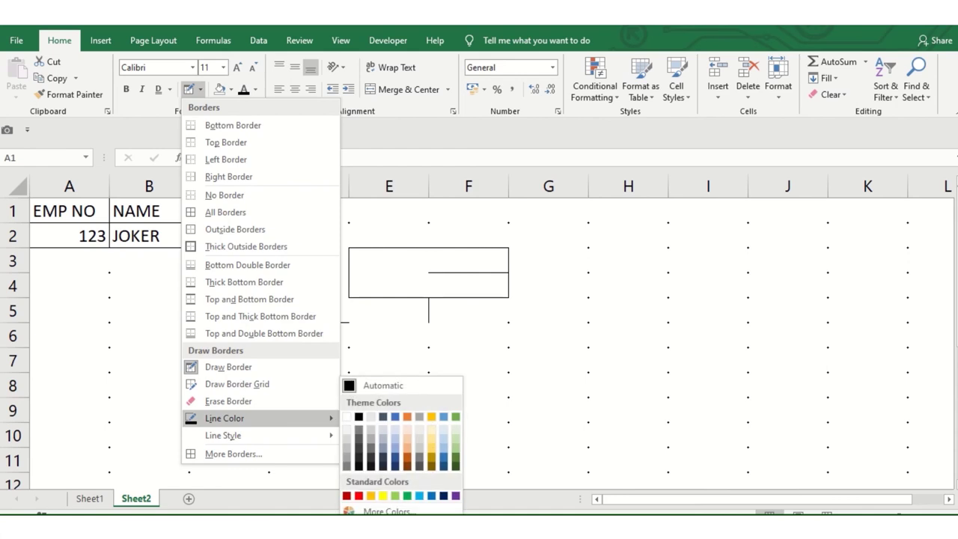
pyautogui.click(382, 496)
pyautogui.click(147, 272)
pyautogui.click(148, 321)
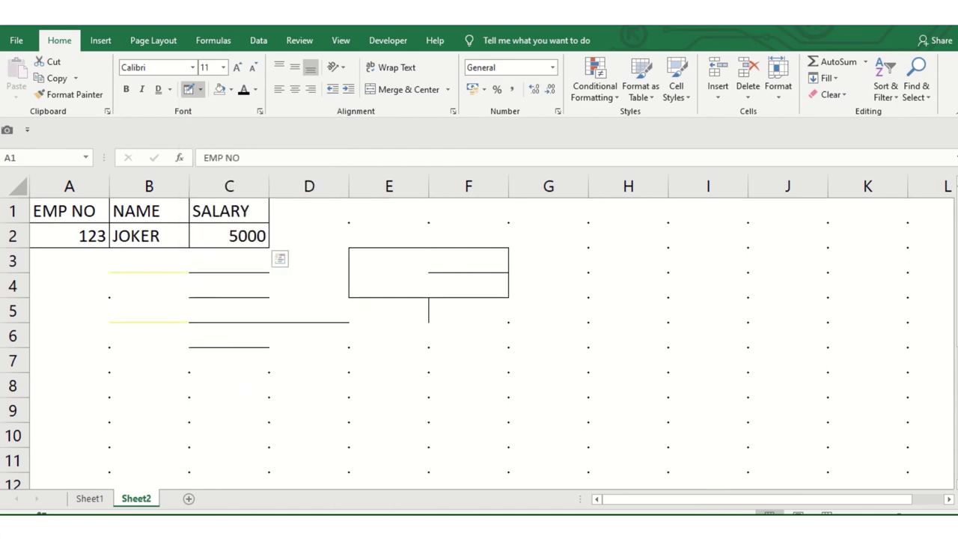
pyautogui.click(147, 372)
pyautogui.click(628, 272)
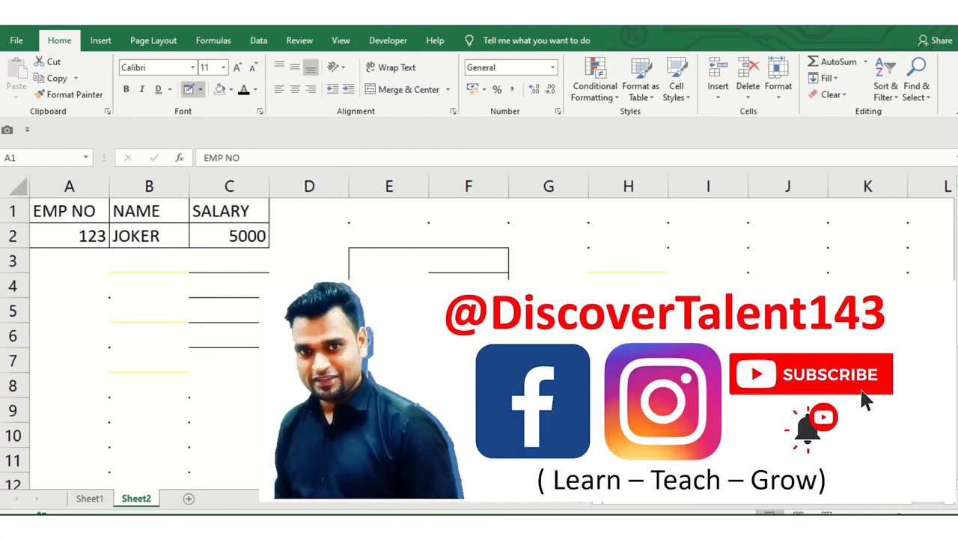
pyautogui.click(548, 222)
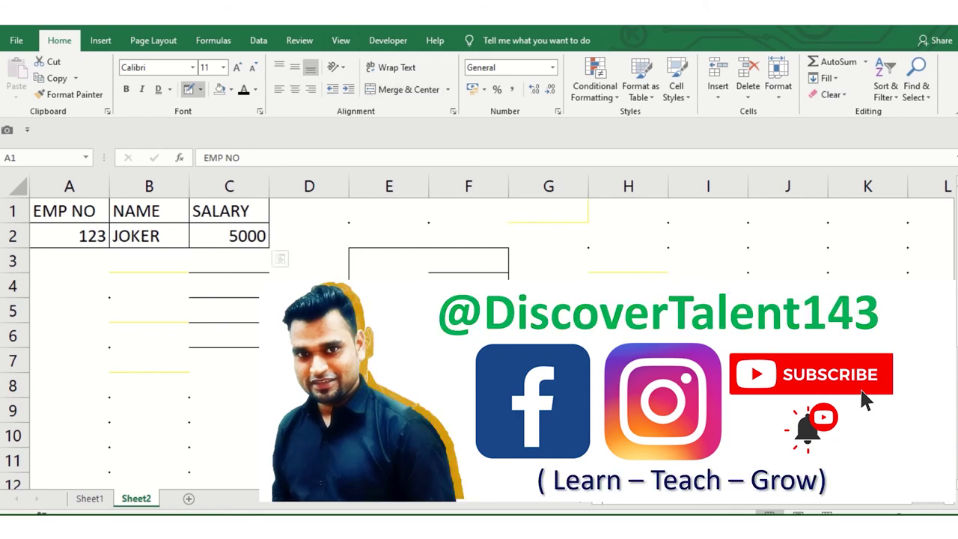
pyautogui.click(200, 89)
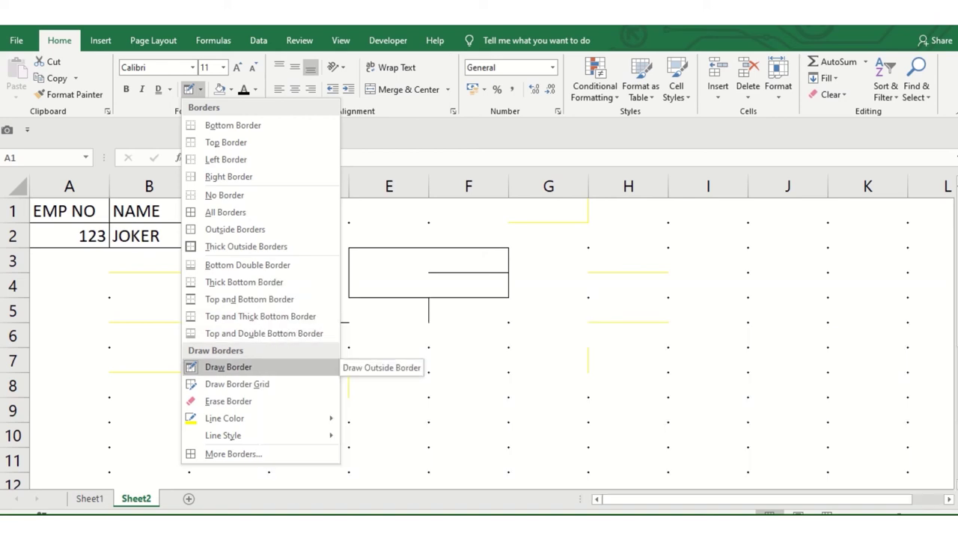
pyautogui.click(228, 366)
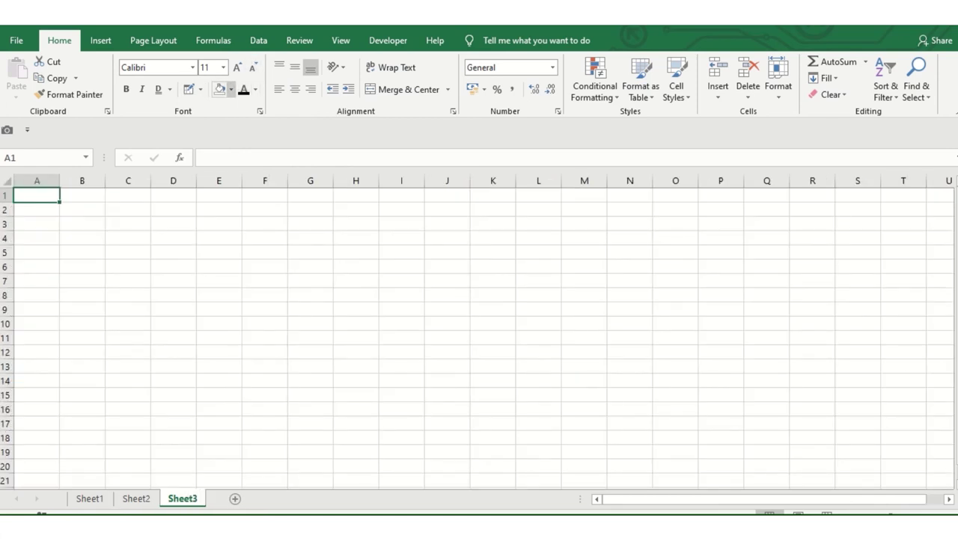
# On Sheet3, fill C5:E7 dark green after trying yellow and peach fills
pyautogui.click(231, 89)
pyautogui.press('Escape')
pyautogui.moveTo(127, 252)
pyautogui.mouseDown()
pyautogui.moveTo(255, 294)
pyautogui.moveTo(273, 281)
pyautogui.mouseUp()
pyautogui.moveTo(127, 251); pyautogui.dragTo(224, 280)
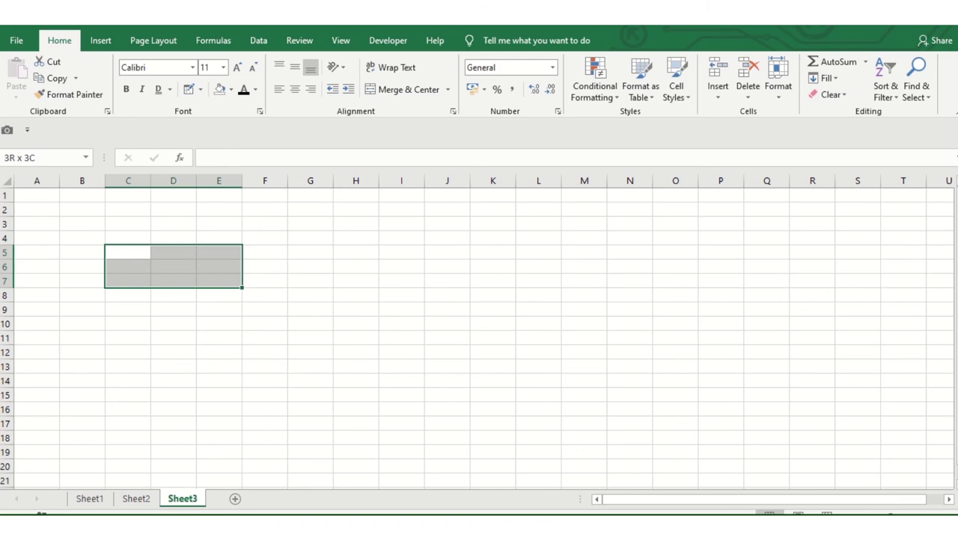
pyautogui.click(231, 89)
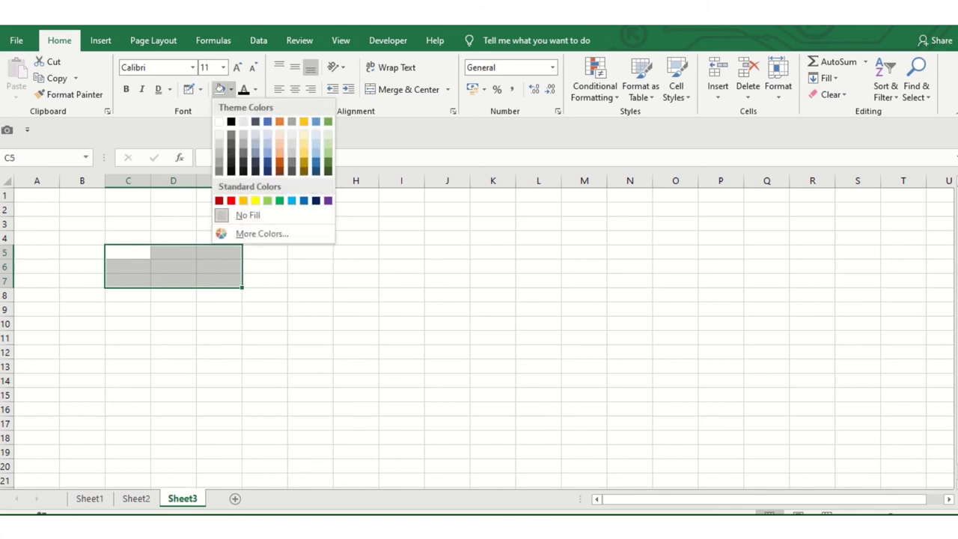
pyautogui.click(255, 201)
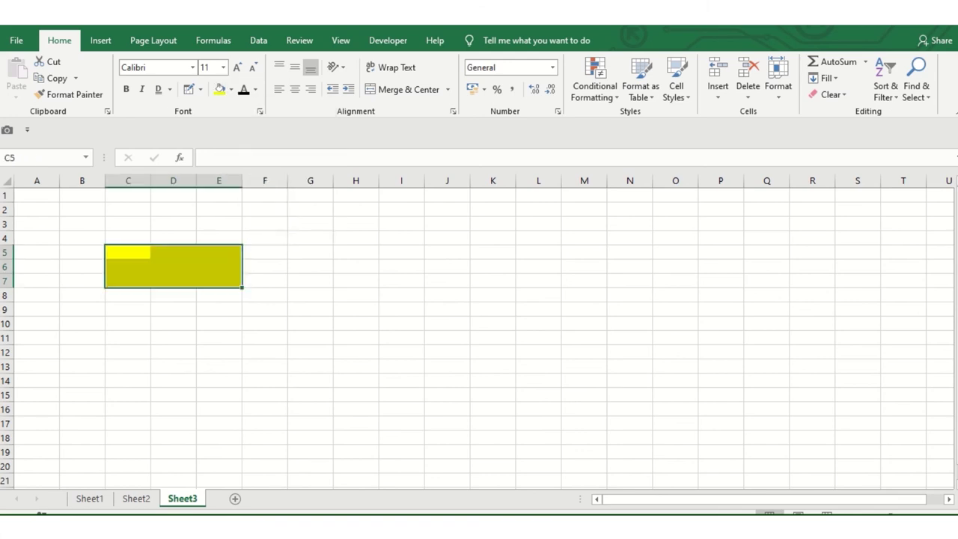
pyautogui.click(231, 89)
pyautogui.click(267, 134)
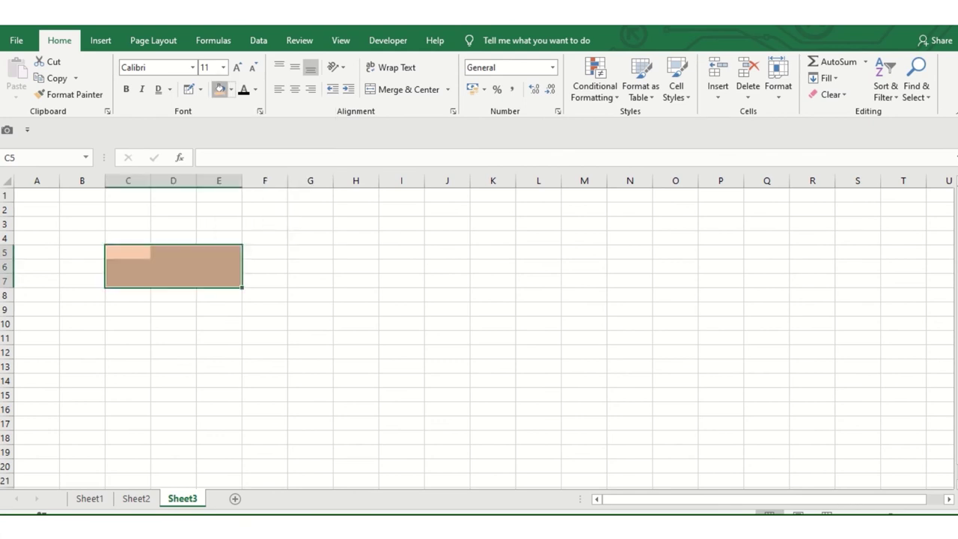
pyautogui.click(230, 90)
pyautogui.click(329, 172)
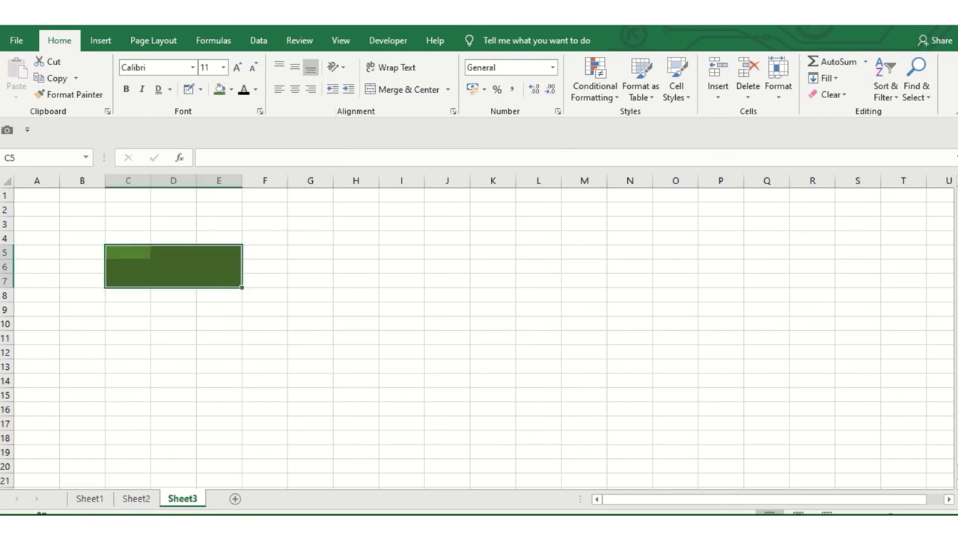
pyautogui.click(255, 89)
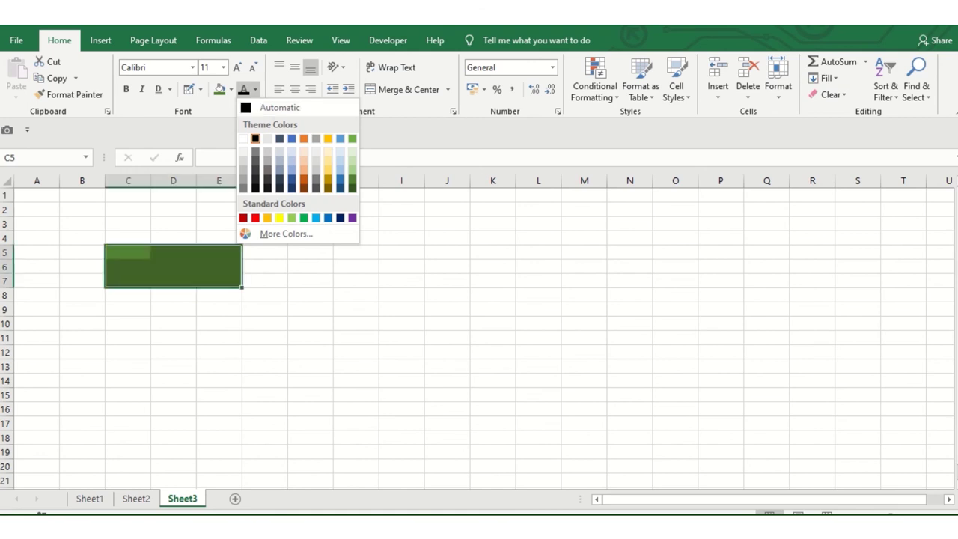
pyautogui.press('Escape')
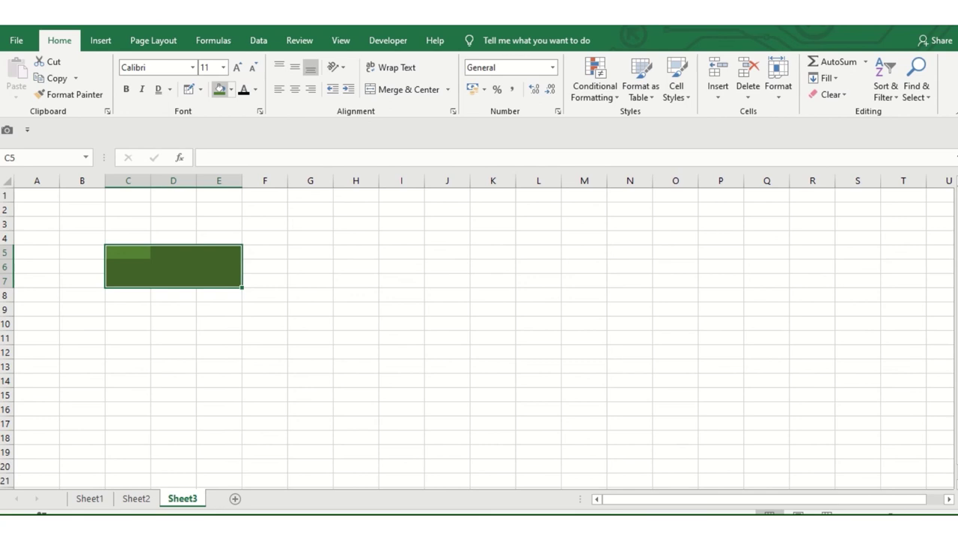
# Fill B11:F14 with a custom deep blue chosen in the More Colors picker
pyautogui.click(218, 223)
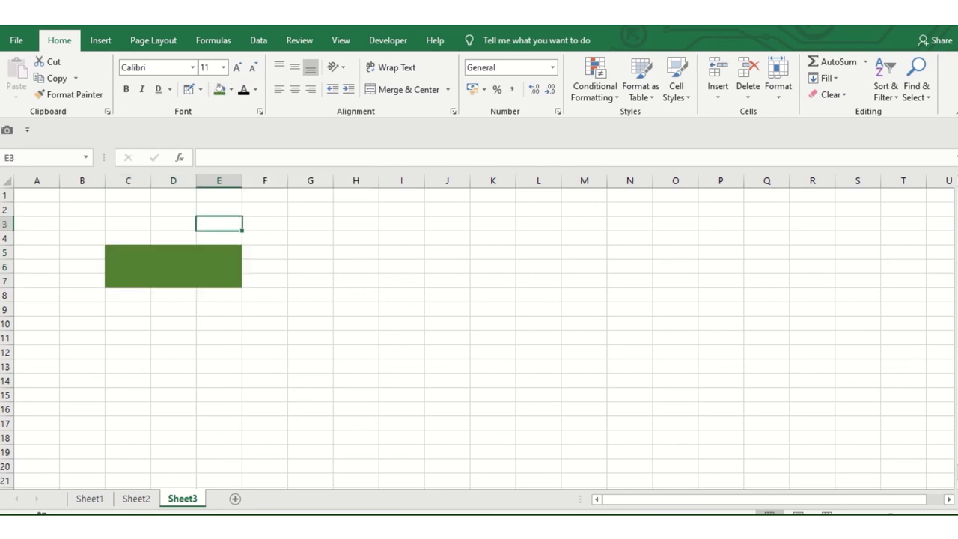
pyautogui.moveTo(82, 337); pyautogui.dragTo(265, 351)
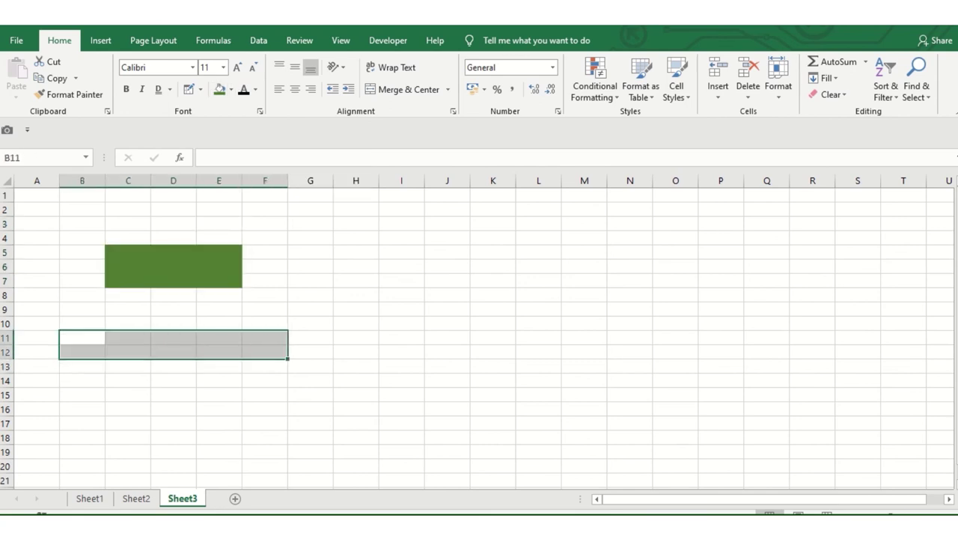
pyautogui.click(128, 338)
pyautogui.moveTo(82, 337)
pyautogui.mouseDown()
pyautogui.moveTo(128, 377)
pyautogui.moveTo(265, 378)
pyautogui.mouseUp()
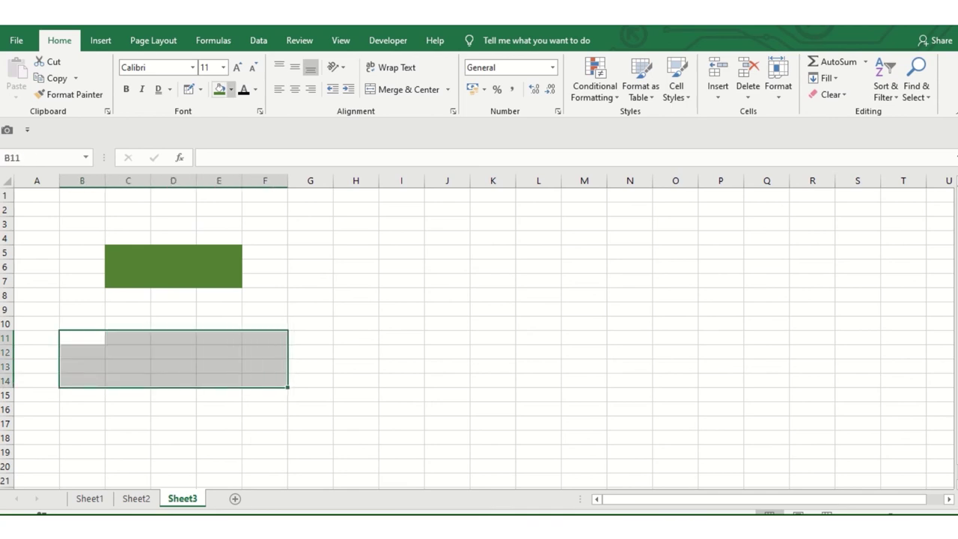
pyautogui.click(231, 89)
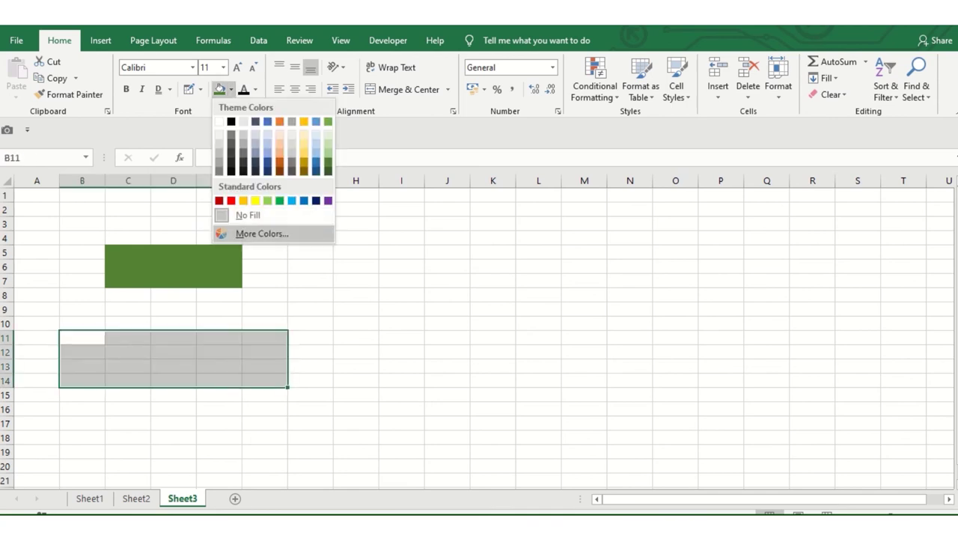
pyautogui.click(261, 233)
pyautogui.moveTo(513, 276)
pyautogui.mouseDown()
pyautogui.moveTo(532, 304)
pyautogui.moveTo(536, 210)
pyautogui.mouseUp()
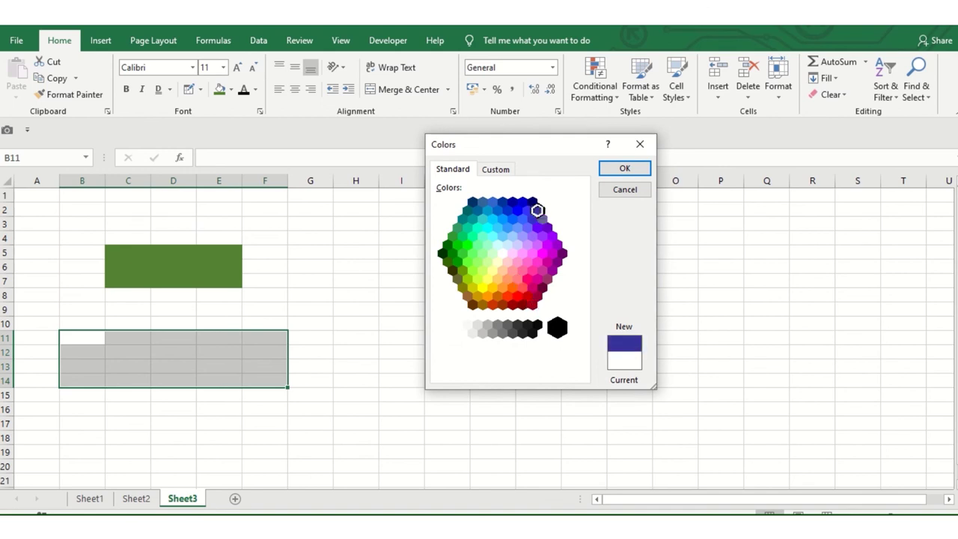
pyautogui.click(623, 167)
pyautogui.click(309, 237)
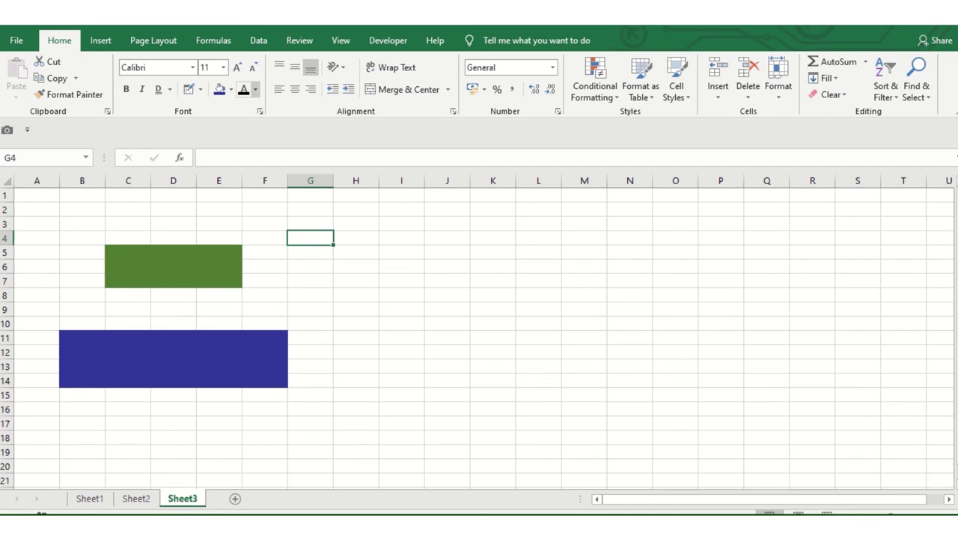
pyautogui.click(173, 266)
pyautogui.click(127, 266)
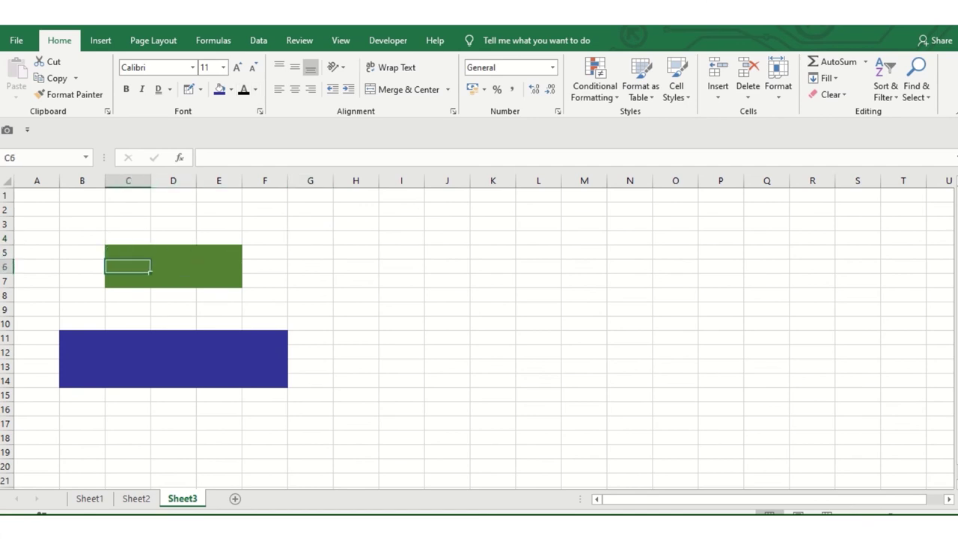
# Set the font colour to yellow and type 'how are you' in C6
pyautogui.click(255, 89)
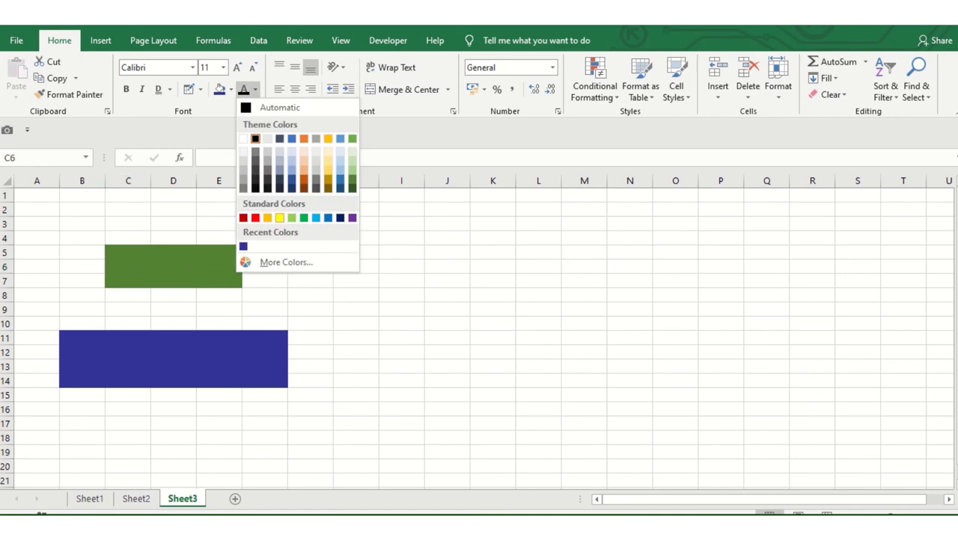
pyautogui.click(279, 218)
pyautogui.write('ho')
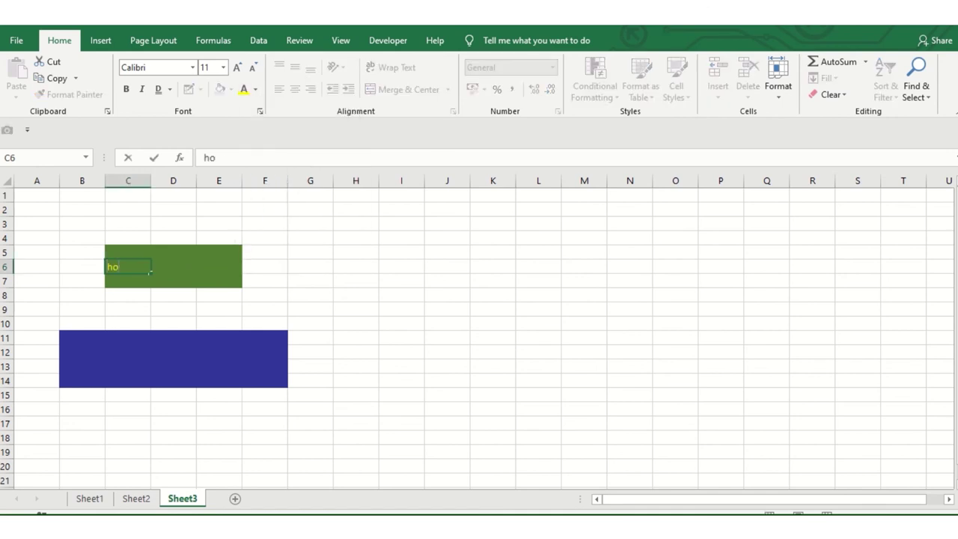
pyautogui.write('w are you')
pyautogui.press('Return')
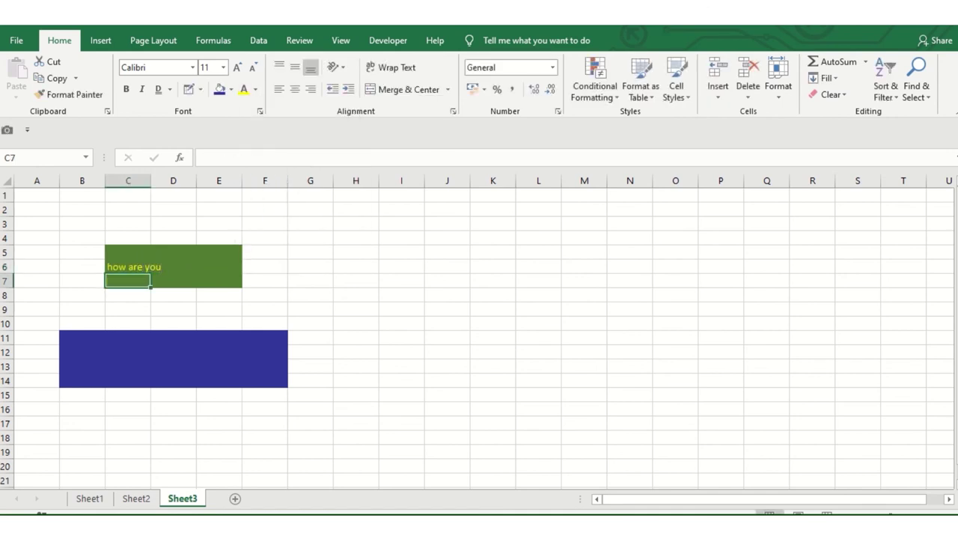
# Enter 'asdfasfasdf' in cell G5
pyautogui.click(128, 337)
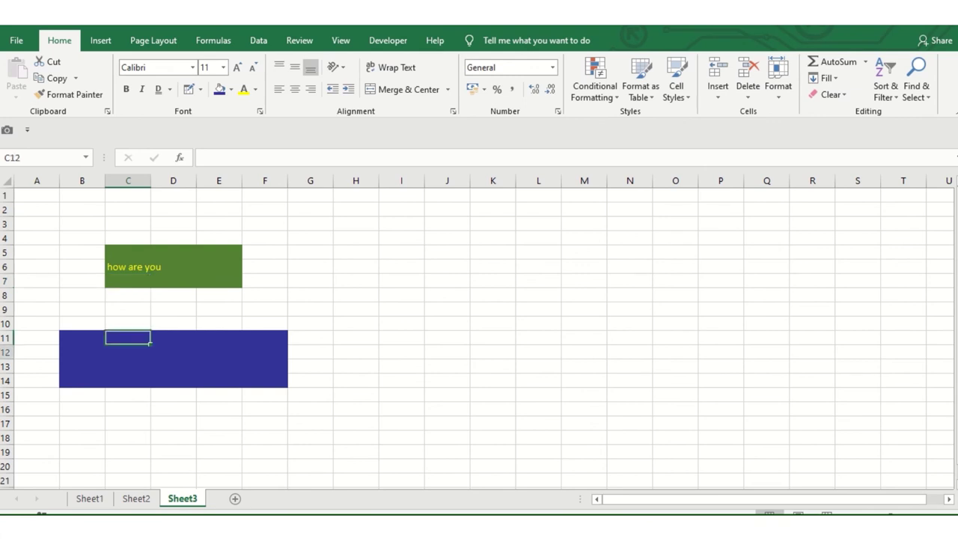
pyautogui.click(310, 252)
pyautogui.write('asdfasfasdf')
pyautogui.click(401, 295)
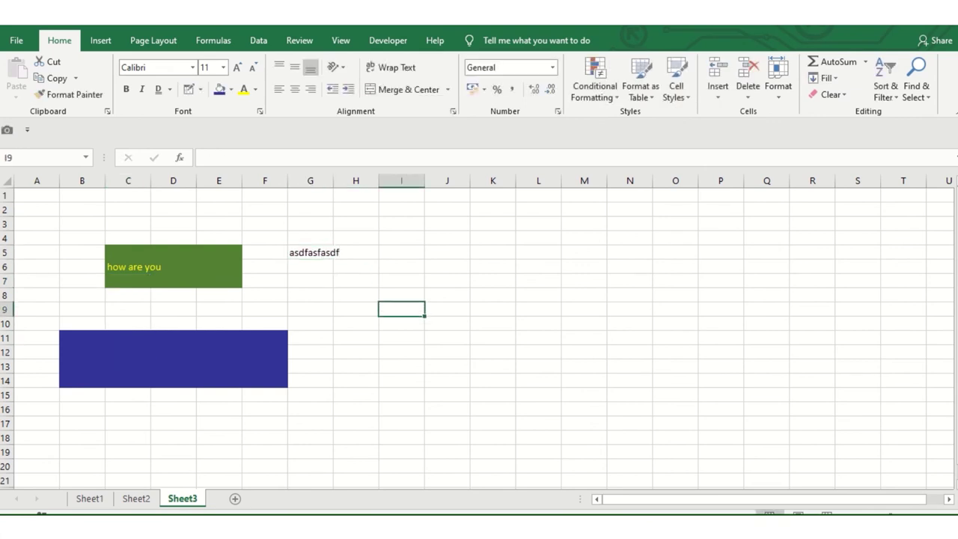
# Change the G5 text colour to yellow, then to light blue
pyautogui.click(310, 266)
pyautogui.click(310, 252)
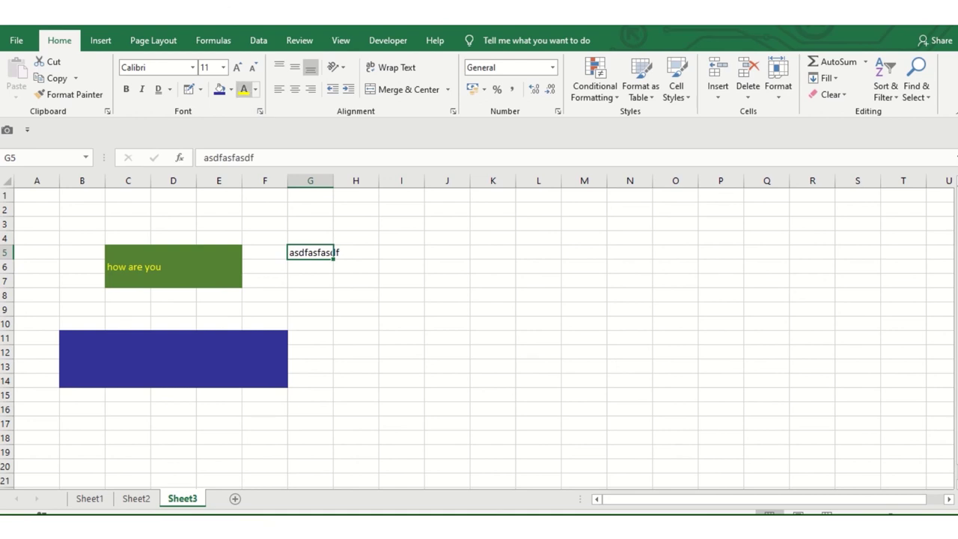
pyautogui.click(244, 89)
pyautogui.click(401, 295)
pyautogui.click(310, 252)
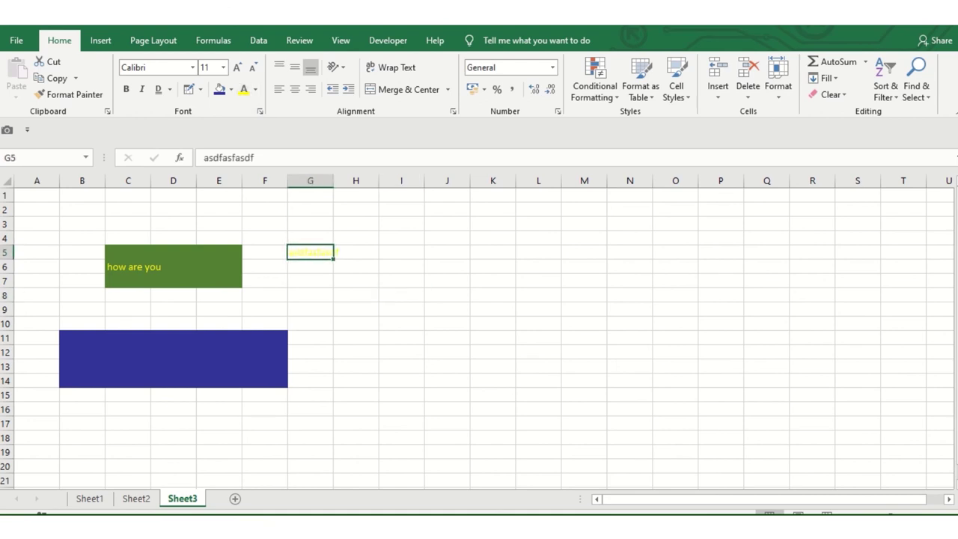
pyautogui.click(255, 89)
pyautogui.click(316, 217)
pyautogui.click(355, 295)
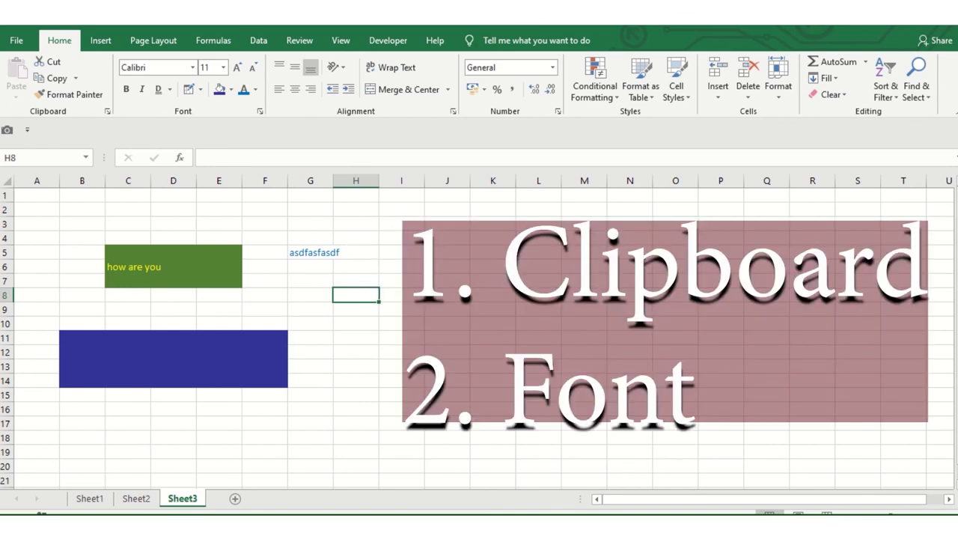
pyautogui.click(264, 295)
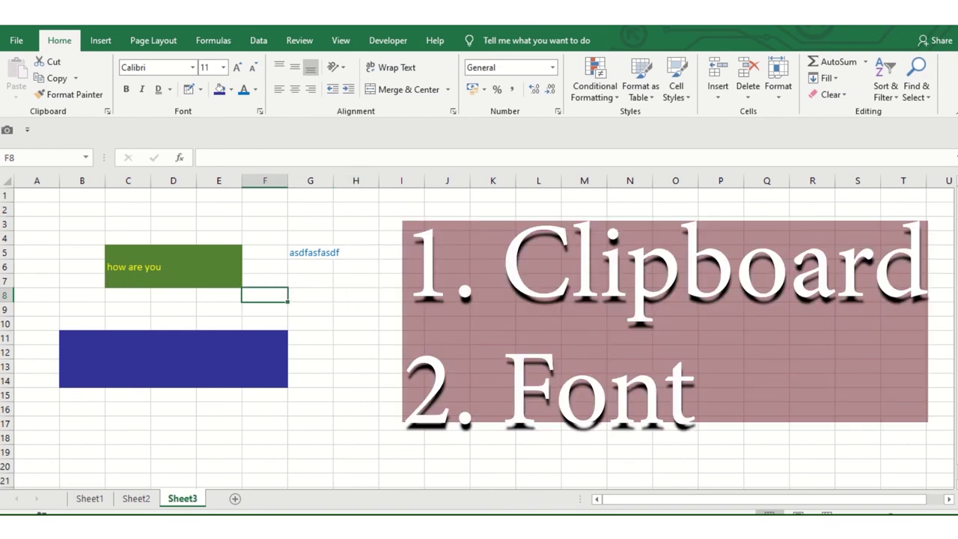